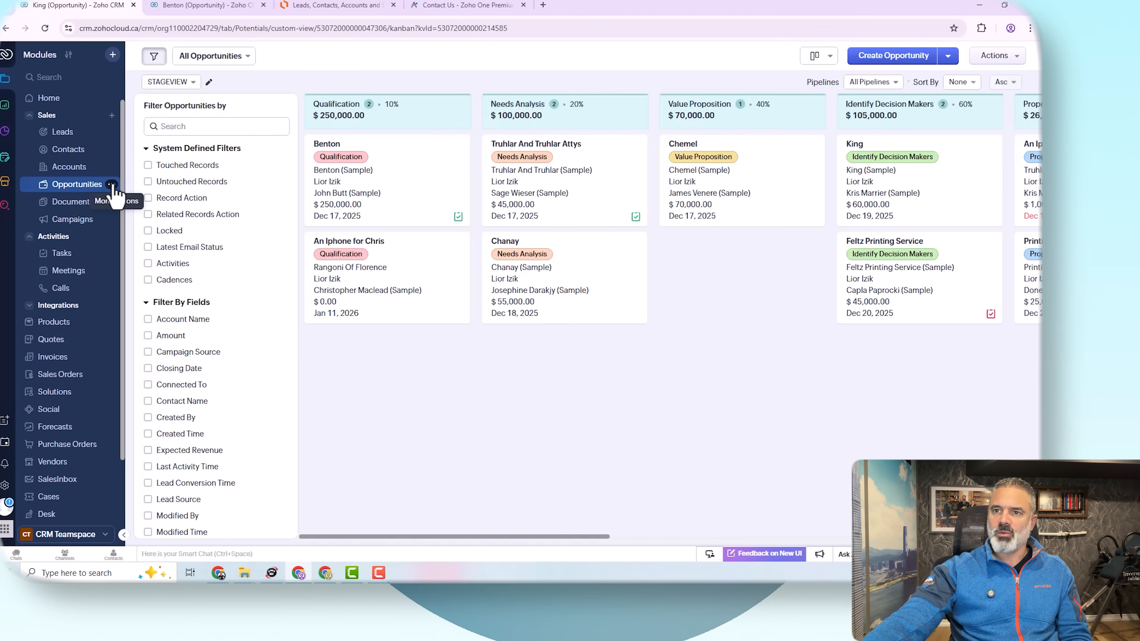
# - In the Opportunities layout, add a new section and move the Connected To and Campaign Source fields into it
pyautogui.click(111, 184)
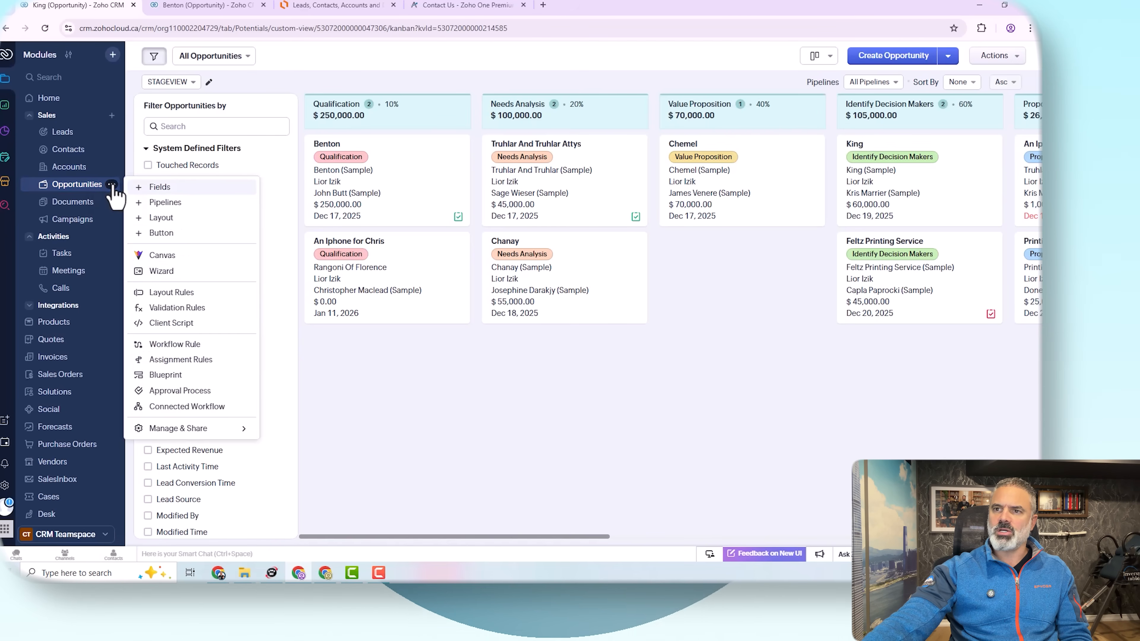
pyautogui.click(159, 188)
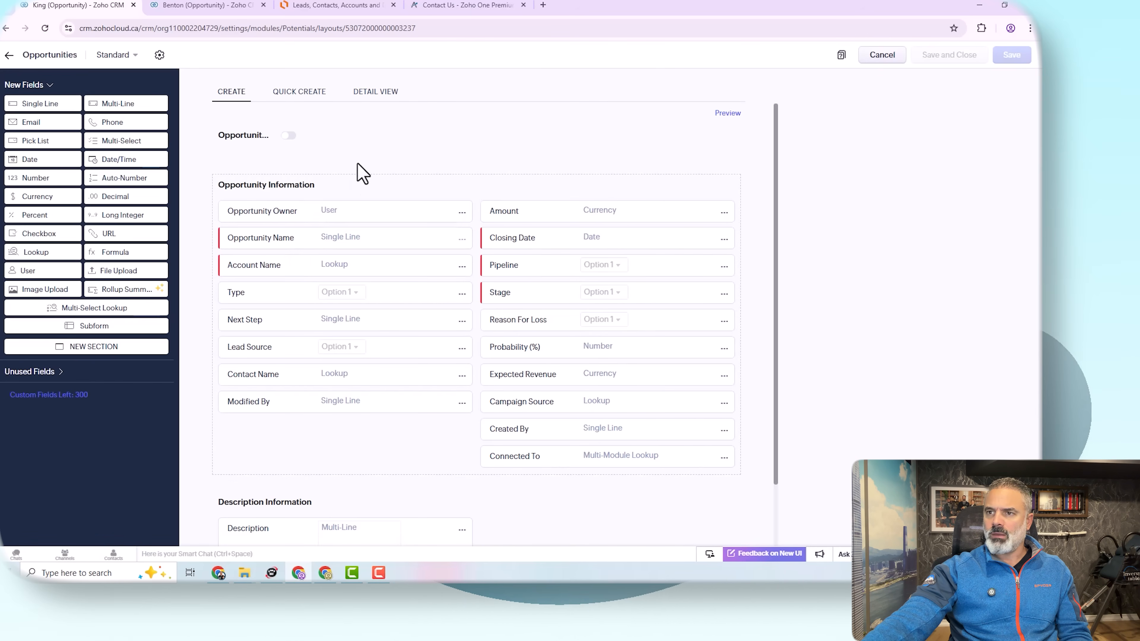
pyautogui.click(112, 352)
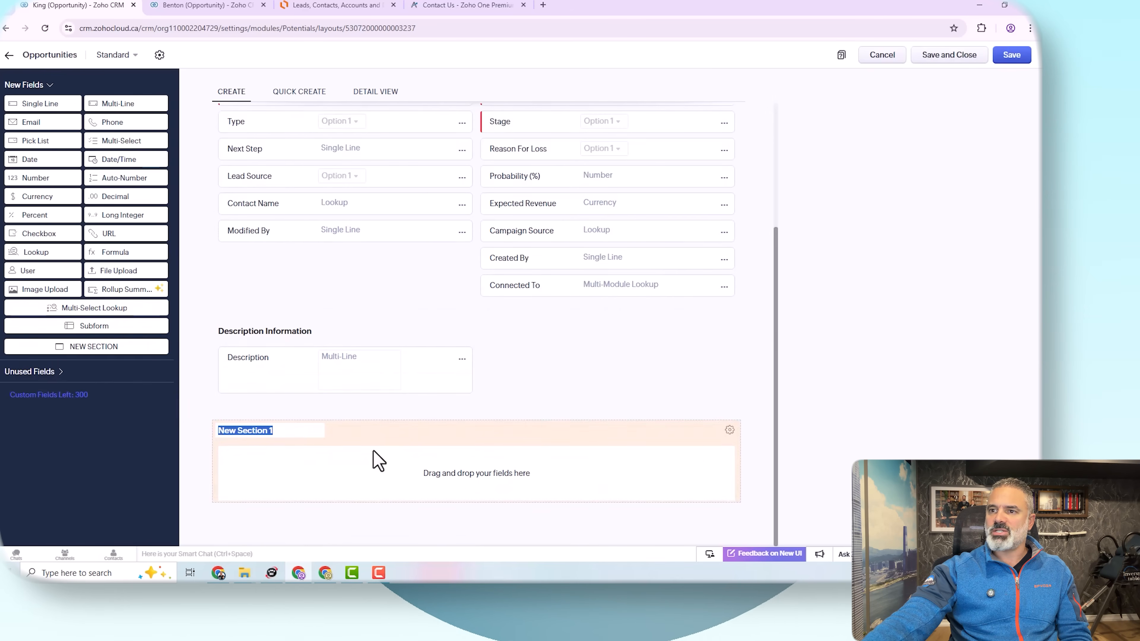
pyautogui.moveTo(566, 290); pyautogui.dragTo(523, 474)
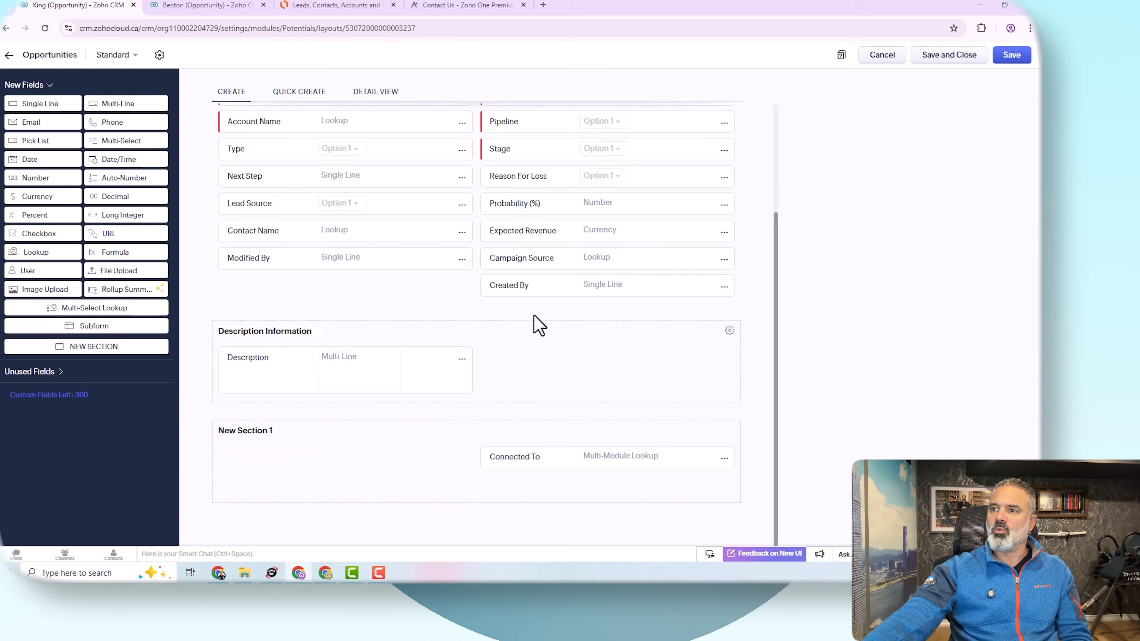
pyautogui.moveTo(543, 262); pyautogui.dragTo(343, 467)
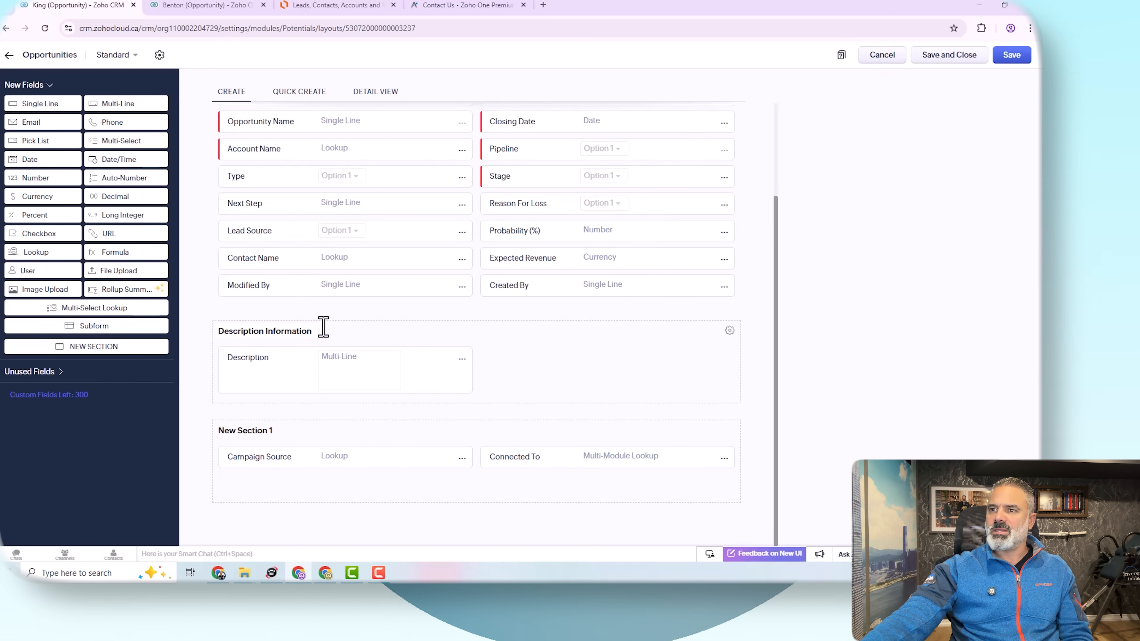
# - Add a single-user User field labelled Assistant Sales above Amount in Opportunity Information and save the layout
pyautogui.scroll(3, 407, 300)
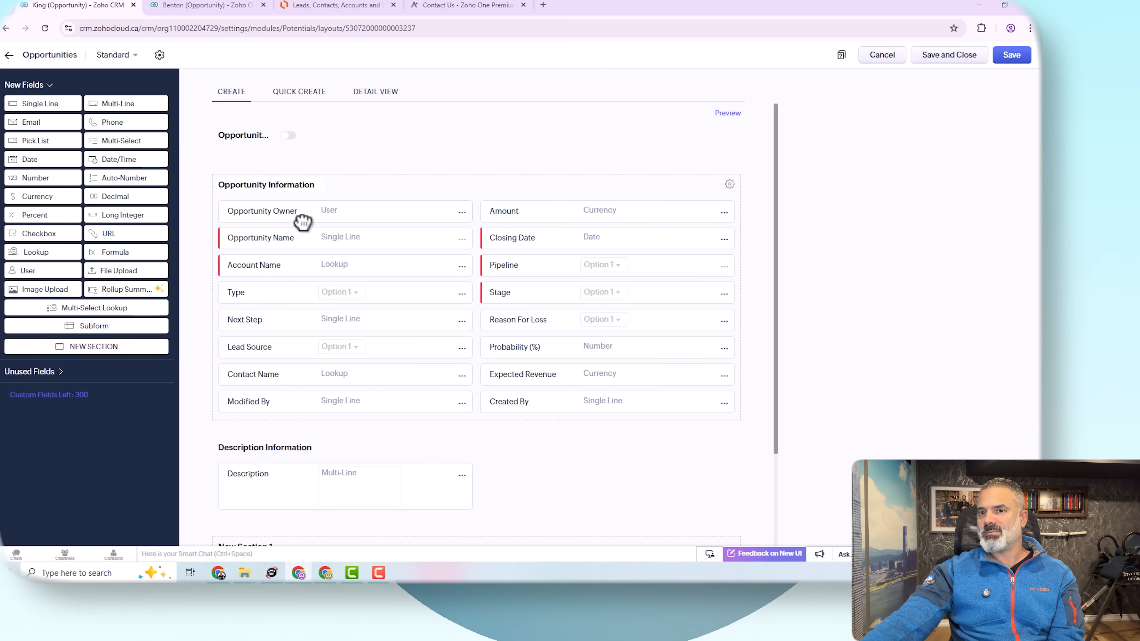
pyautogui.moveTo(40, 274); pyautogui.dragTo(524, 218)
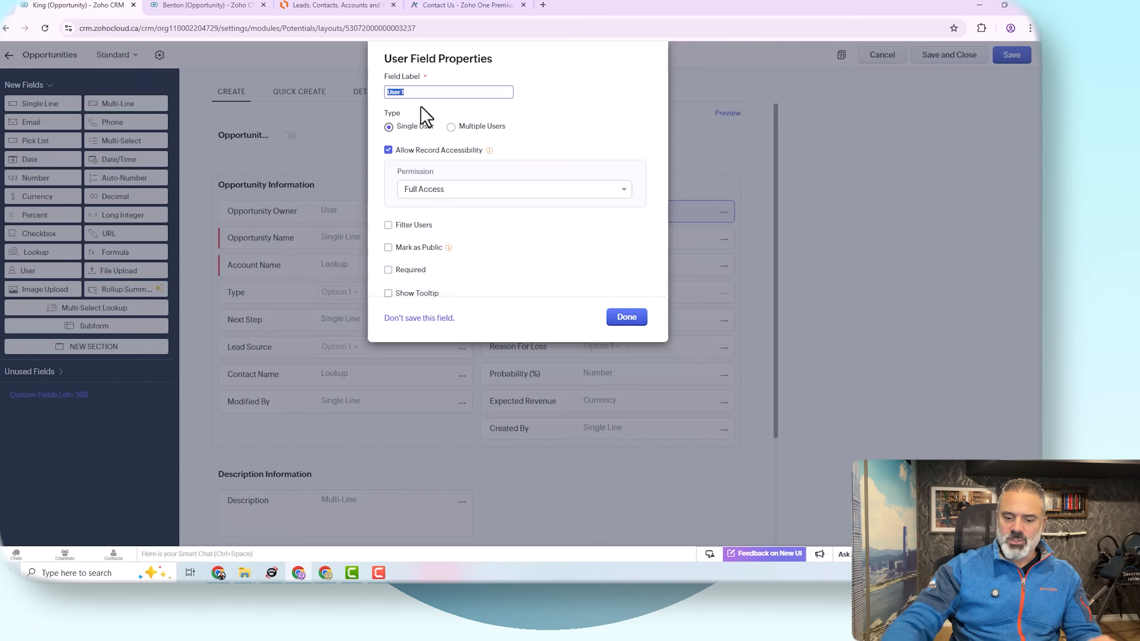
pyautogui.write('As')
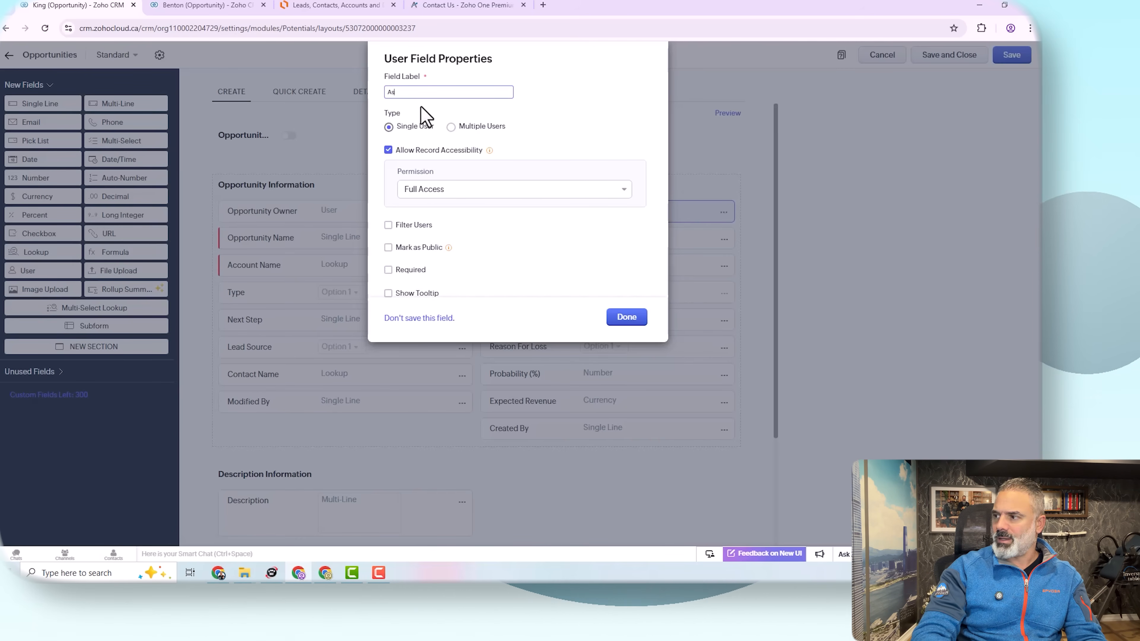
pyautogui.write('sistant Sales')
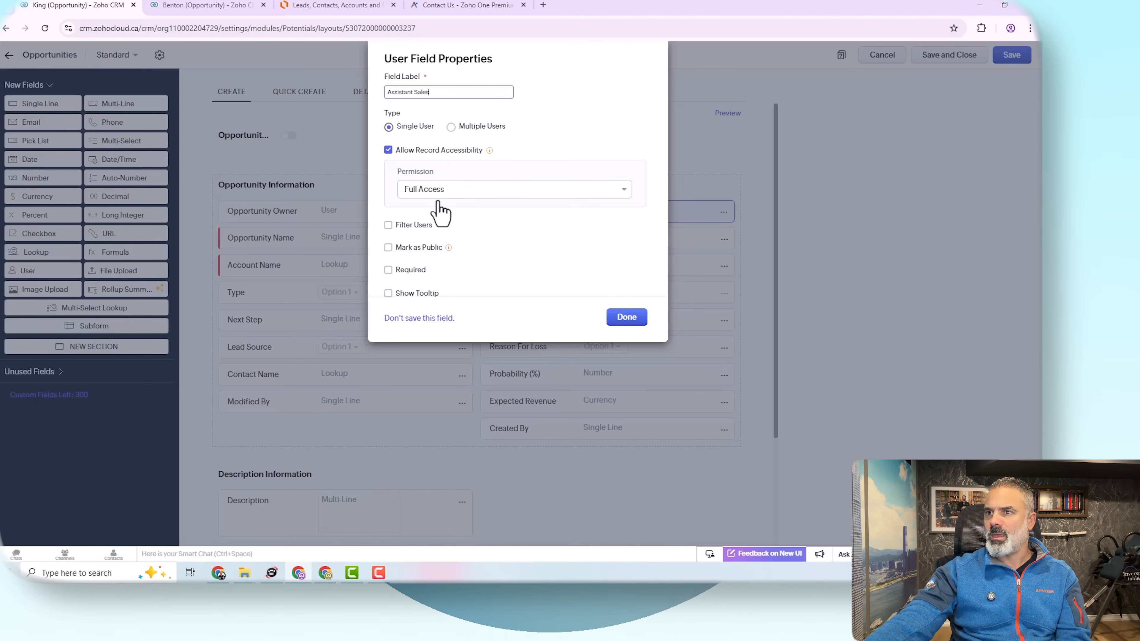
pyautogui.click(626, 318)
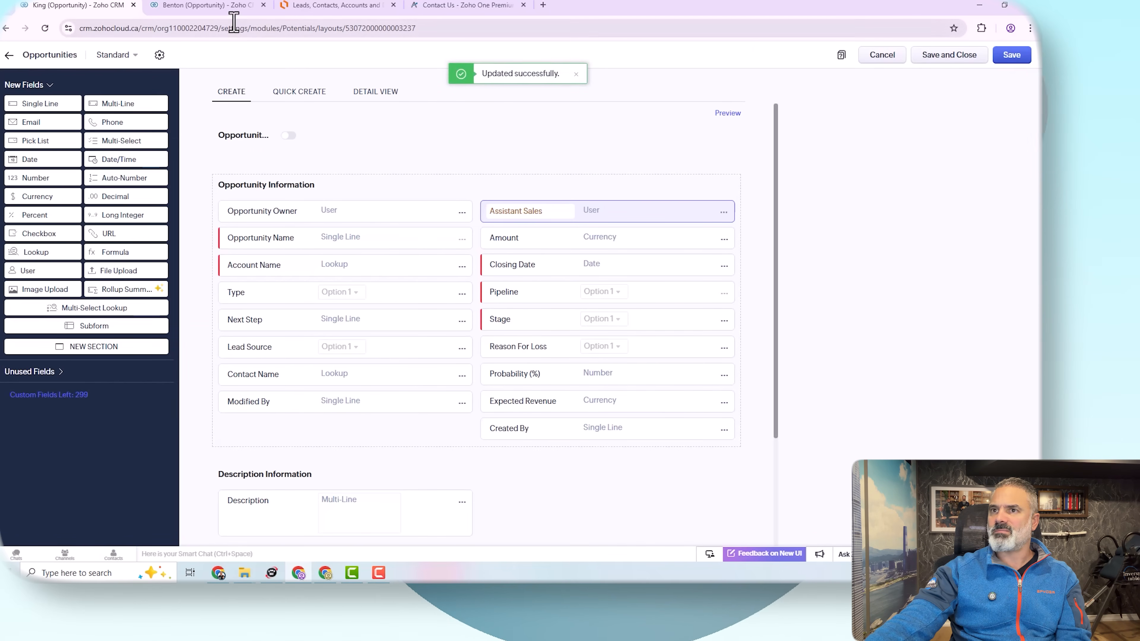
# - Reload the Benton opportunity record, assign the listed user as its Assistant Sales, and save the field
pyautogui.click(217, 8)
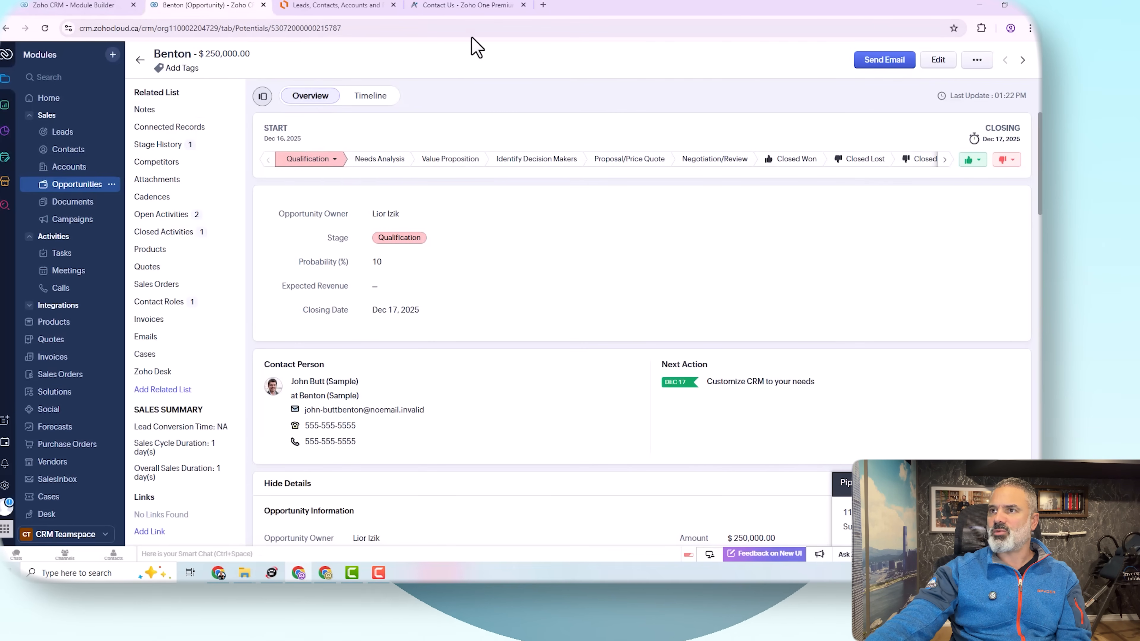
pyautogui.click(915, 27)
pyautogui.press('Return')
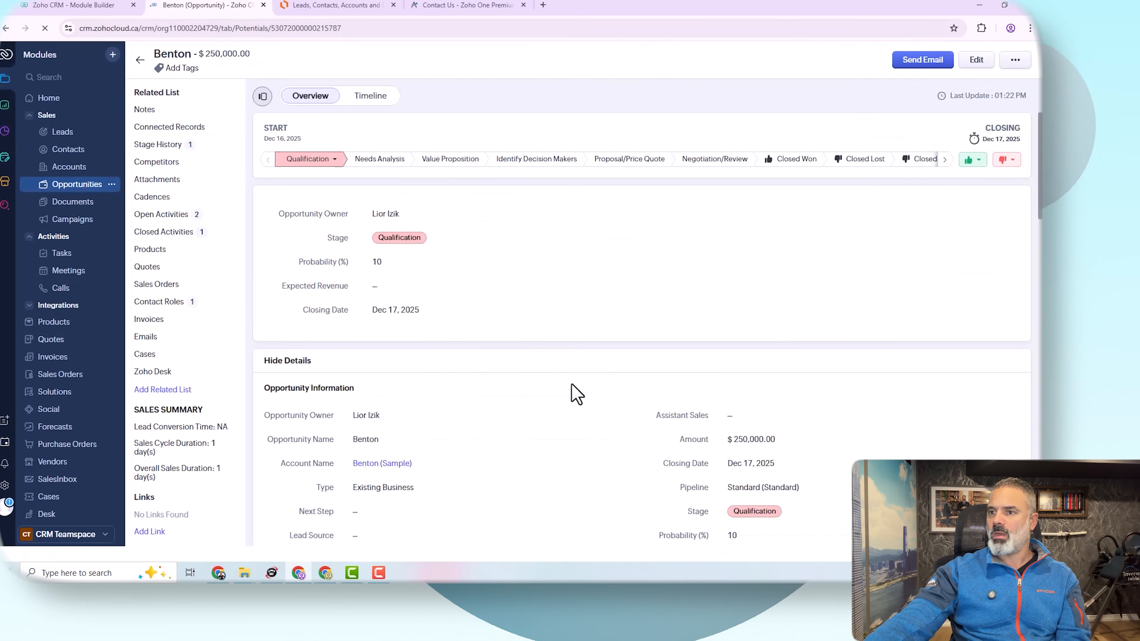
pyautogui.scroll(-3, 434, 422)
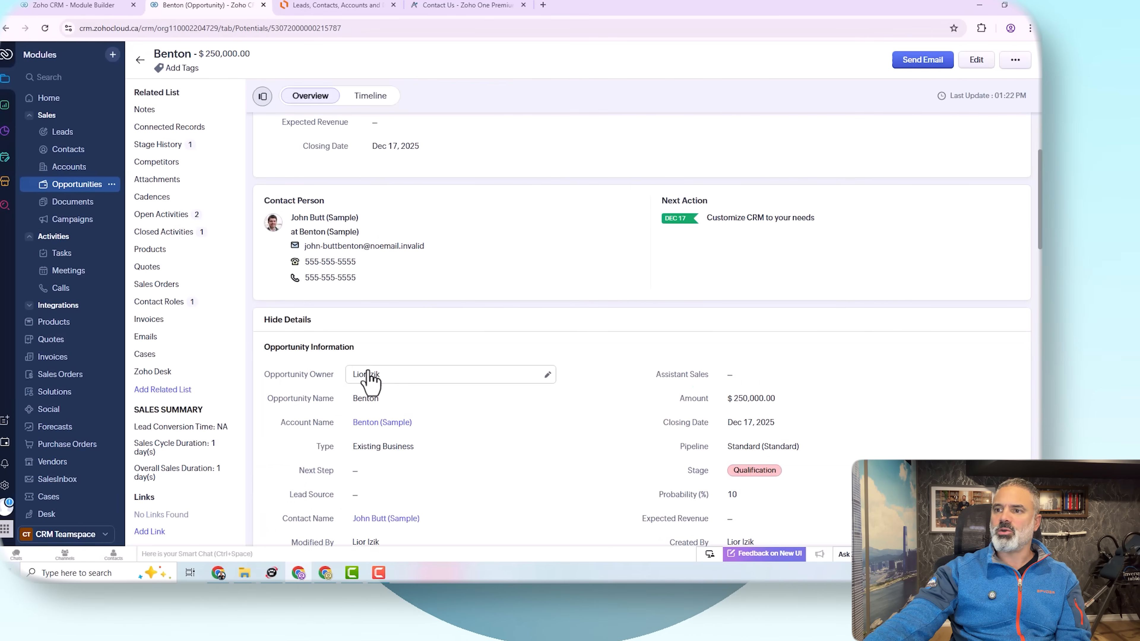
pyautogui.moveTo(372, 377)
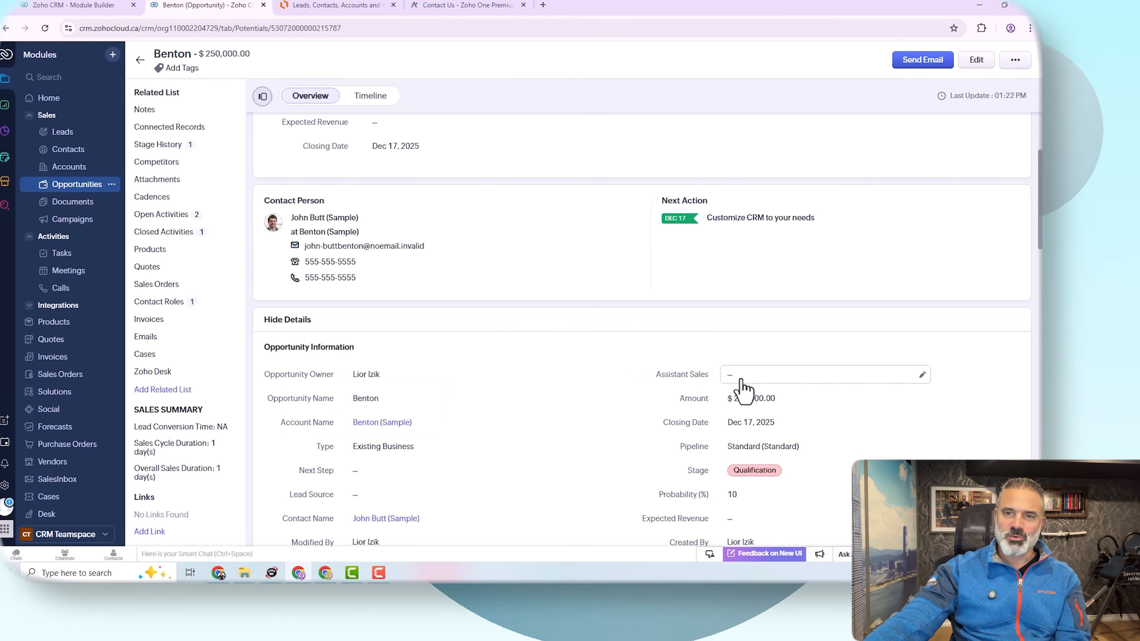
pyautogui.click(752, 378)
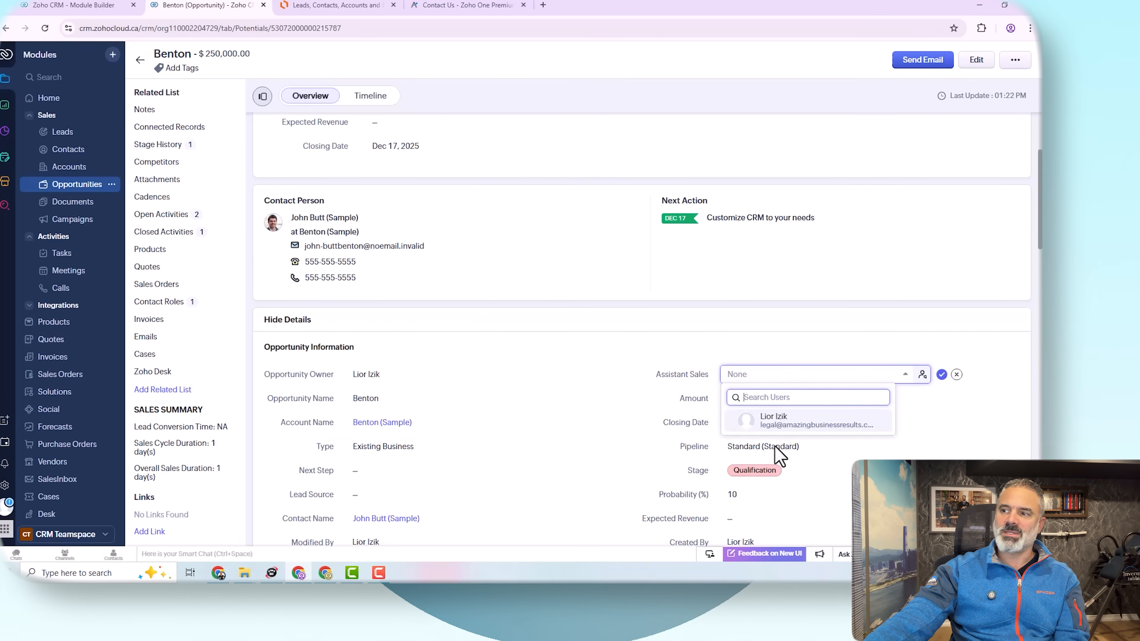
pyautogui.click(780, 425)
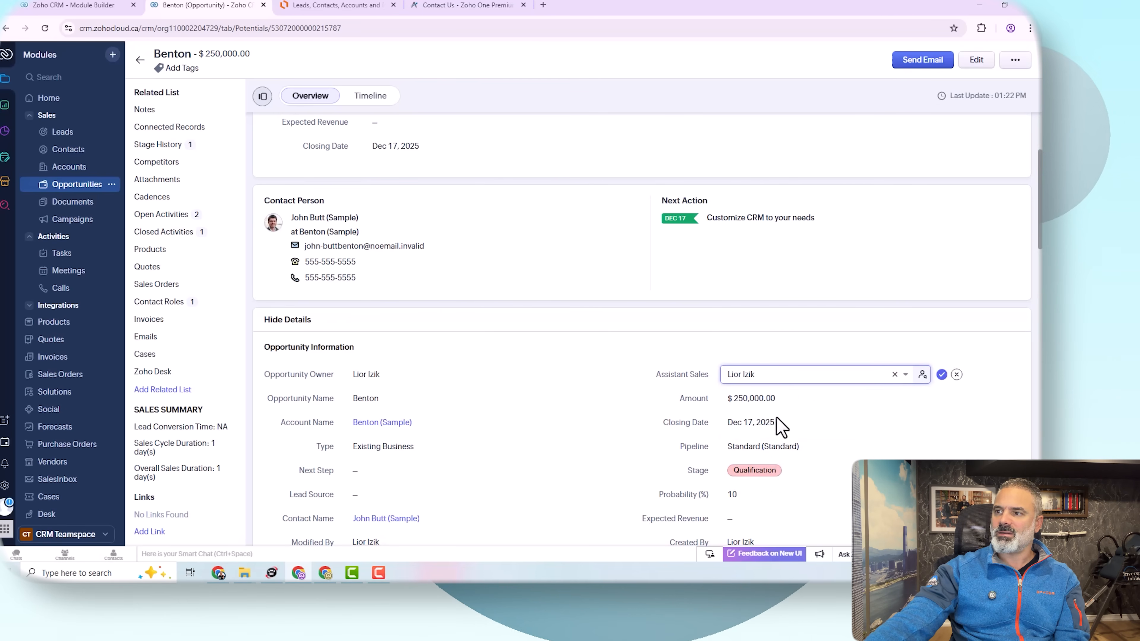
pyautogui.click(942, 375)
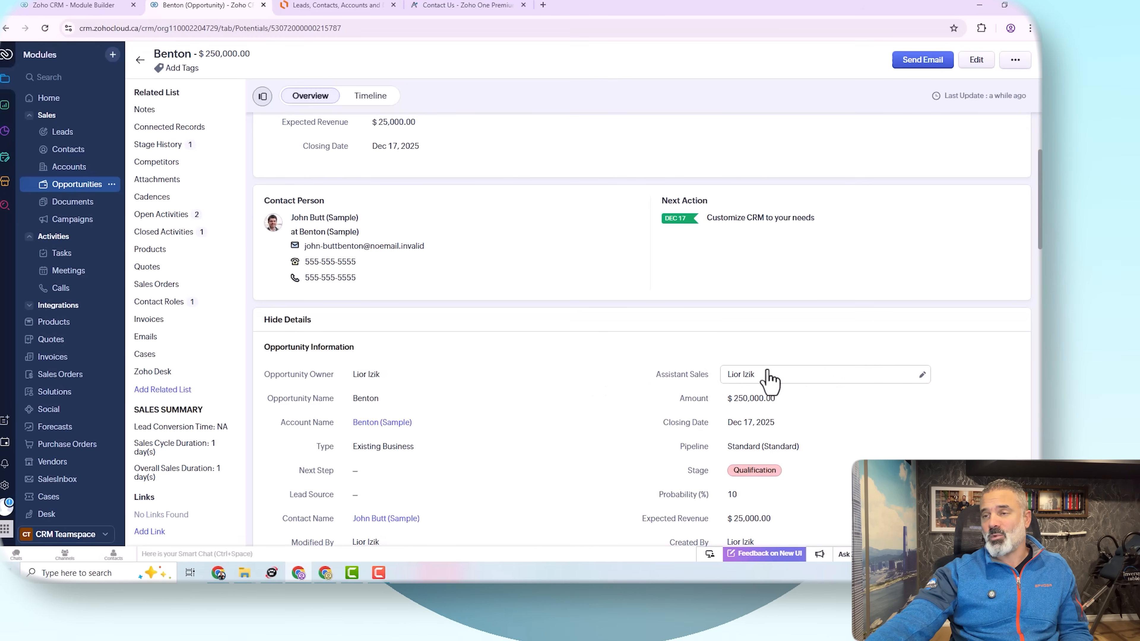
pyautogui.click(96, 5)
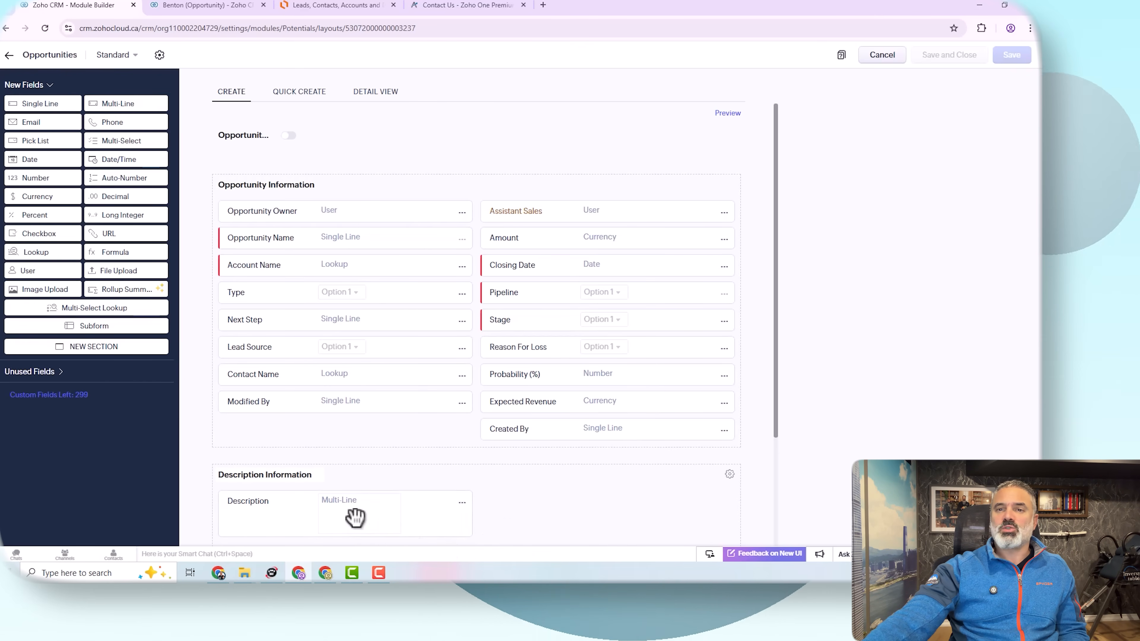
pyautogui.scroll(-1, 350, 506)
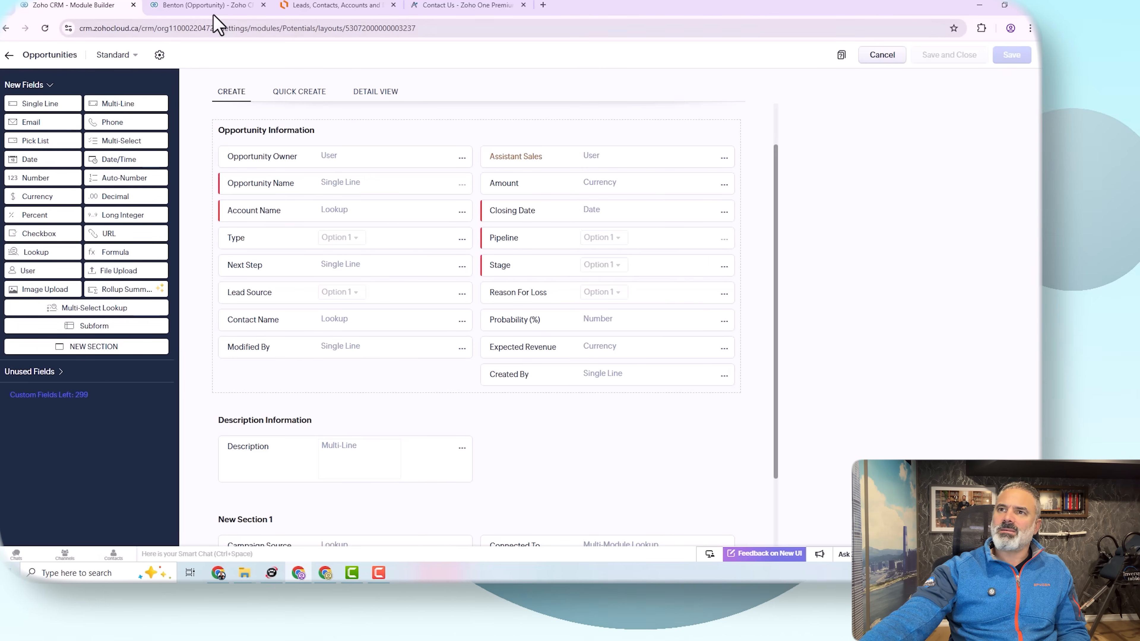
# - On the Benton opportunity, try the Needs Analysis and Identify Decision Makers stages, and discard the stage change
pyautogui.click(225, 5)
pyautogui.scroll(-2, 426, 389)
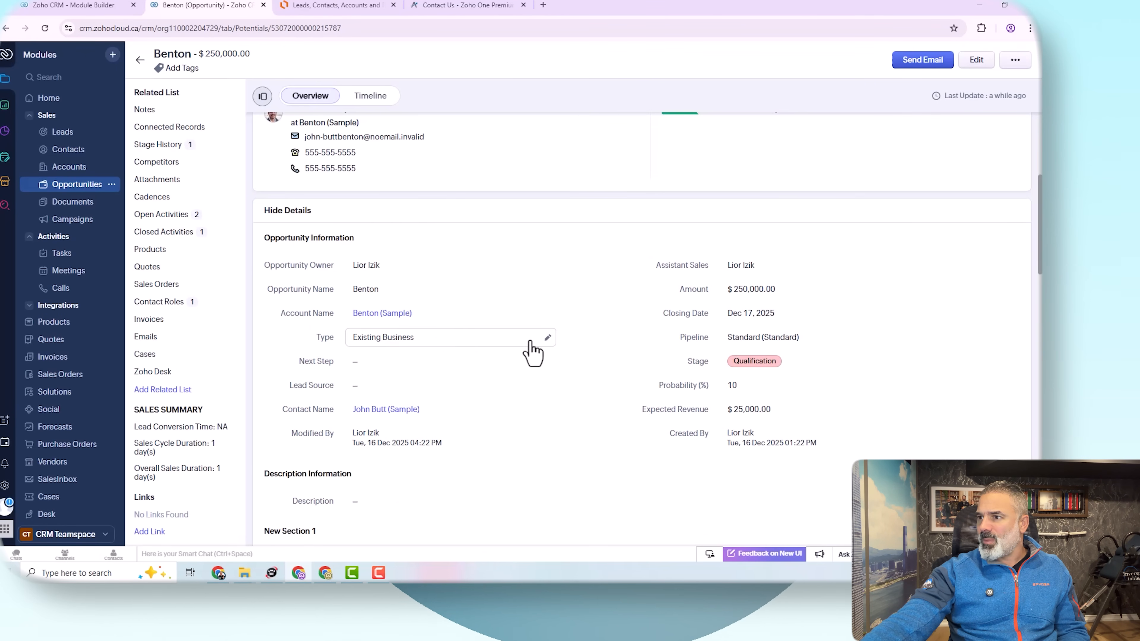
pyautogui.click(791, 371)
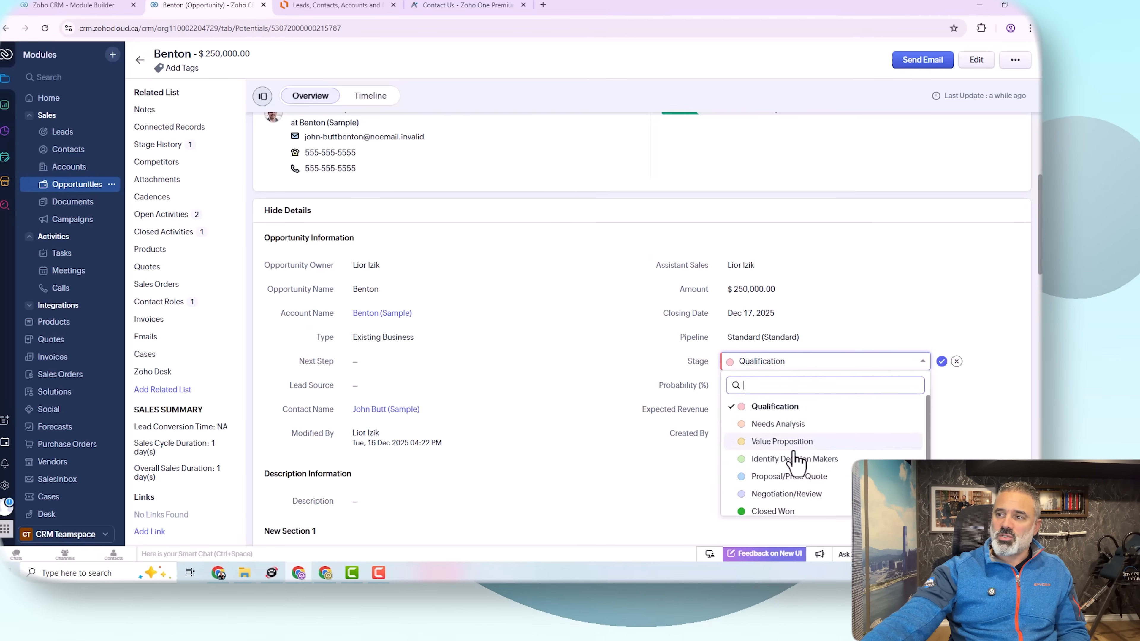
pyautogui.click(763, 425)
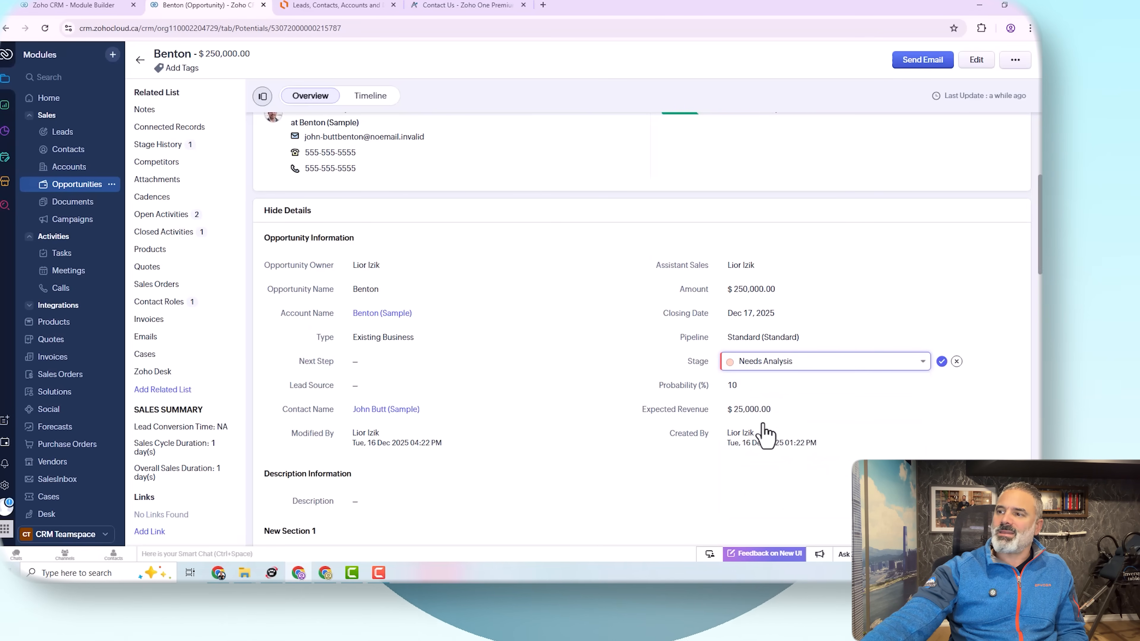
pyautogui.click(769, 366)
pyautogui.click(770, 460)
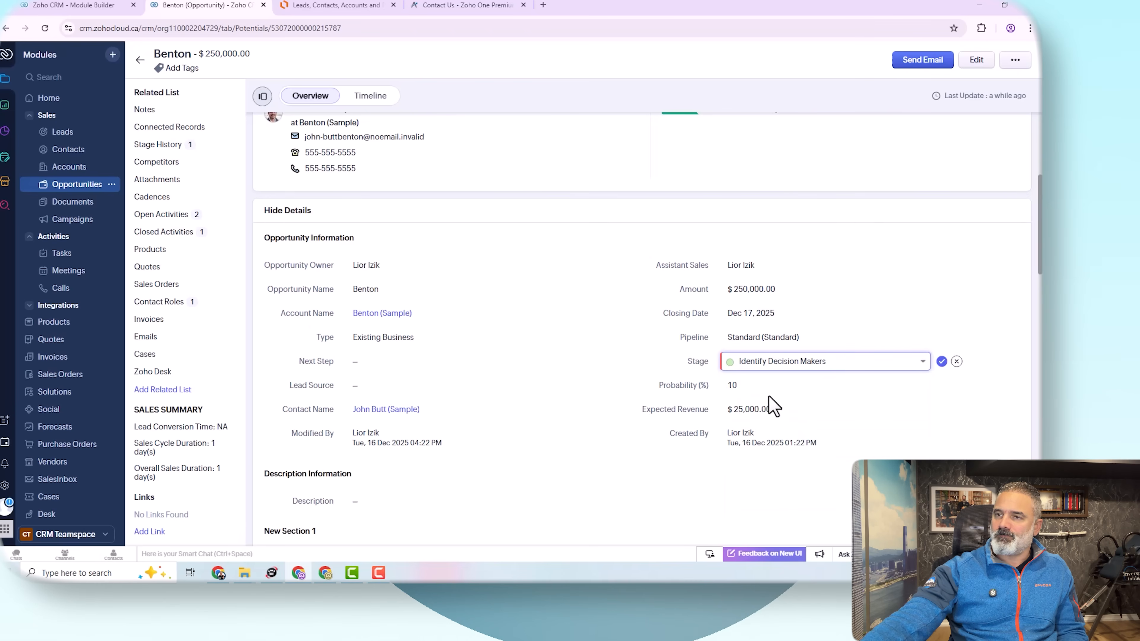
pyautogui.click(956, 361)
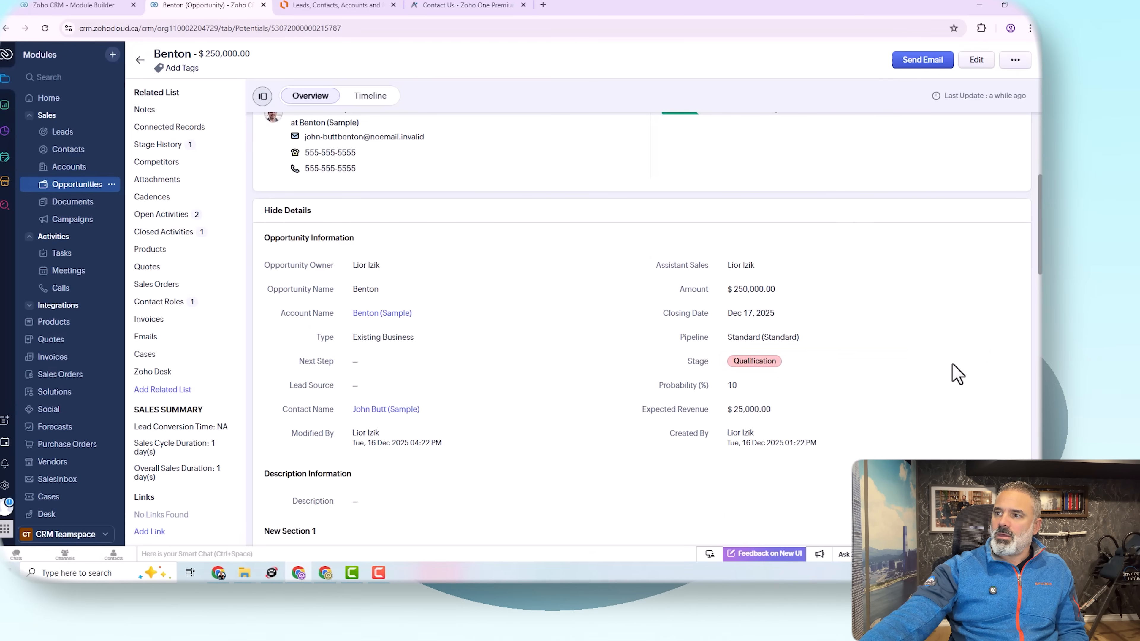
# - Go to the Leads module and open the sample lead from the company Printing Dimensions
pyautogui.click(102, 11)
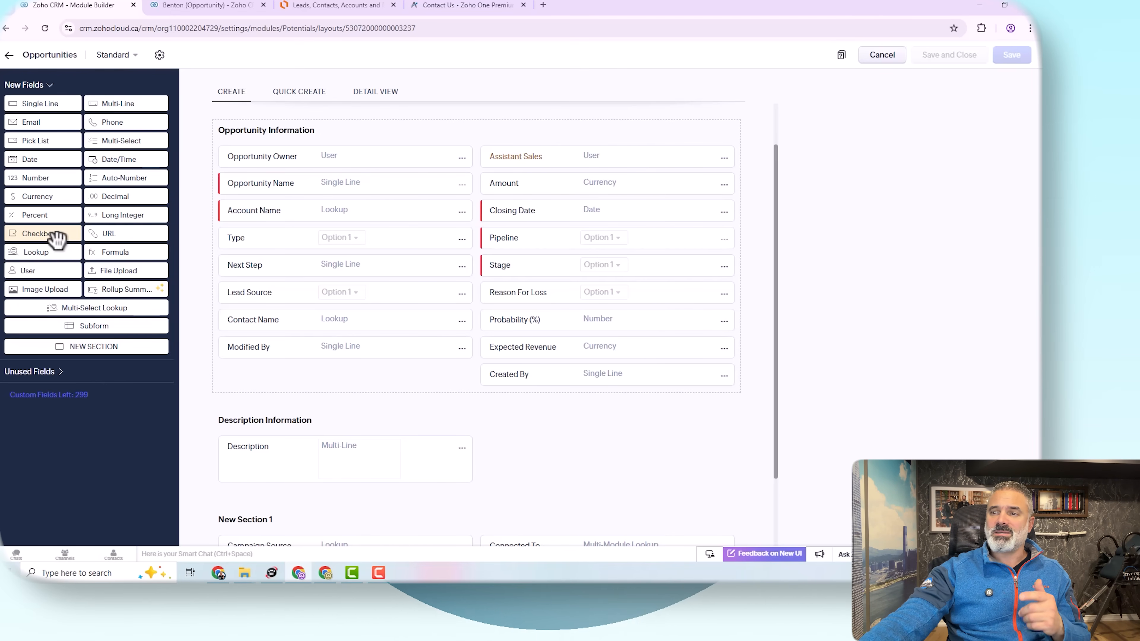
pyautogui.click(234, 7)
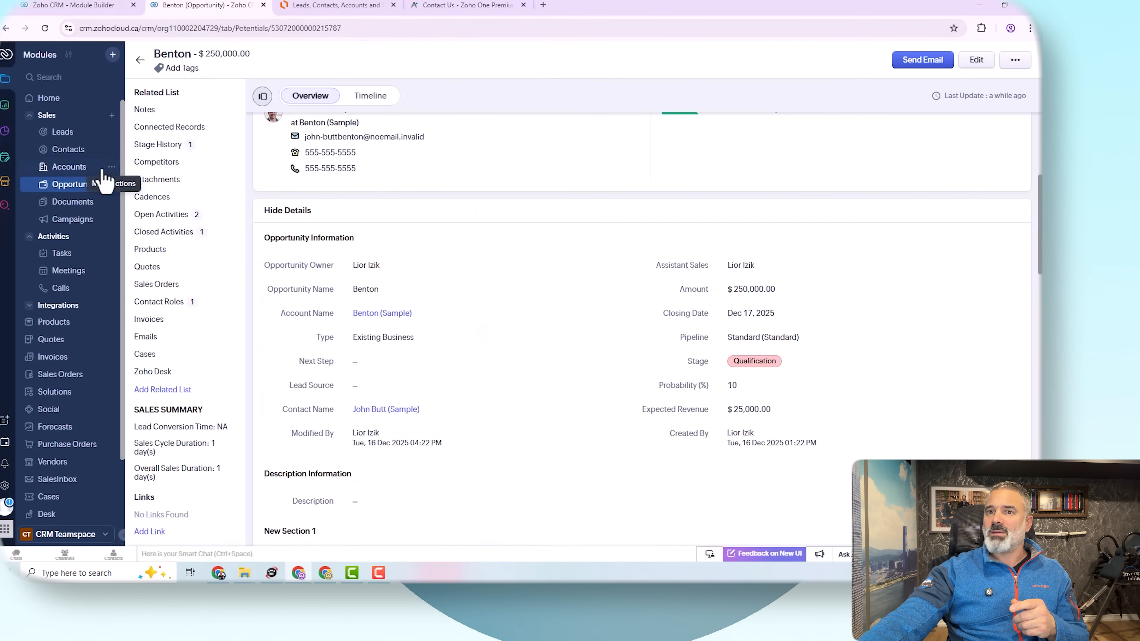
pyautogui.click(63, 133)
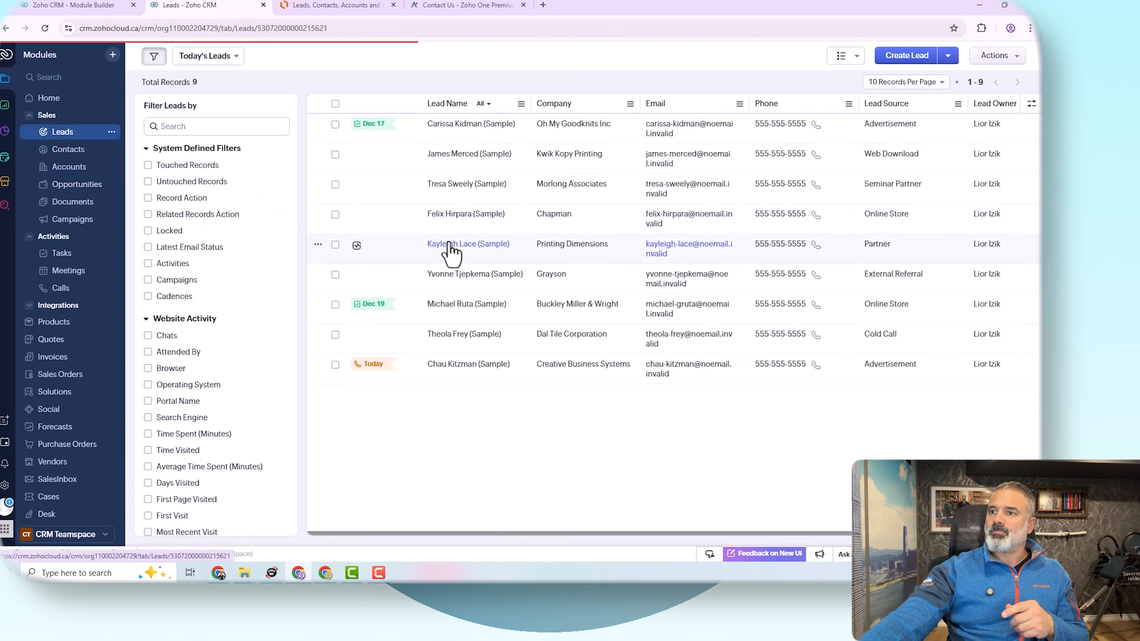
pyautogui.click(449, 243)
pyautogui.click(449, 243)
pyautogui.click(537, 213)
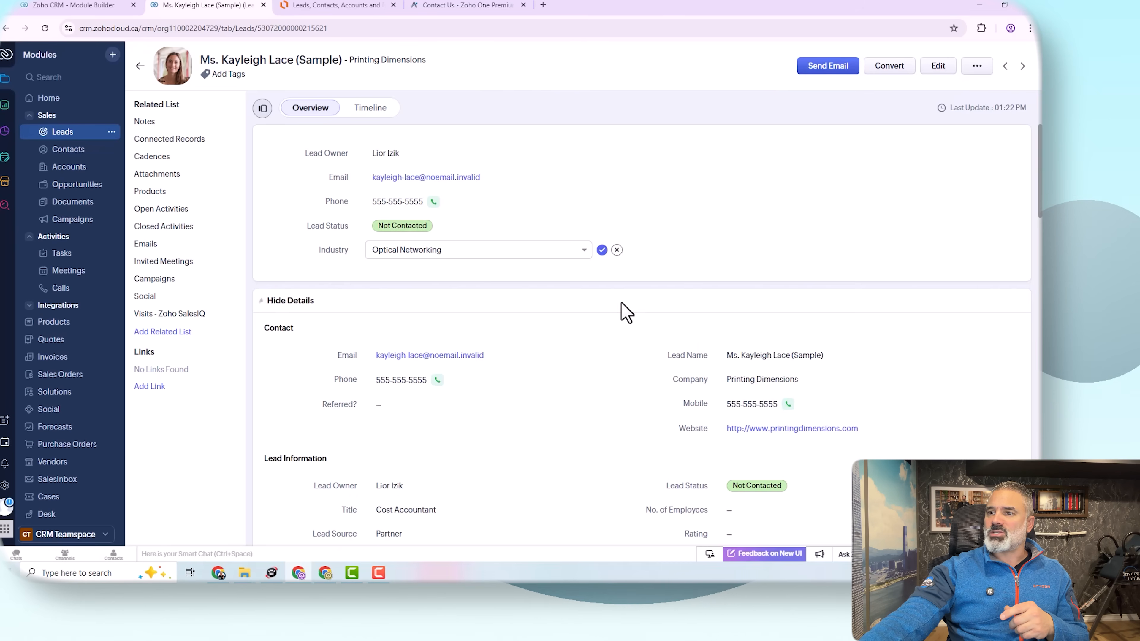
pyautogui.scroll(-4, 626, 310)
pyautogui.scroll(3, 611, 188)
pyautogui.click(616, 195)
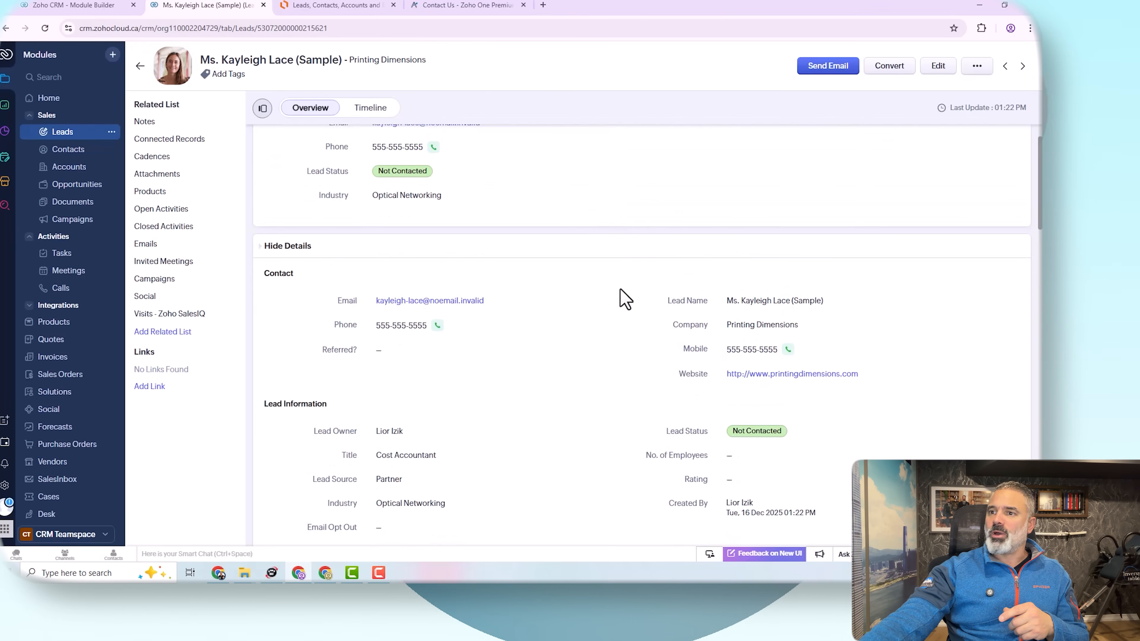
# - Enable Email Opt Out in the lead's Lead Information section and save the field
pyautogui.scroll(-4, 565, 357)
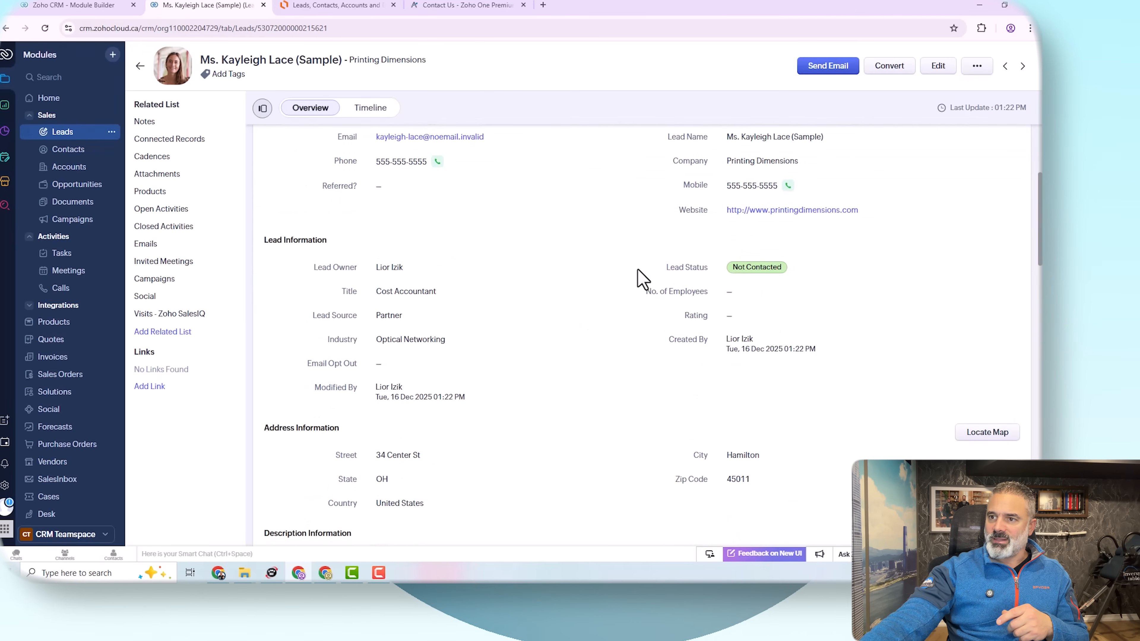
pyautogui.click(388, 363)
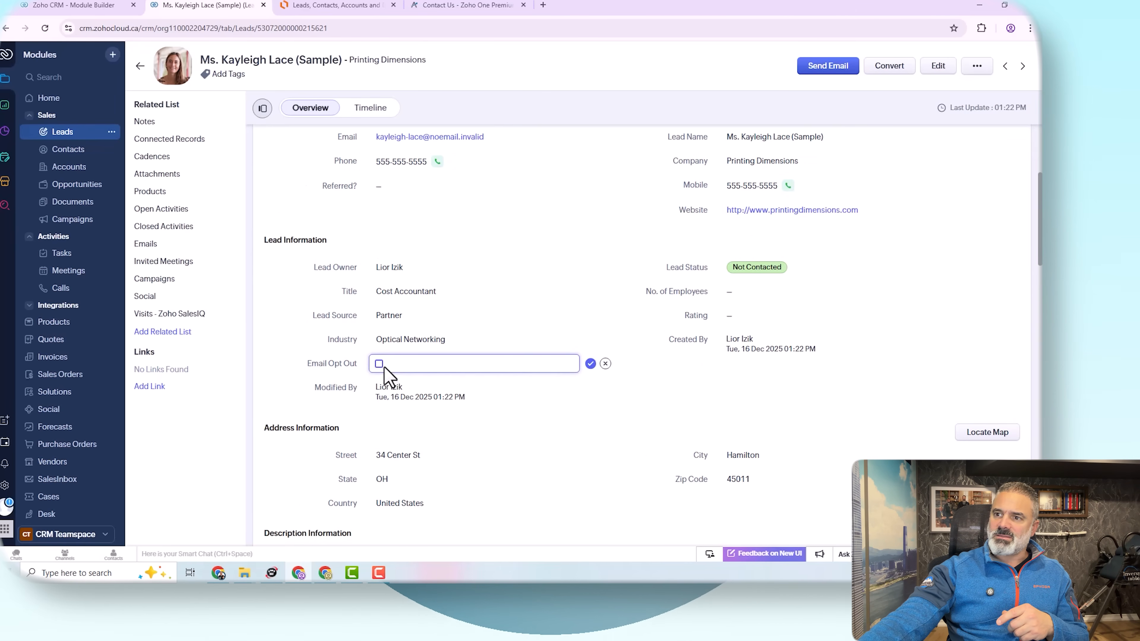
pyautogui.click(379, 363)
pyautogui.click(591, 364)
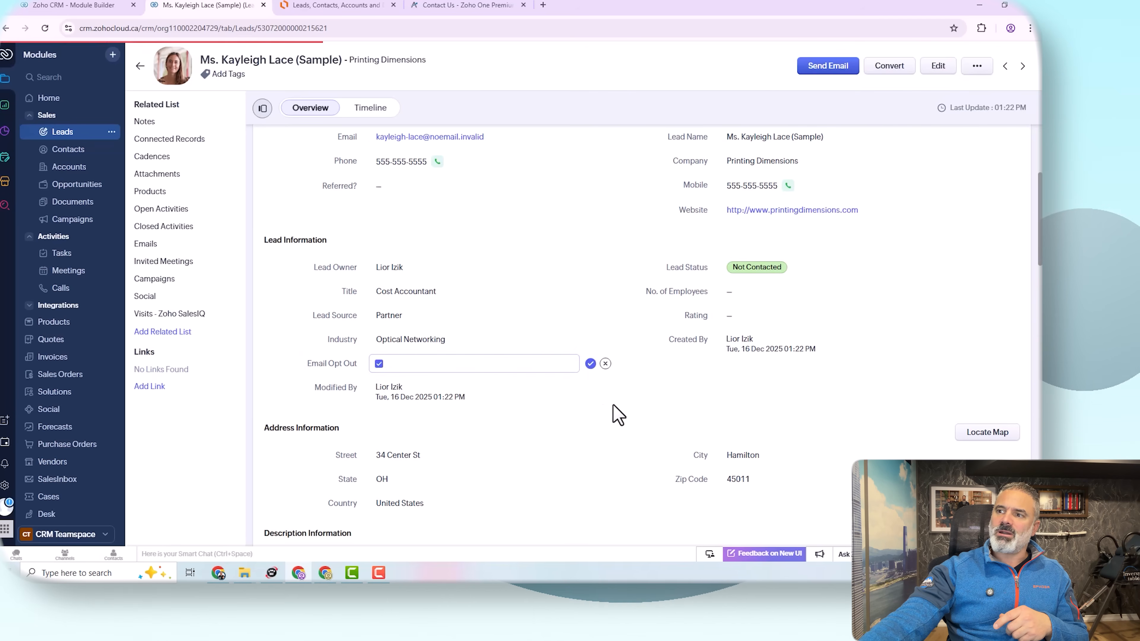
pyautogui.moveTo(393, 373)
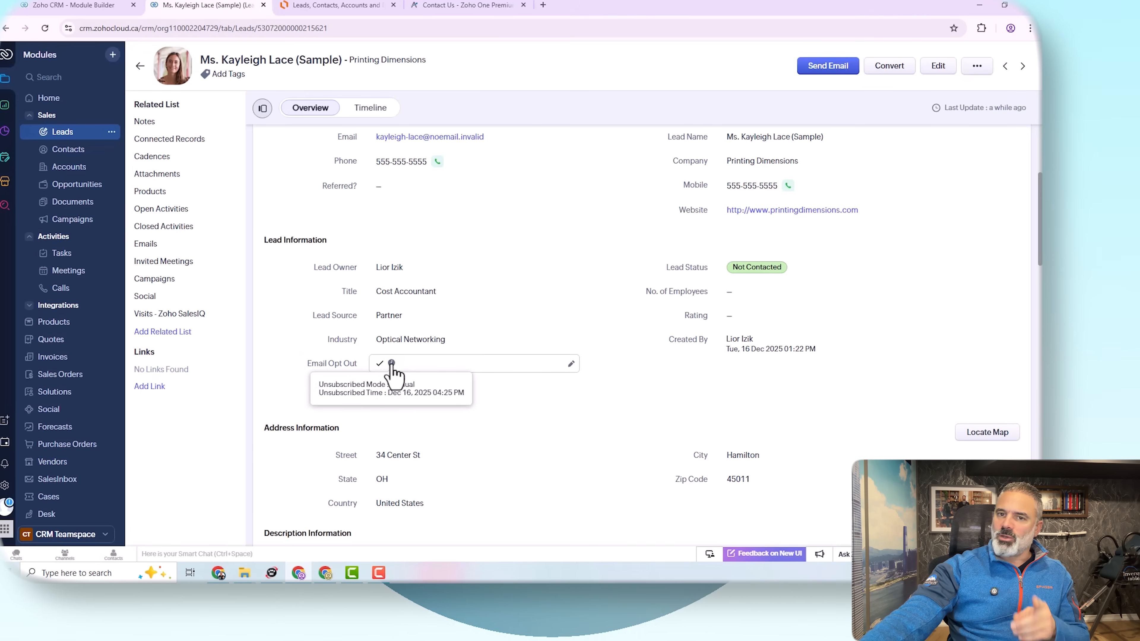
pyautogui.click(448, 365)
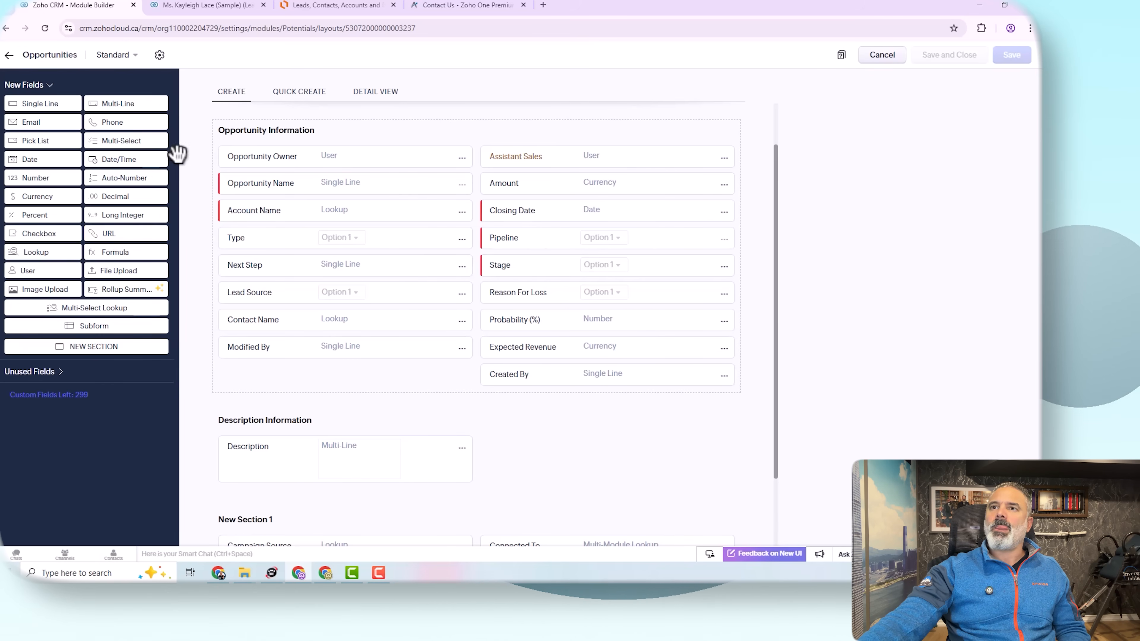
pyautogui.click(233, 5)
pyautogui.scroll(5, 764, 404)
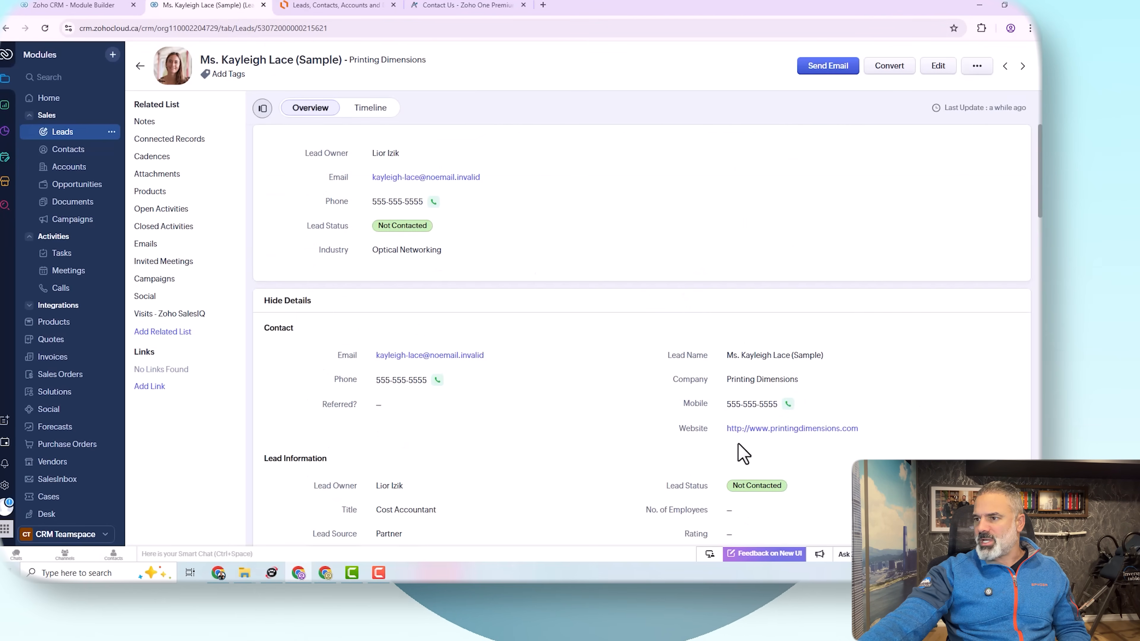
# - Open the lead's website link to view the site, and close the page again
pyautogui.click(773, 430)
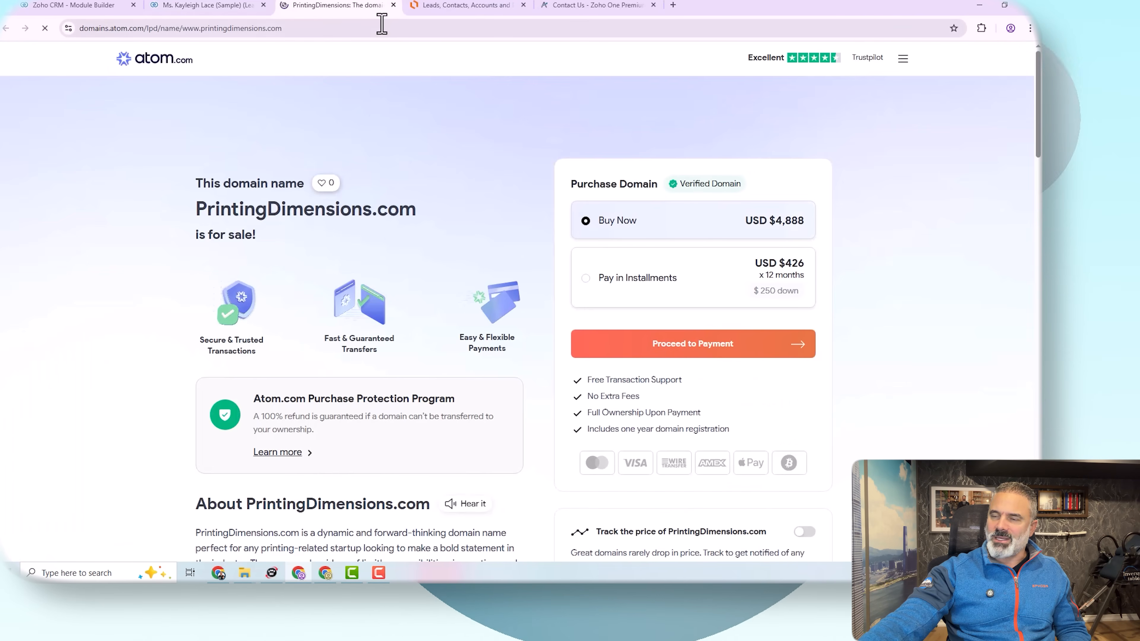
pyautogui.click(394, 5)
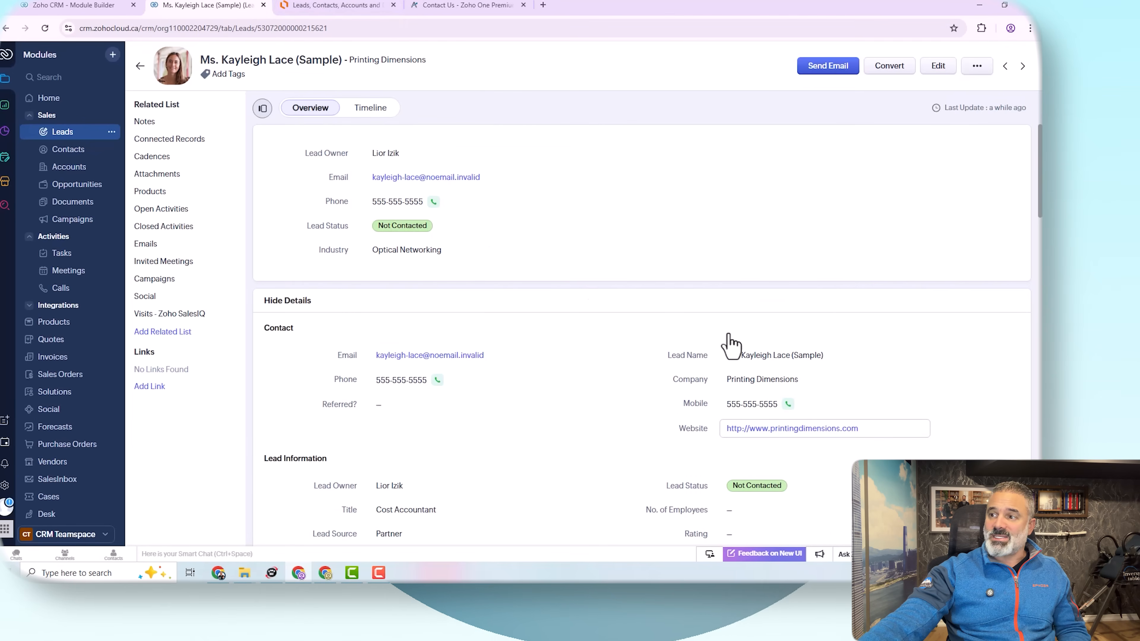
# - Go to the Opportunities module and open the Benton opportunity record
pyautogui.click(72, 6)
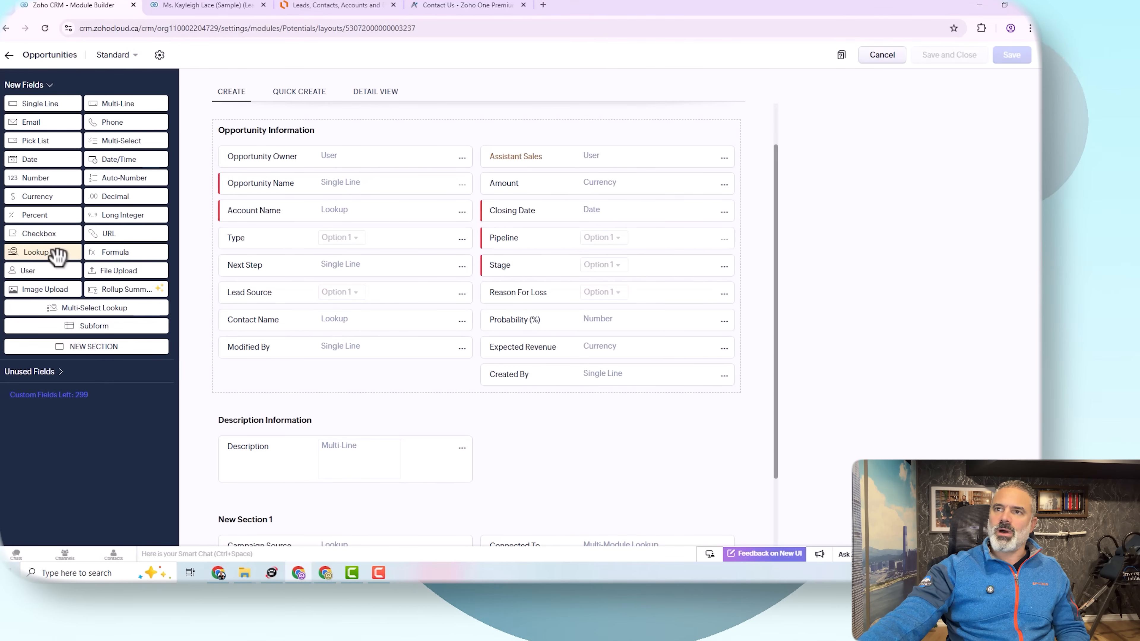
pyautogui.click(220, 17)
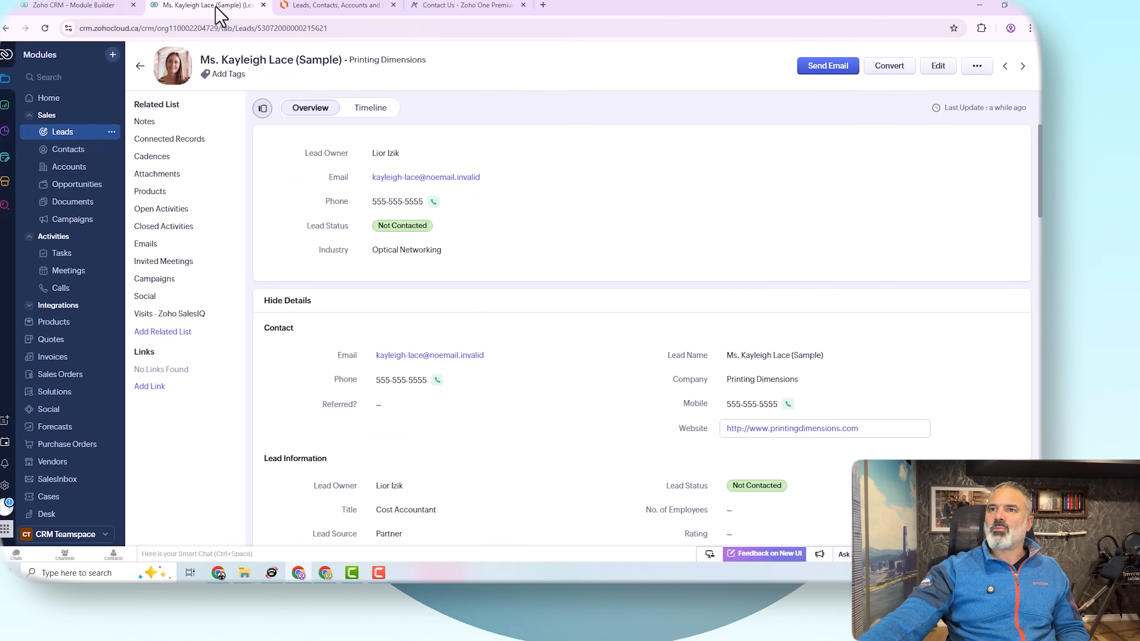
pyautogui.click(84, 188)
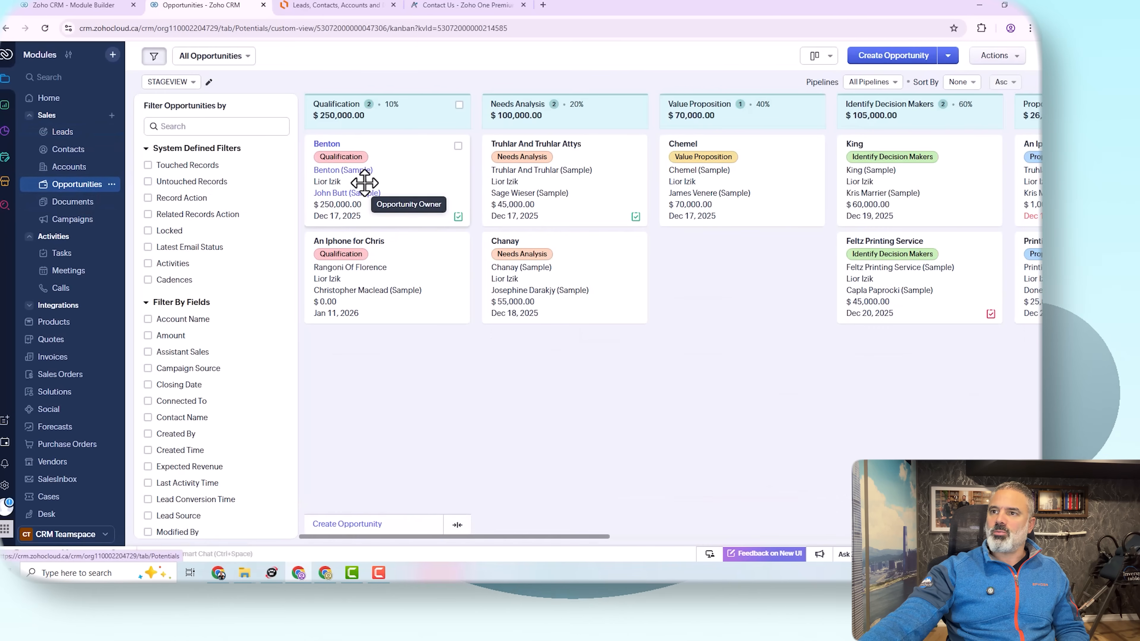
pyautogui.click(326, 145)
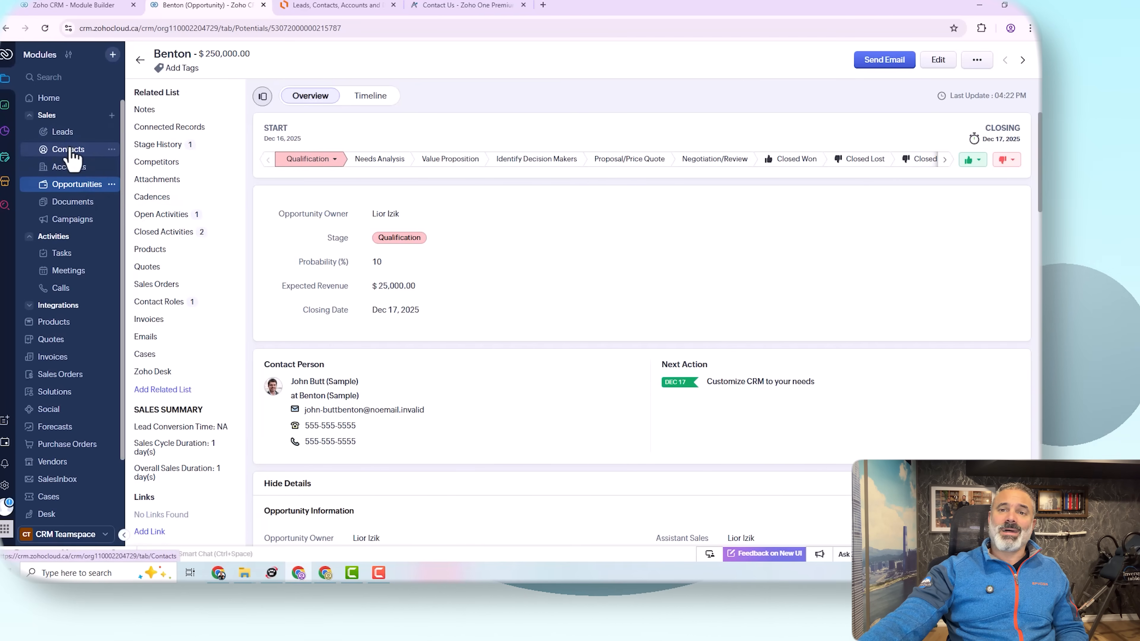
# - In the Opportunities layout, add a lookup field labelled Referral to Opportunity Information and set its lookup module to Contacts
pyautogui.click(66, 6)
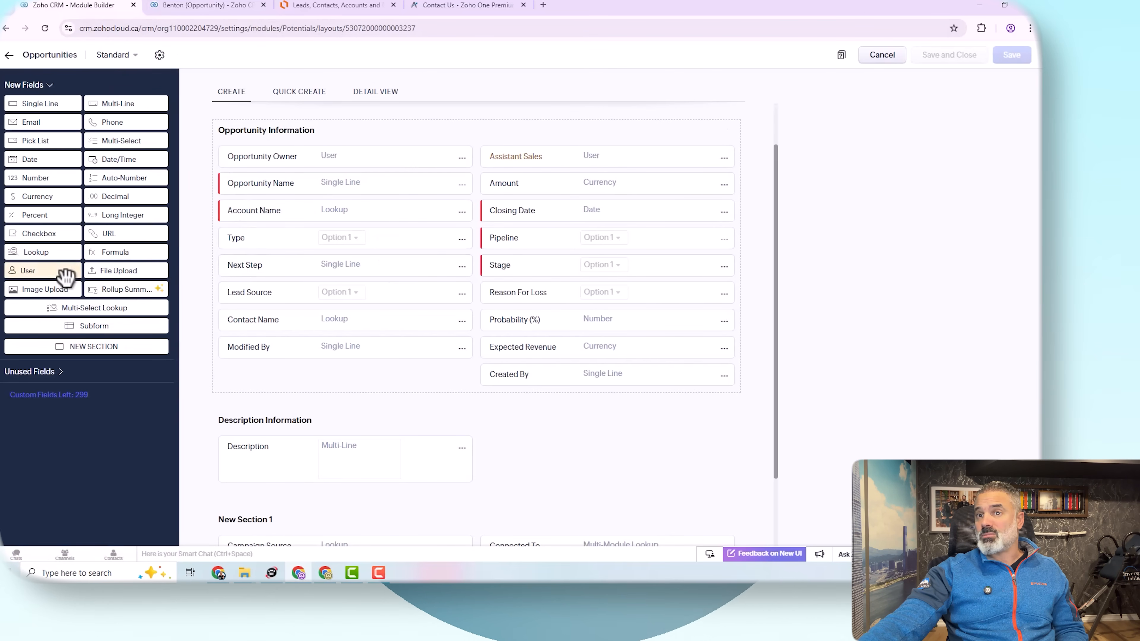
pyautogui.moveTo(54, 256); pyautogui.dragTo(273, 376)
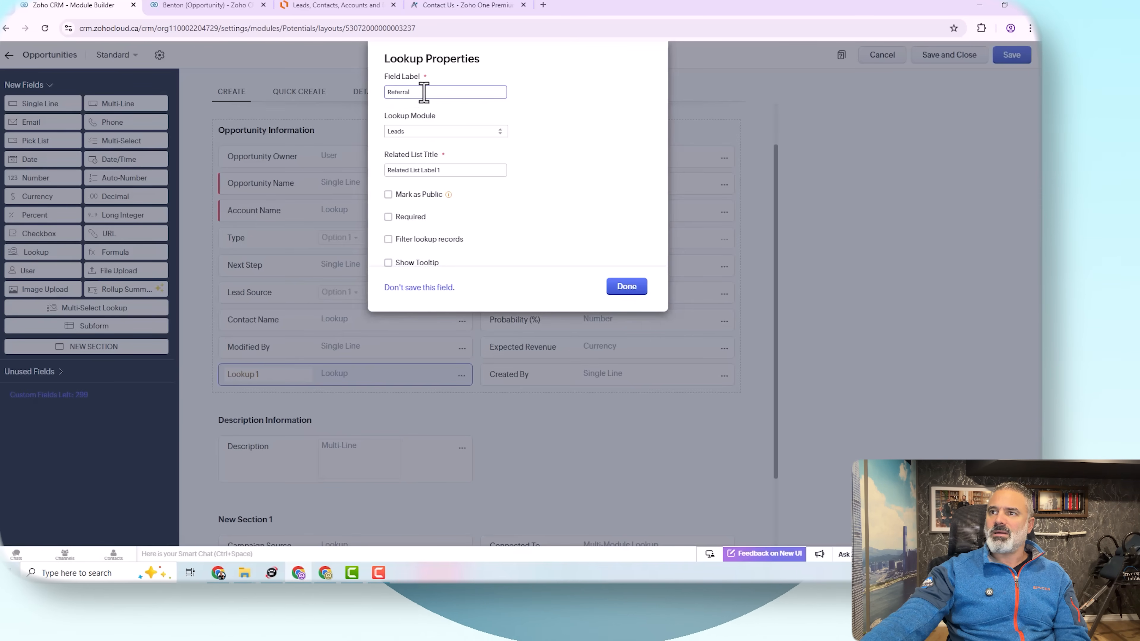
pyautogui.click(422, 131)
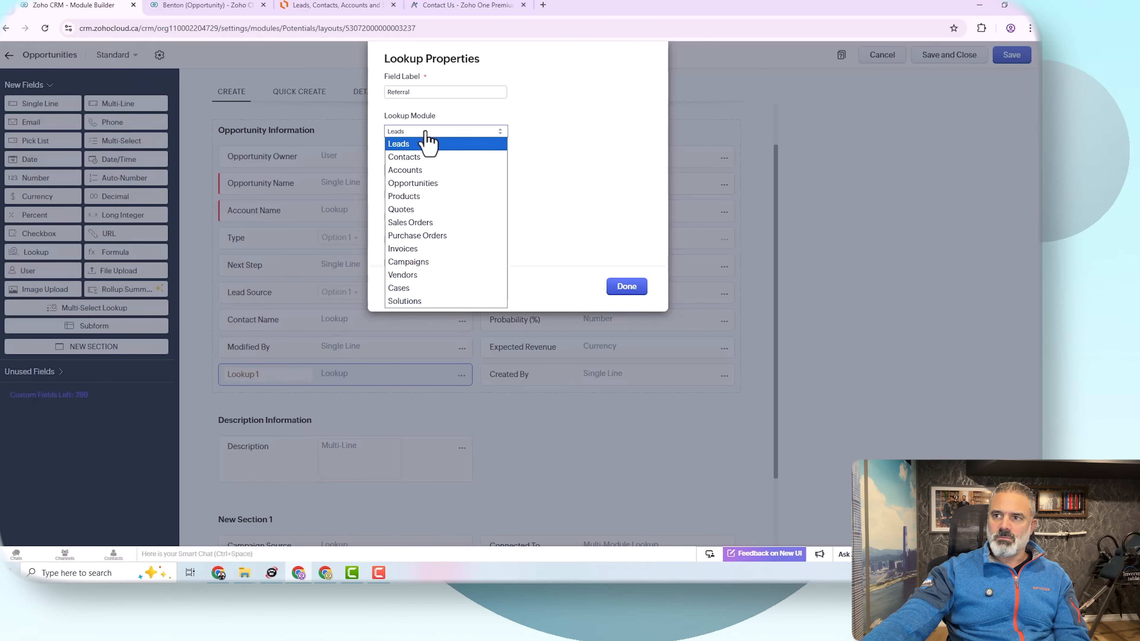
pyautogui.click(423, 157)
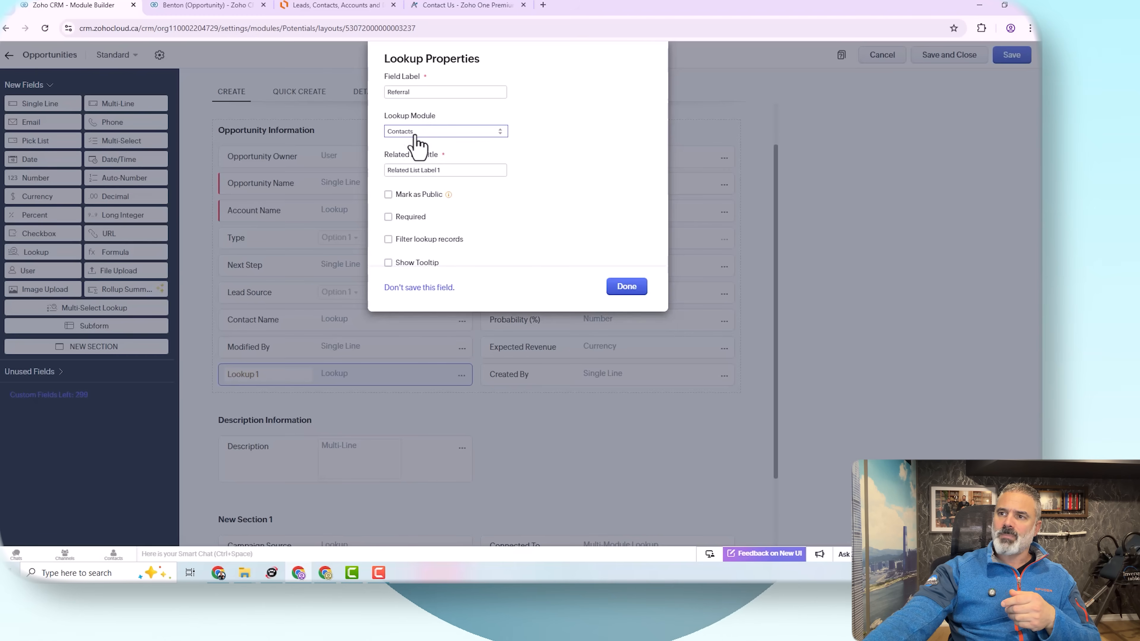
# - Title the Referral lookup's related list "Related List Opportunties", finish the field, and save the layout
pyautogui.moveTo(387, 155); pyautogui.dragTo(444, 156)
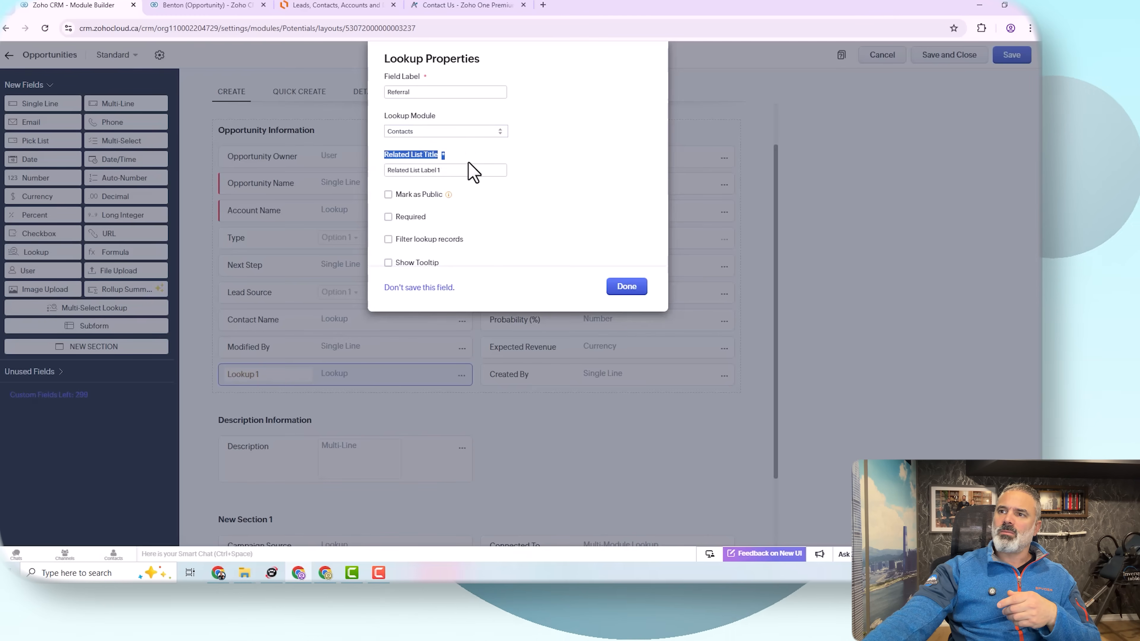
pyautogui.click(502, 170)
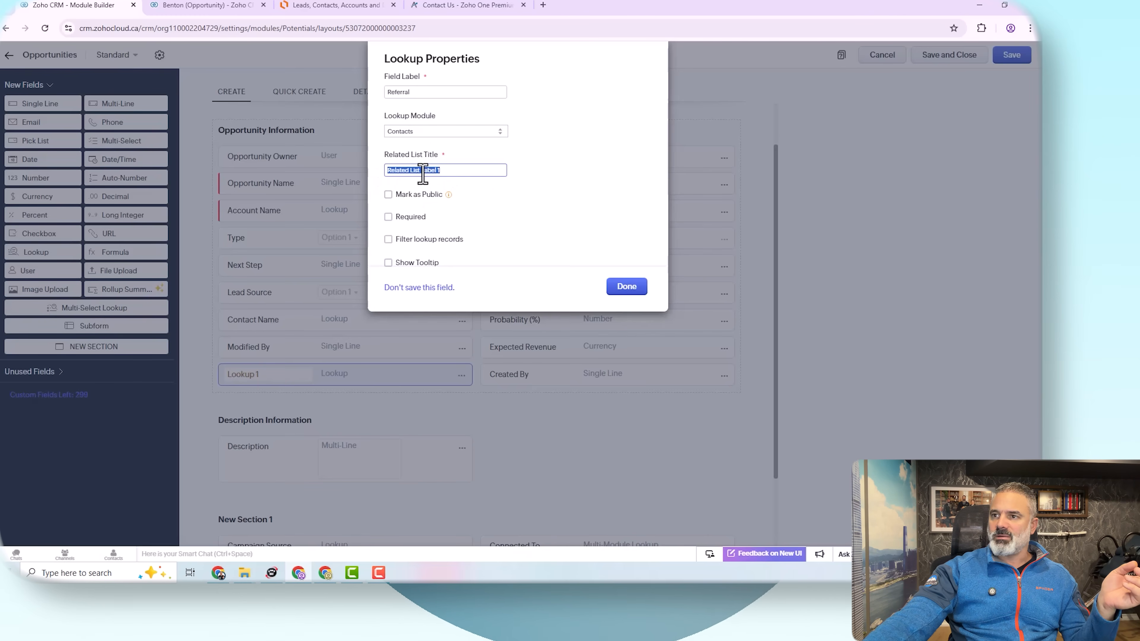
pyautogui.click(451, 171)
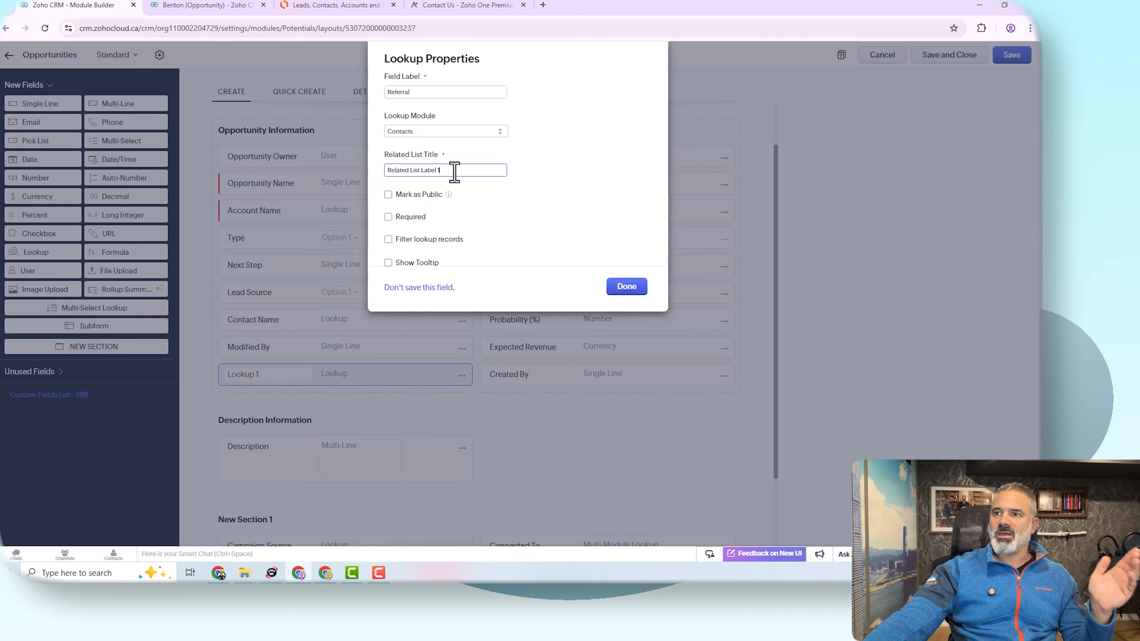
pyautogui.moveTo(455, 171); pyautogui.dragTo(351, 179)
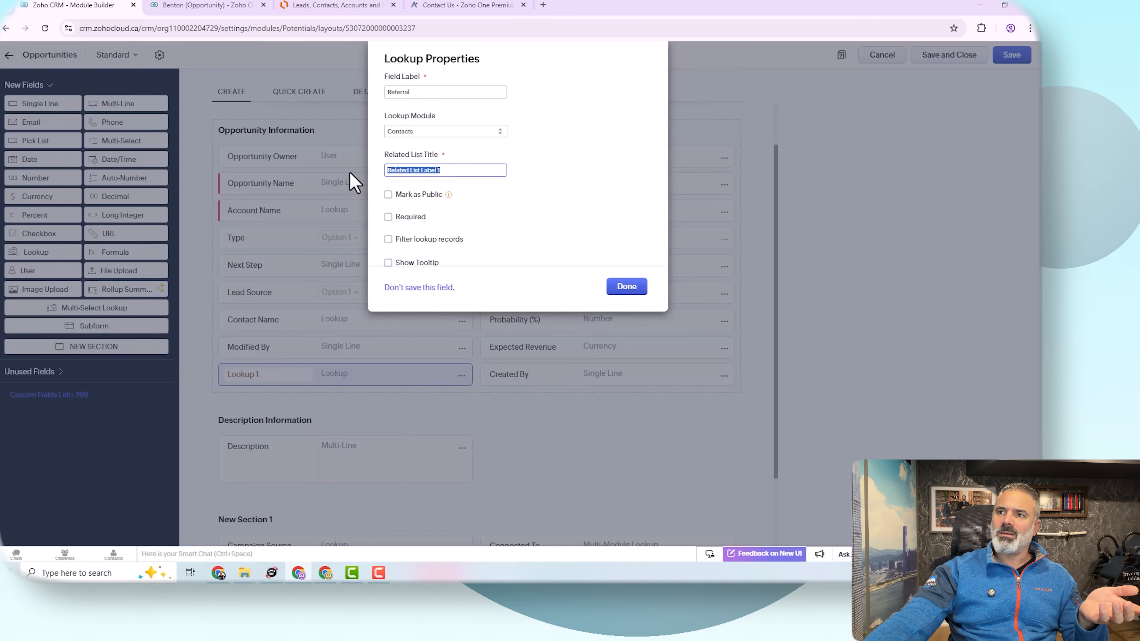
pyautogui.click(428, 172)
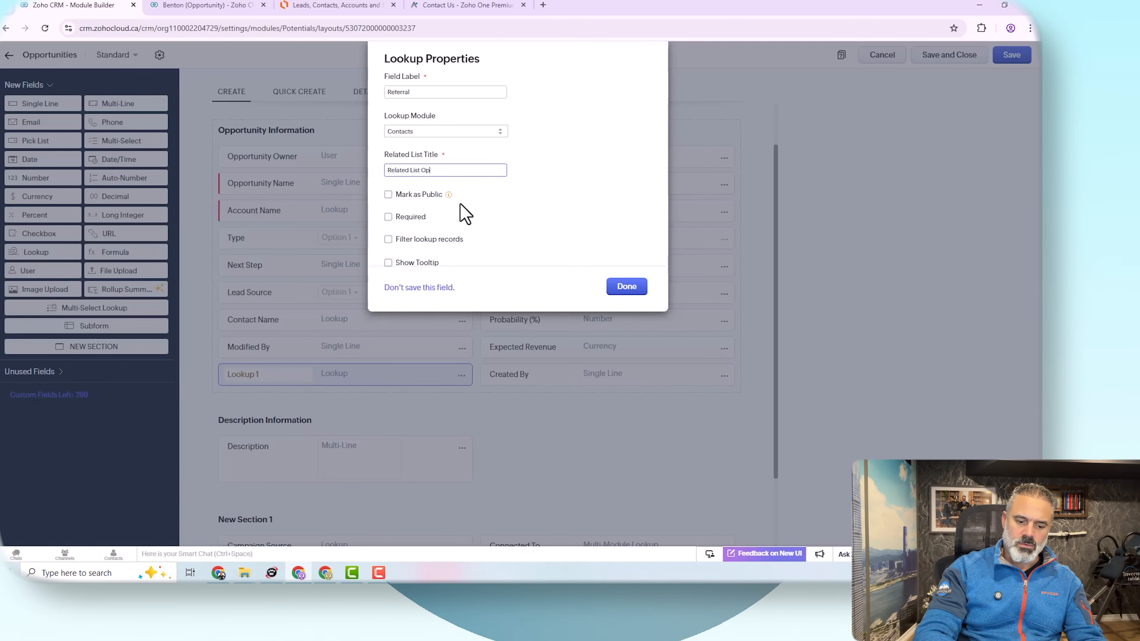
pyautogui.write('Opportunties')
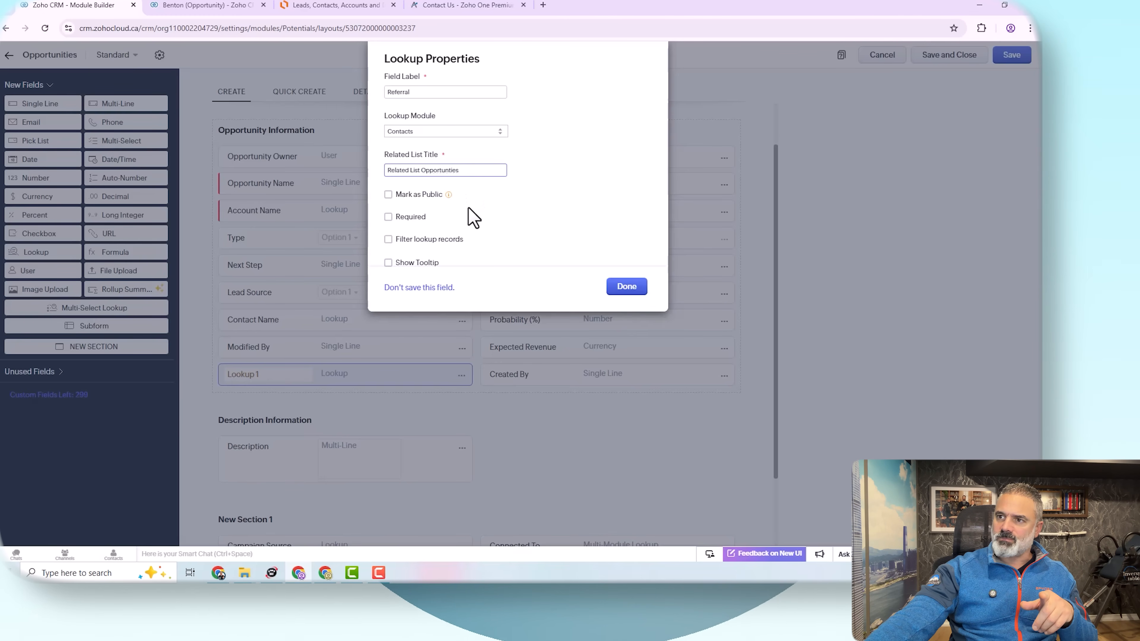
pyautogui.click(621, 291)
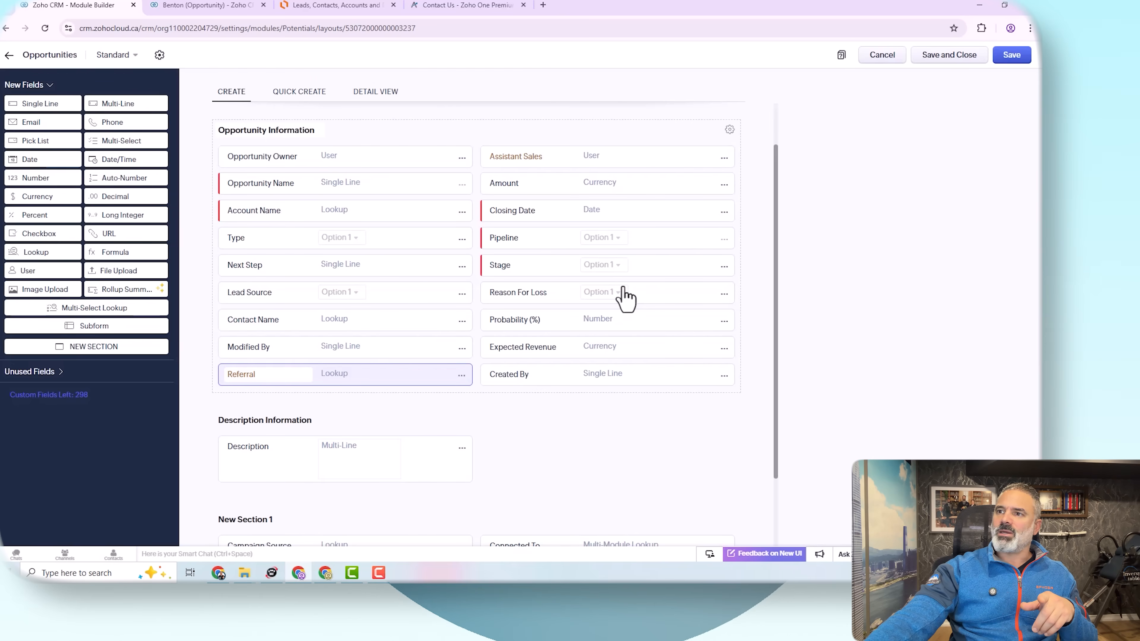
pyautogui.click(1014, 62)
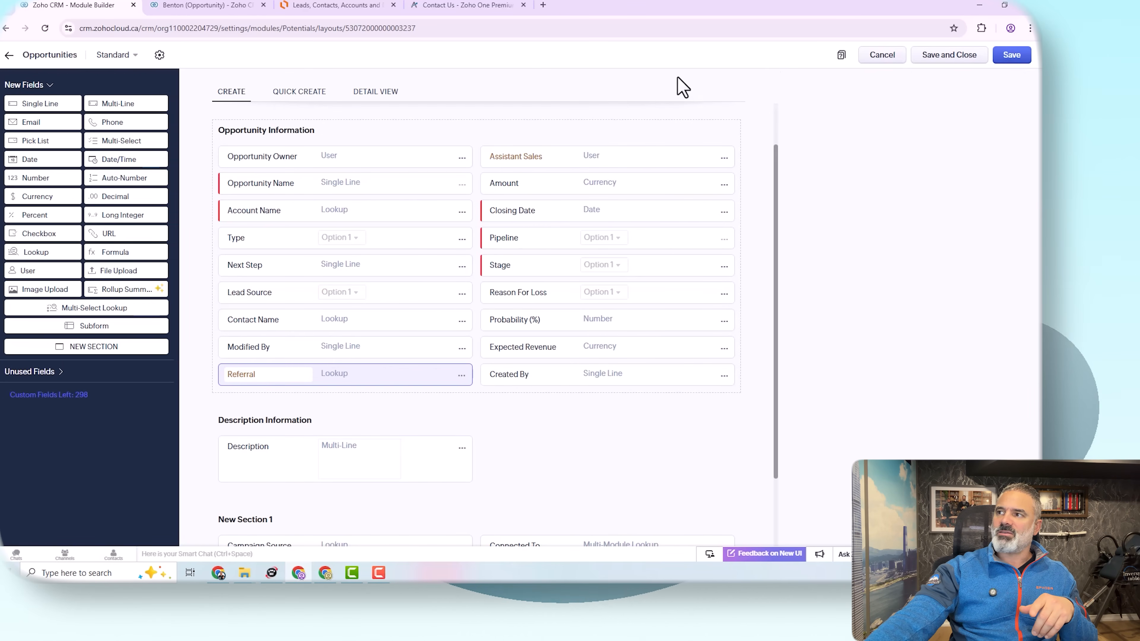
# - Reload the Benton opportunity, set its Referral field to the sample contact from Commercial Press, and save the field
pyautogui.click(197, 5)
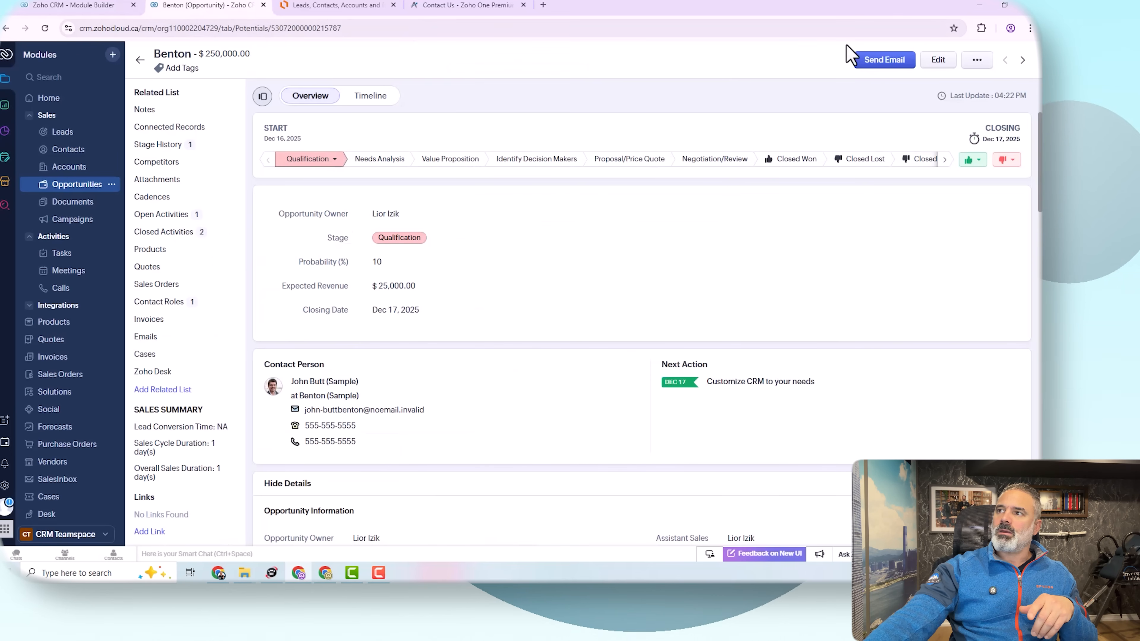
pyautogui.click(855, 28)
pyautogui.press('Return')
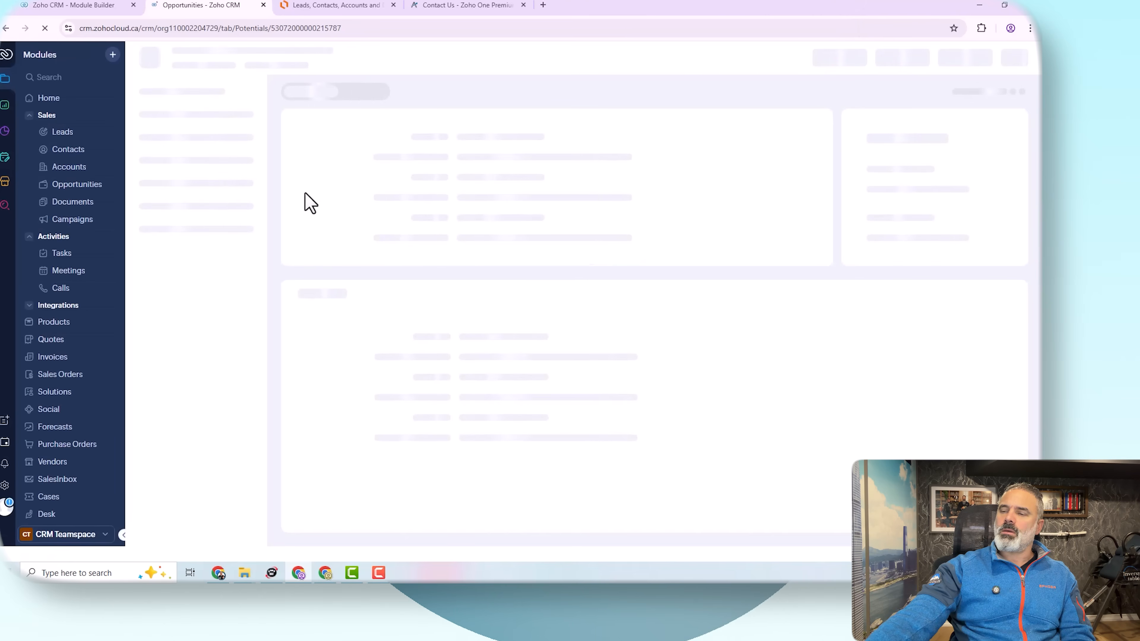
pyautogui.scroll(-3, 596, 423)
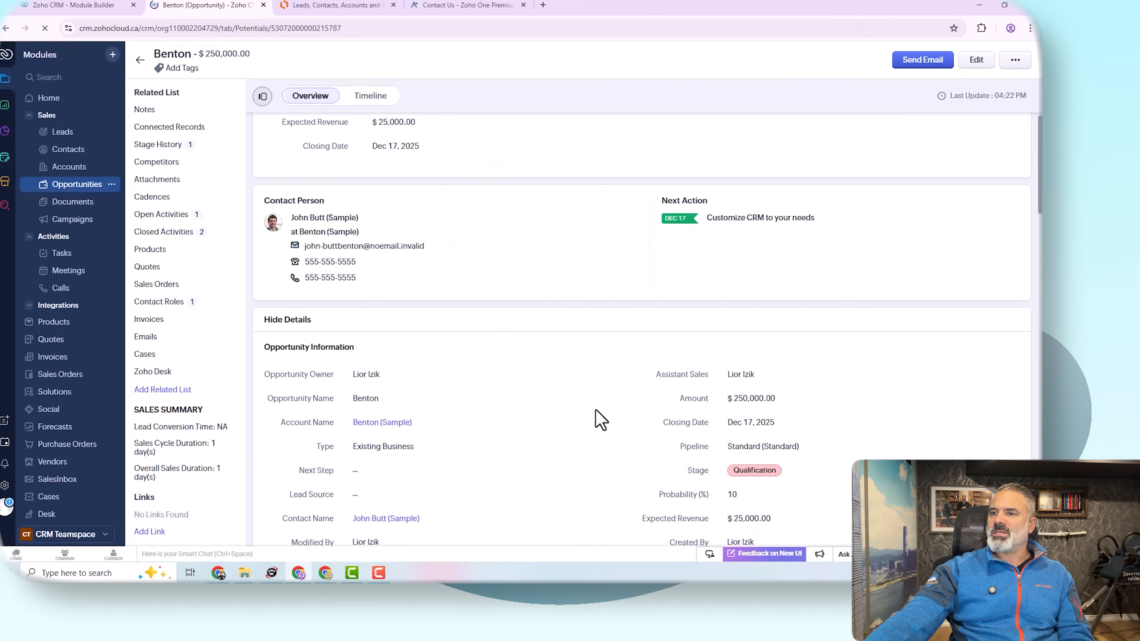
pyautogui.scroll(-5, 517, 377)
pyautogui.scroll(1, 341, 397)
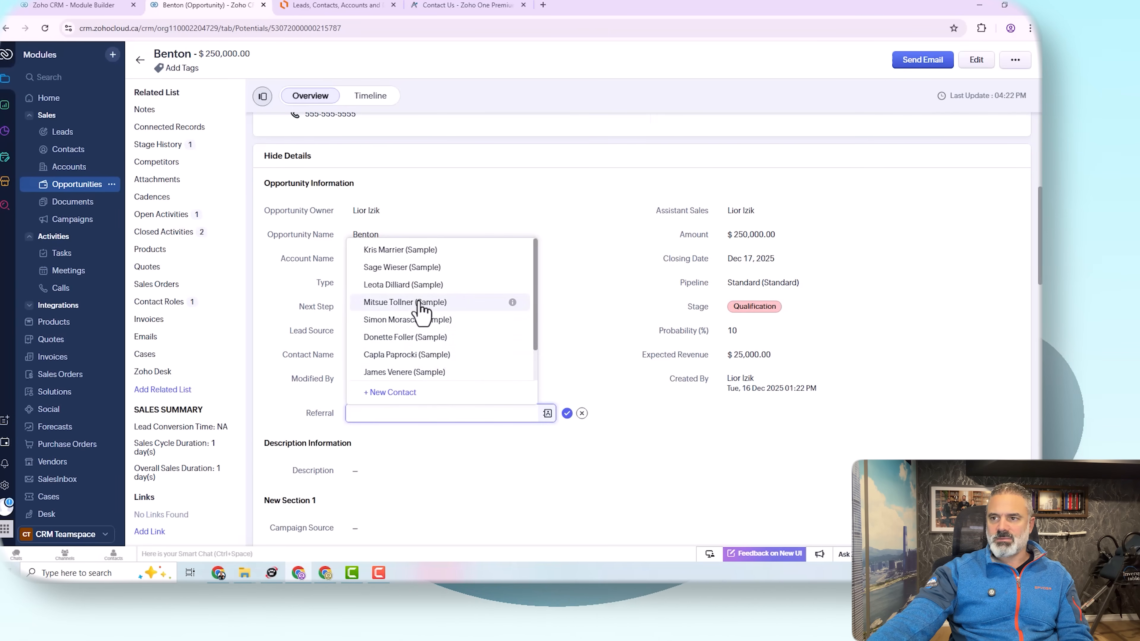
pyautogui.click(407, 285)
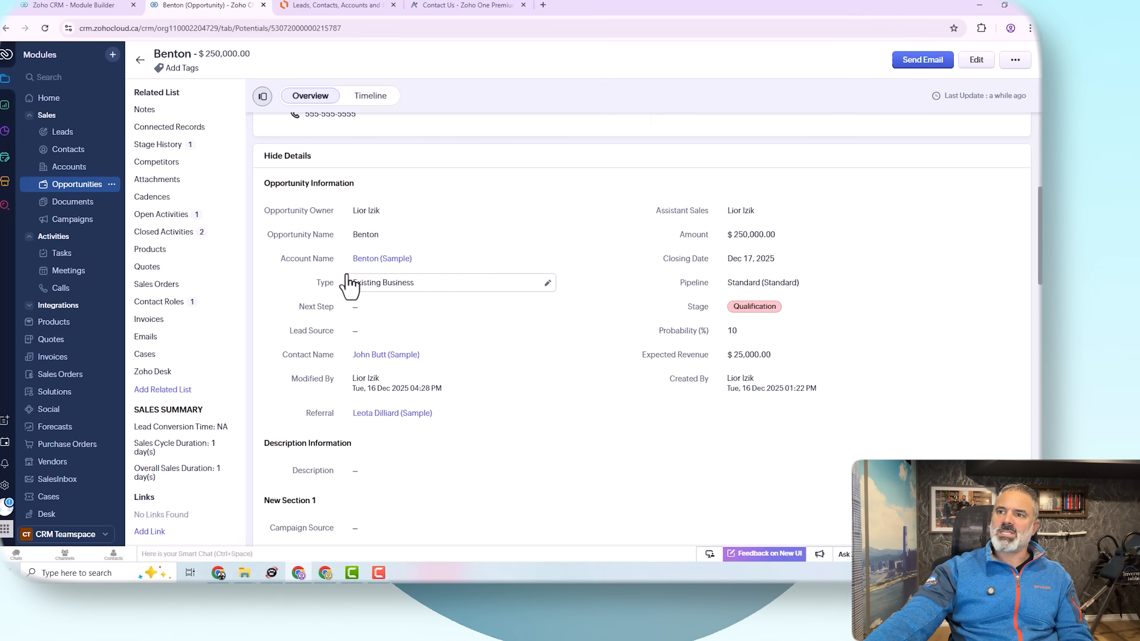
# - Open the referral contact from the Benton opportunity, view its Related List Opportunties, and return to Benton through that list
pyautogui.moveTo(400, 422)
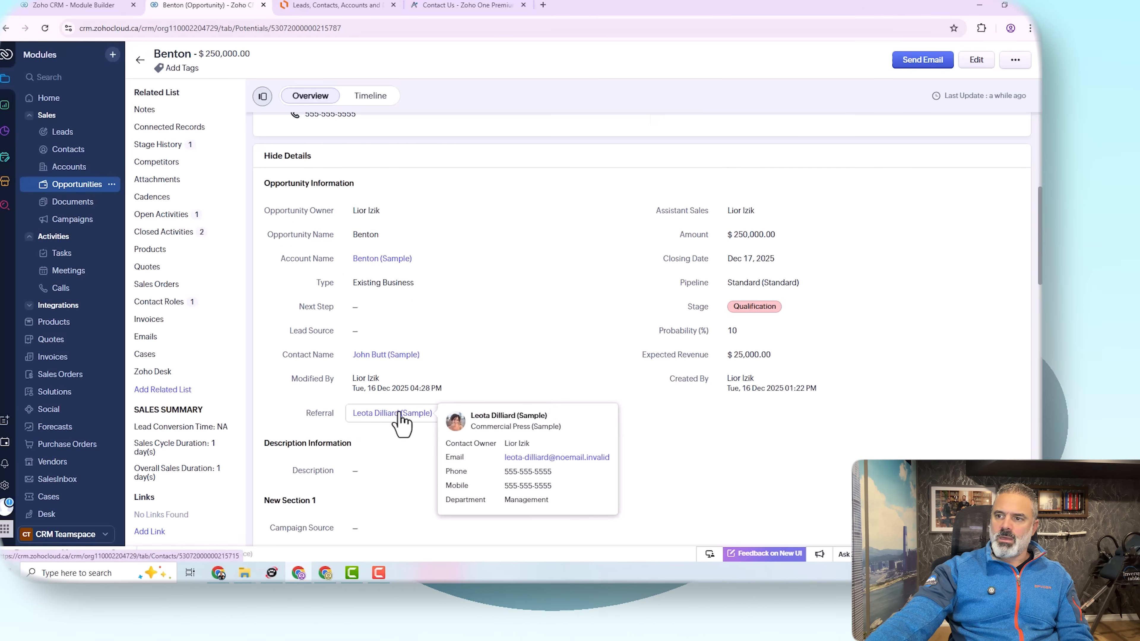
pyautogui.click(400, 422)
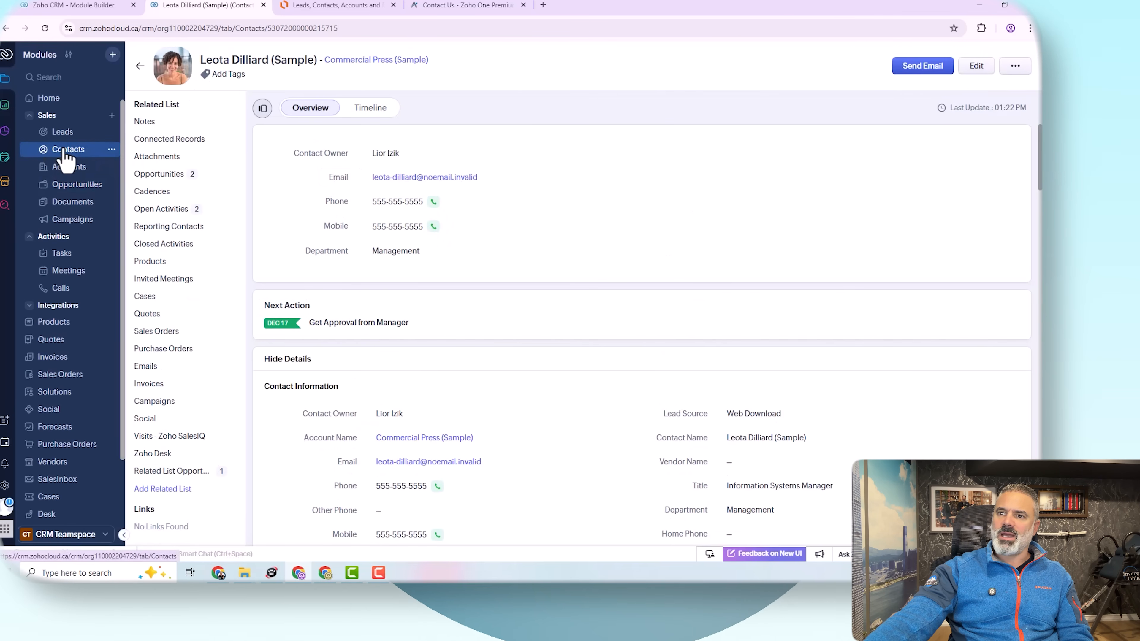
pyautogui.scroll(-1, 158, 352)
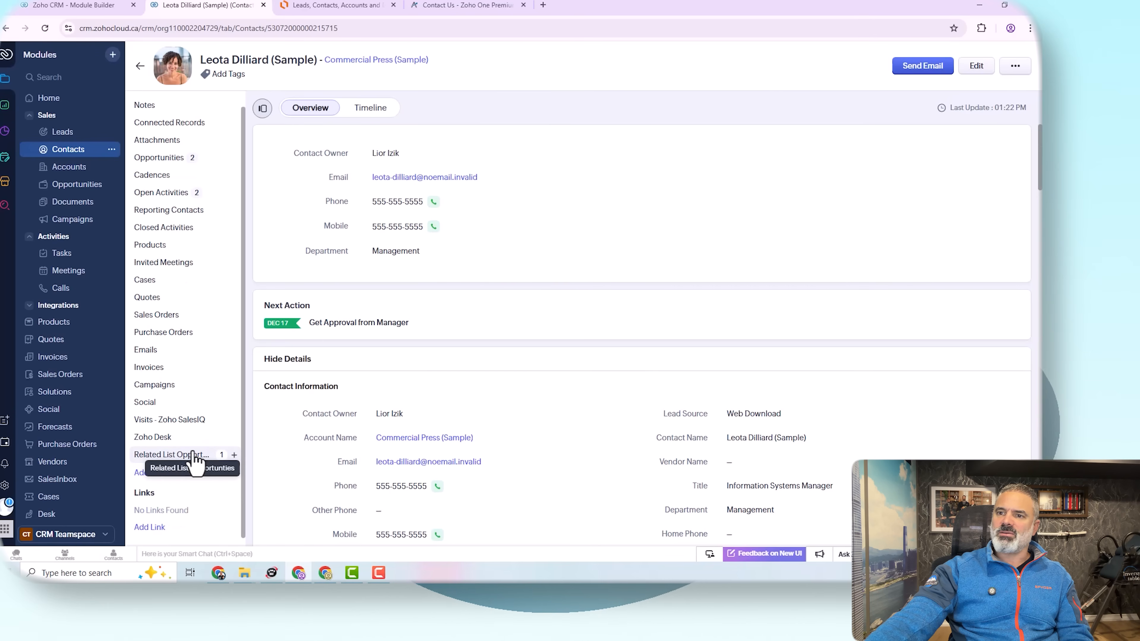
pyautogui.click(185, 466)
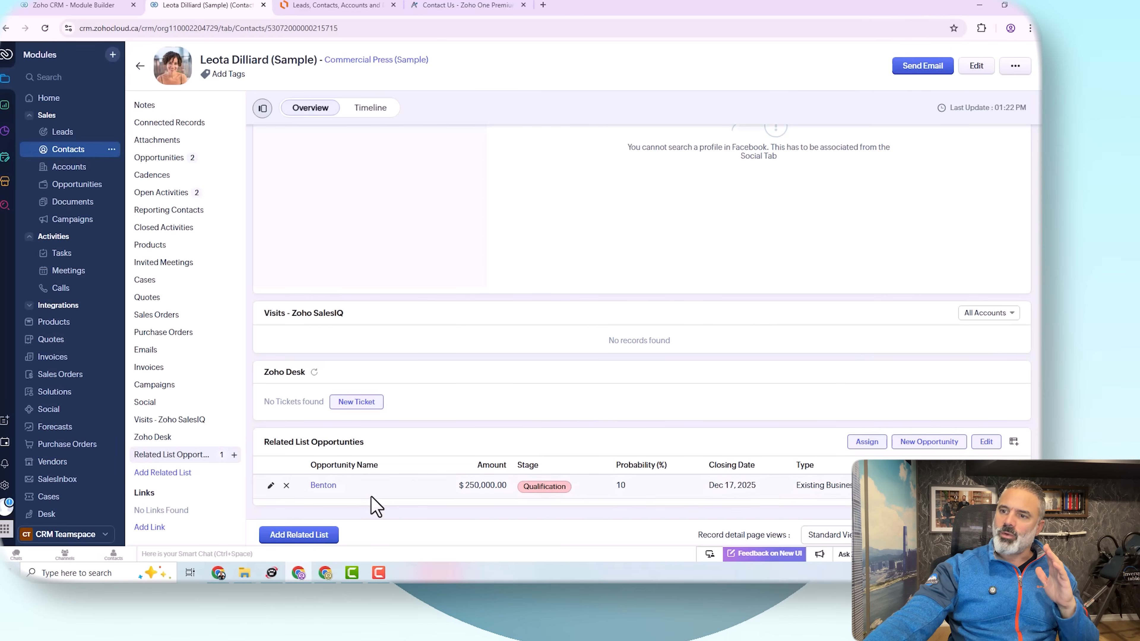
pyautogui.click(323, 485)
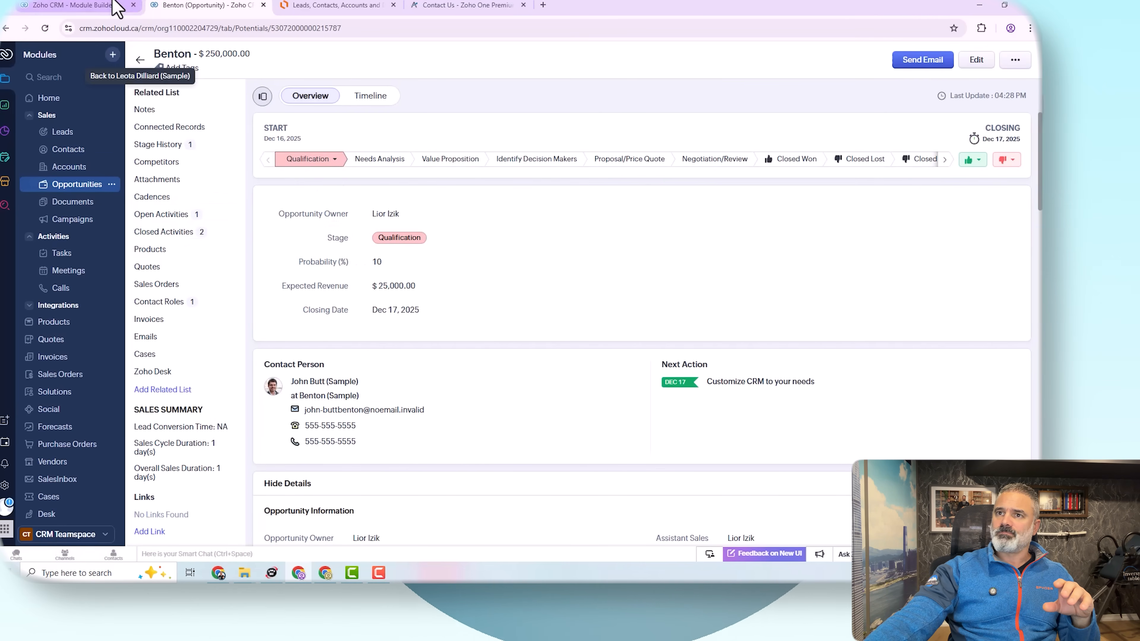
# - Add a standard subform named Payments below Description Information in the Opportunities layout
pyautogui.click(110, 7)
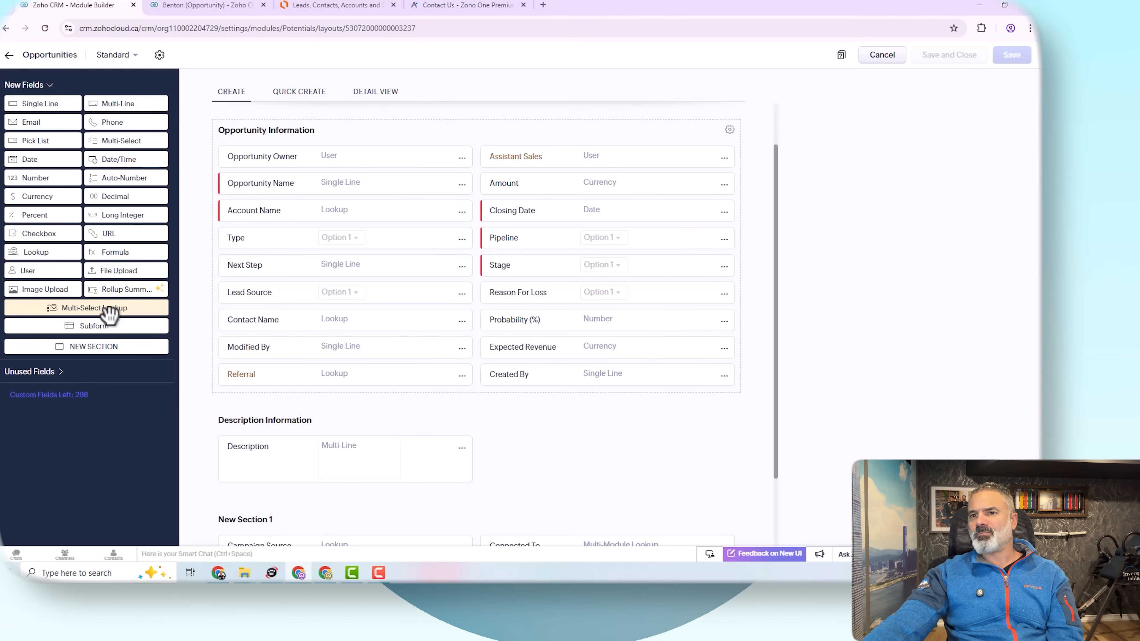
pyautogui.moveTo(110, 332); pyautogui.dragTo(486, 373)
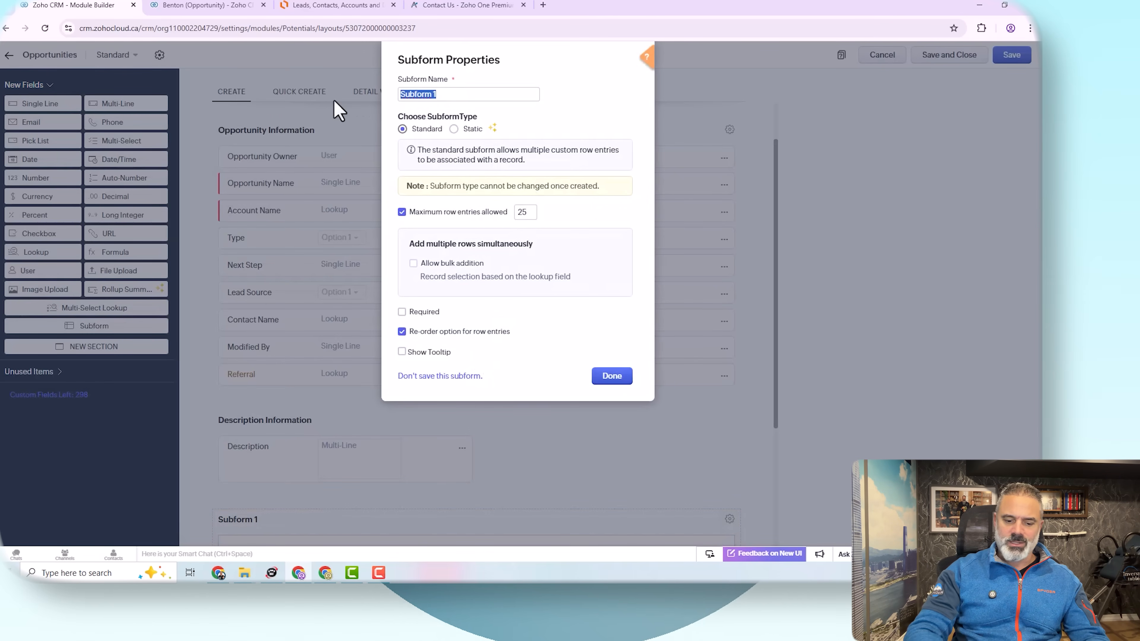
pyautogui.write('Payments')
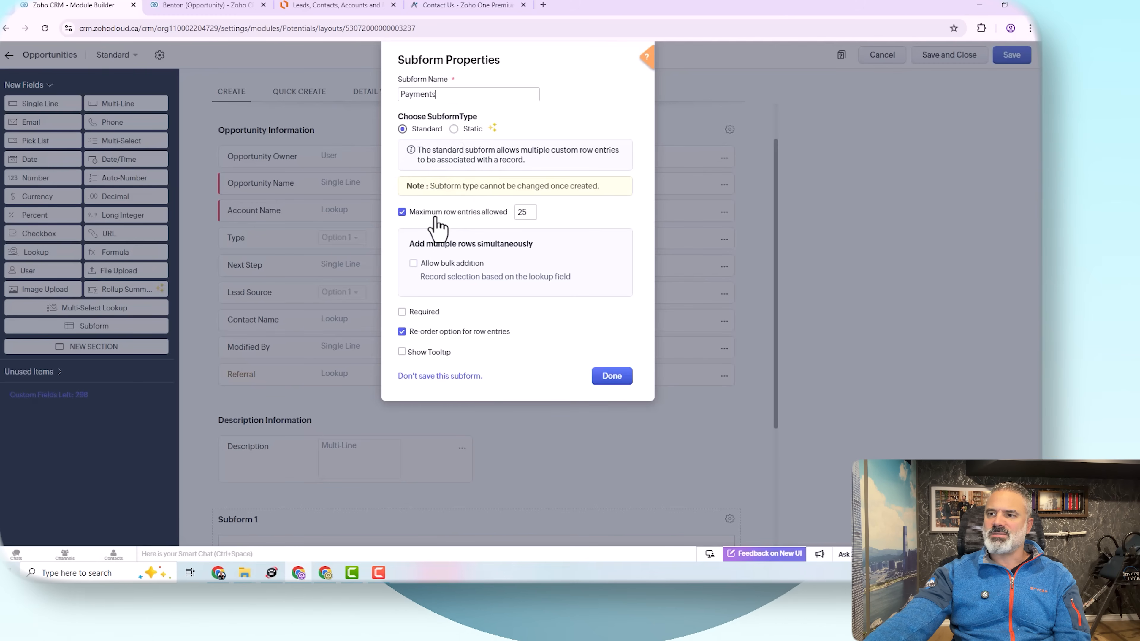
pyautogui.click(612, 378)
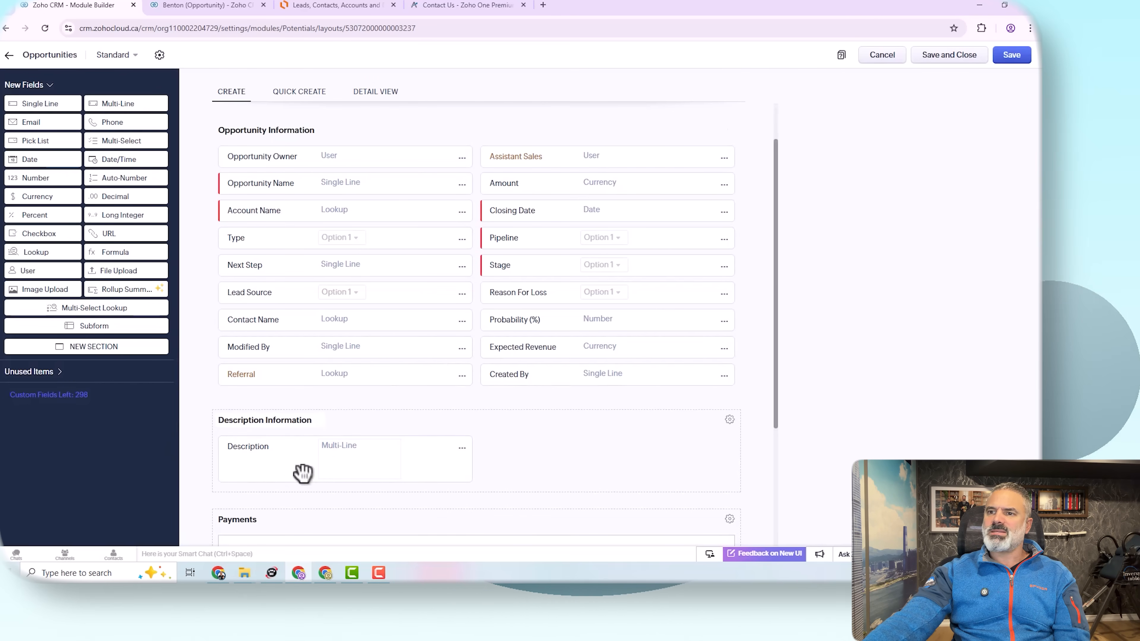
# - Add a single-line field named Milestone to the Payments subform
pyautogui.scroll(-3, 282, 445)
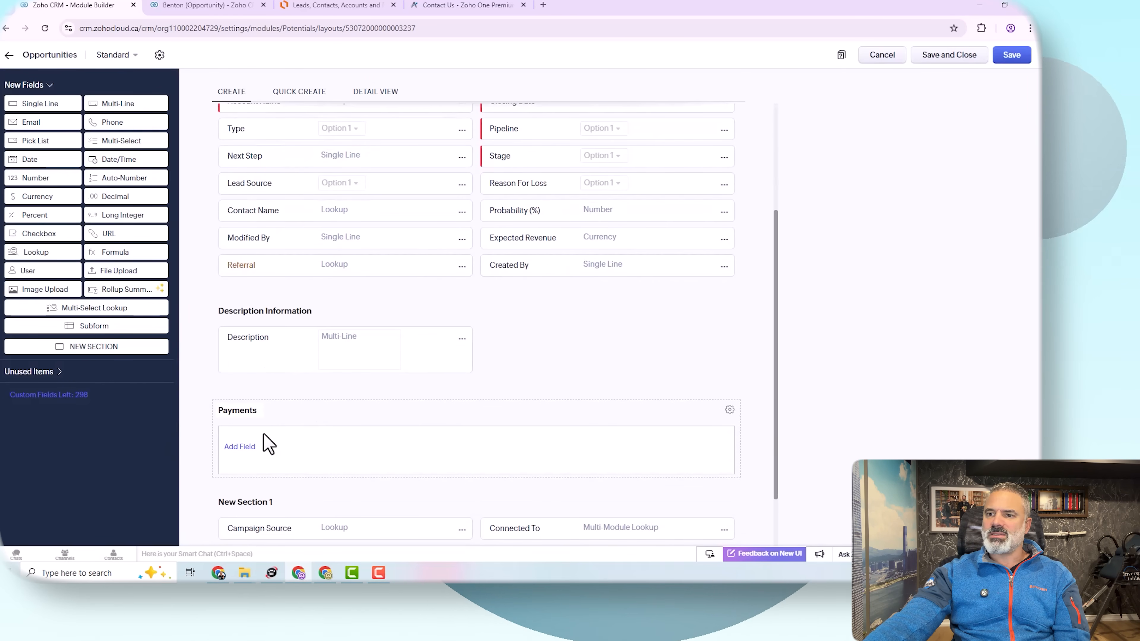
pyautogui.click(245, 448)
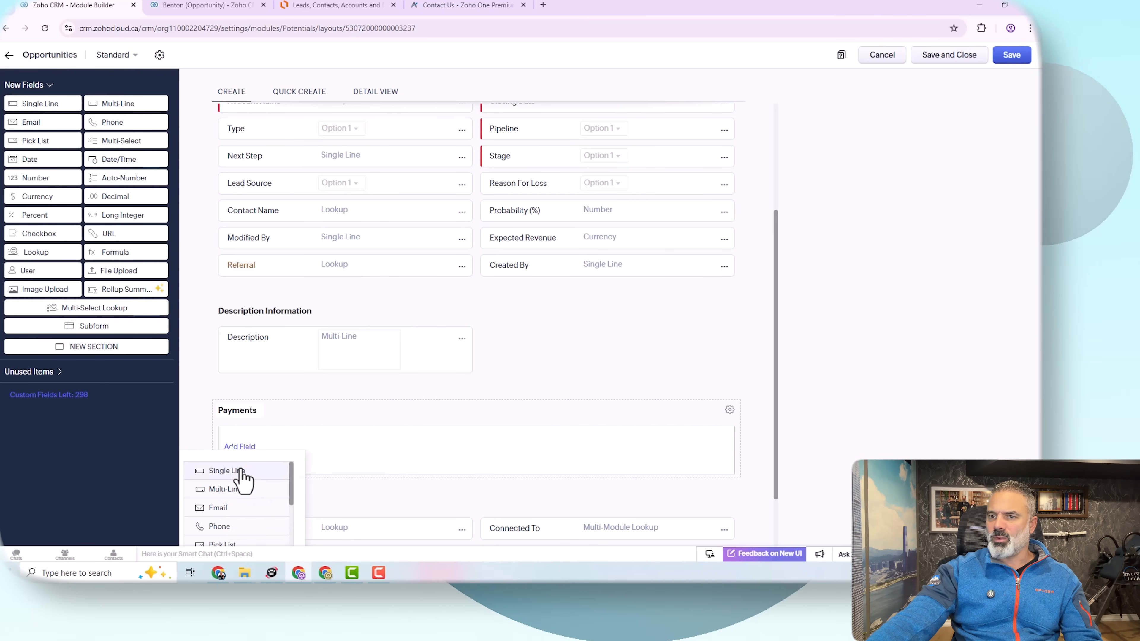
pyautogui.click(242, 471)
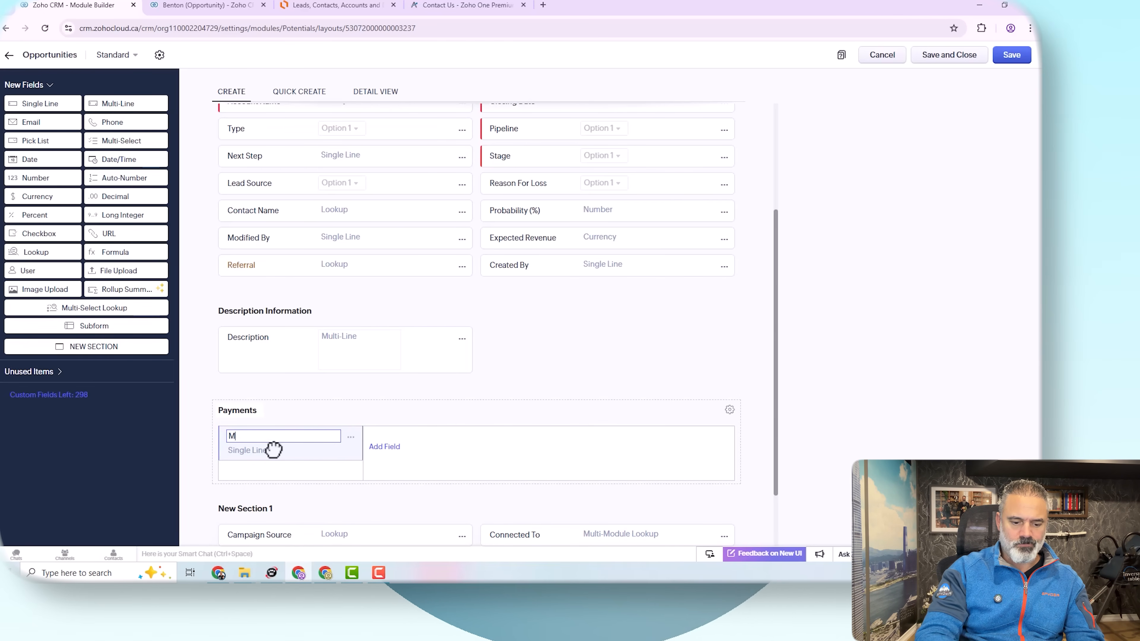
pyautogui.write('Milestone')
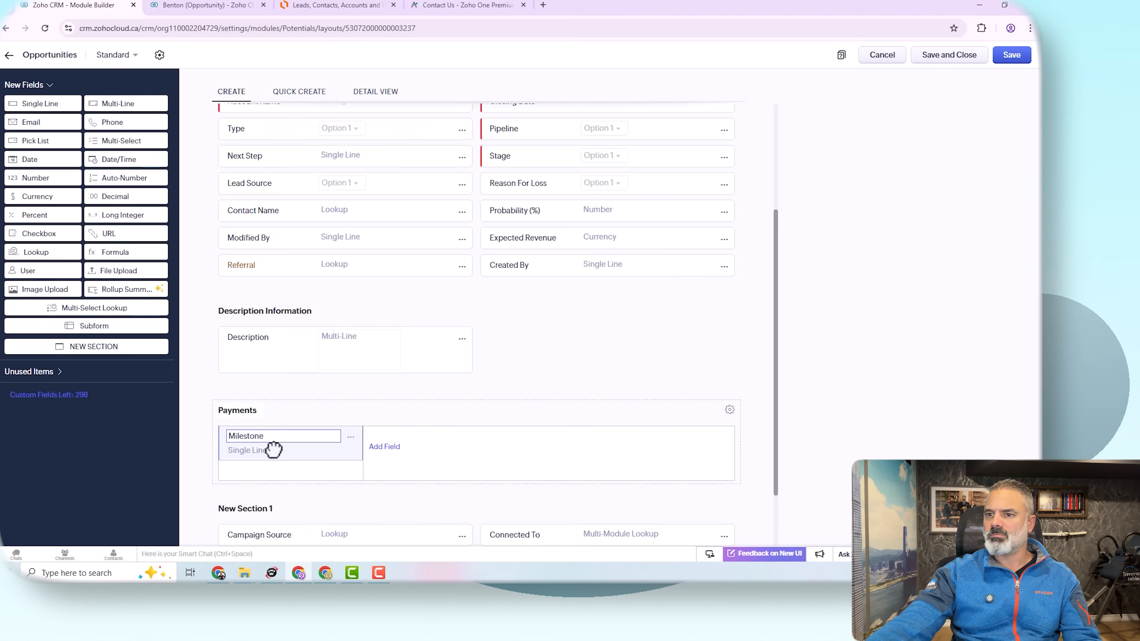
# - Add a currency field named Amount to the Payments subform, next to Milestone
pyautogui.click(374, 448)
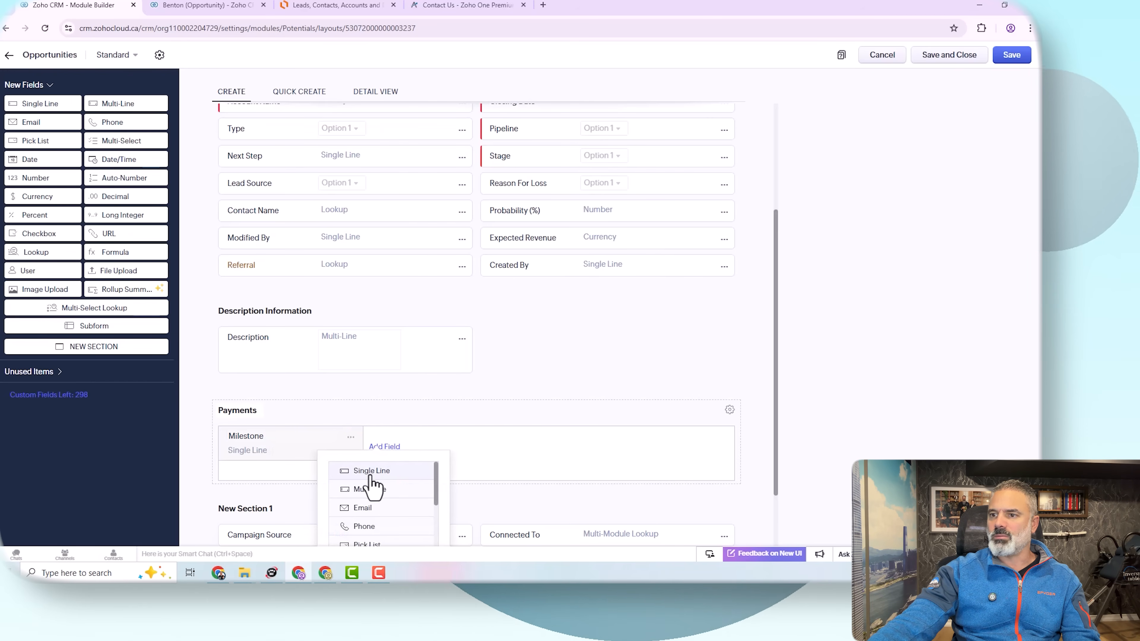
pyautogui.scroll(-2, 389, 516)
pyautogui.scroll(-2, 391, 518)
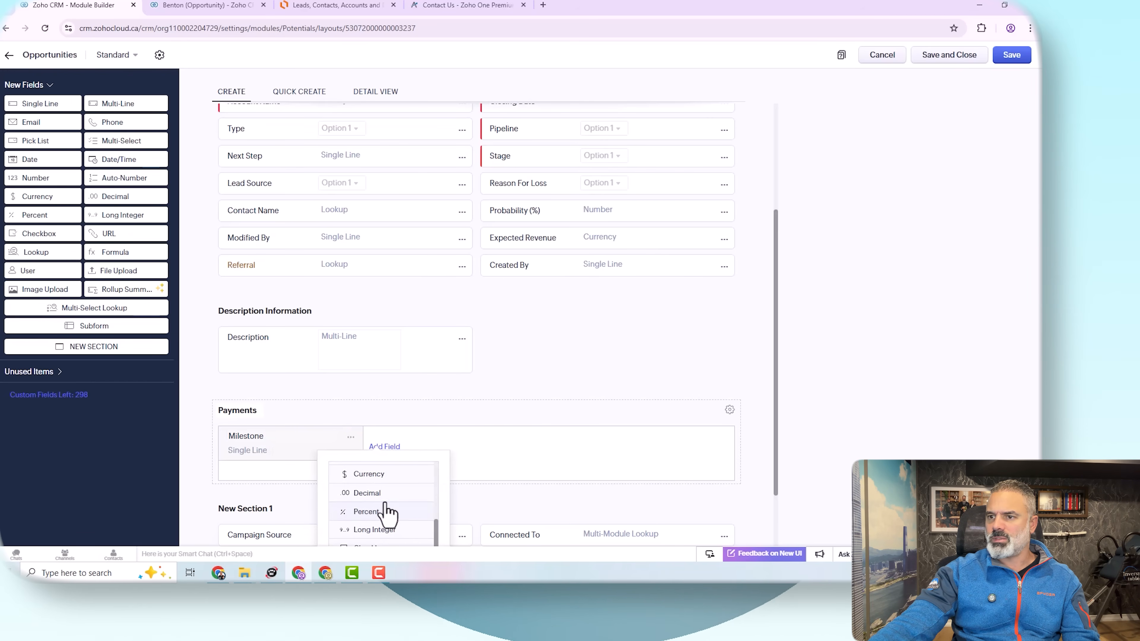
pyautogui.click(370, 475)
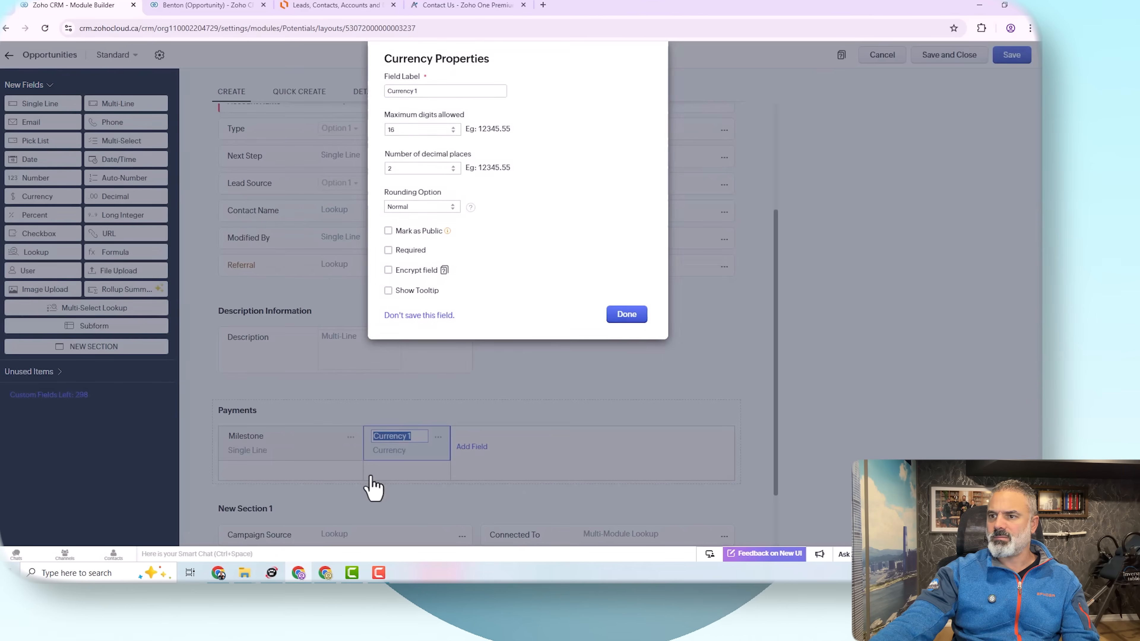
pyautogui.write('Amount')
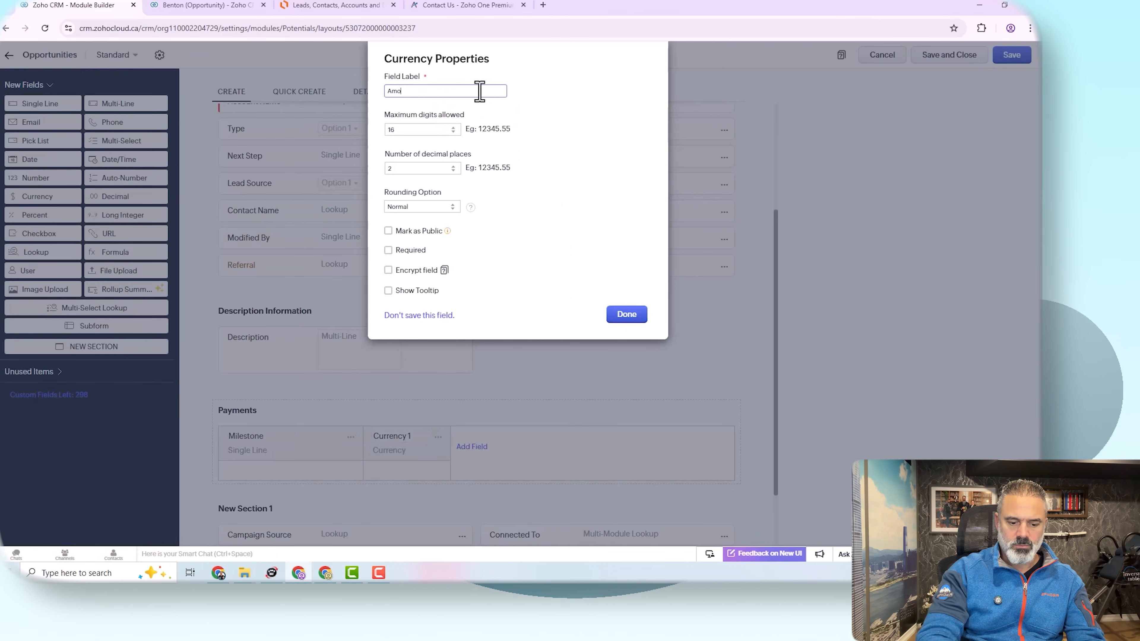
pyautogui.click(638, 314)
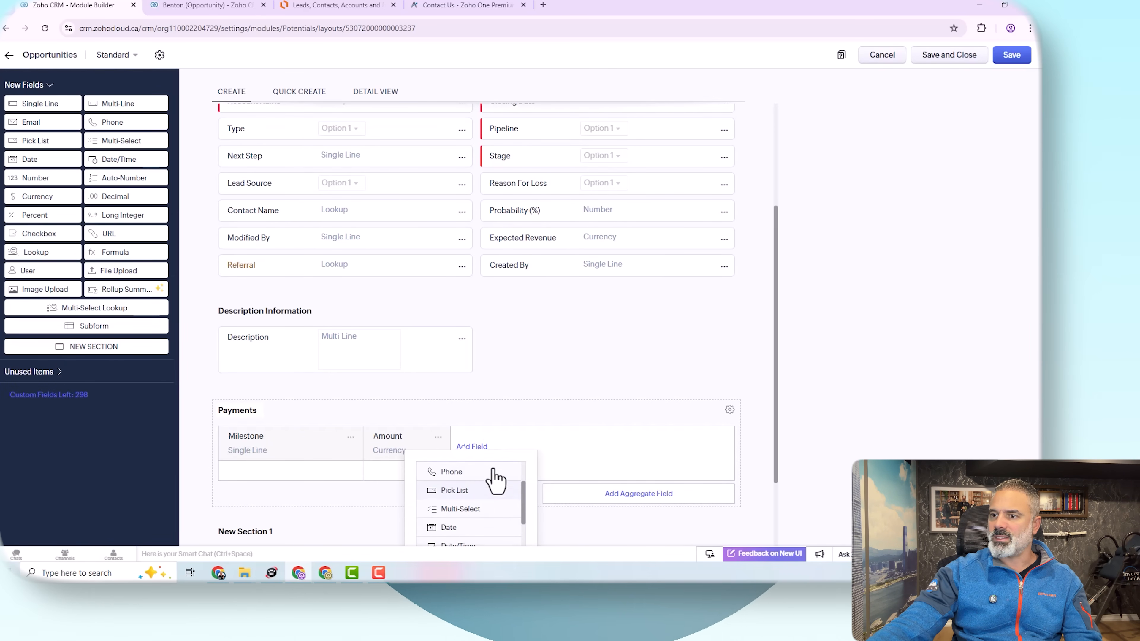
# - Add a Status pick list with the options New and Paid to the Payments subform, and save the layout
pyautogui.click(489, 490)
pyautogui.write('Status')
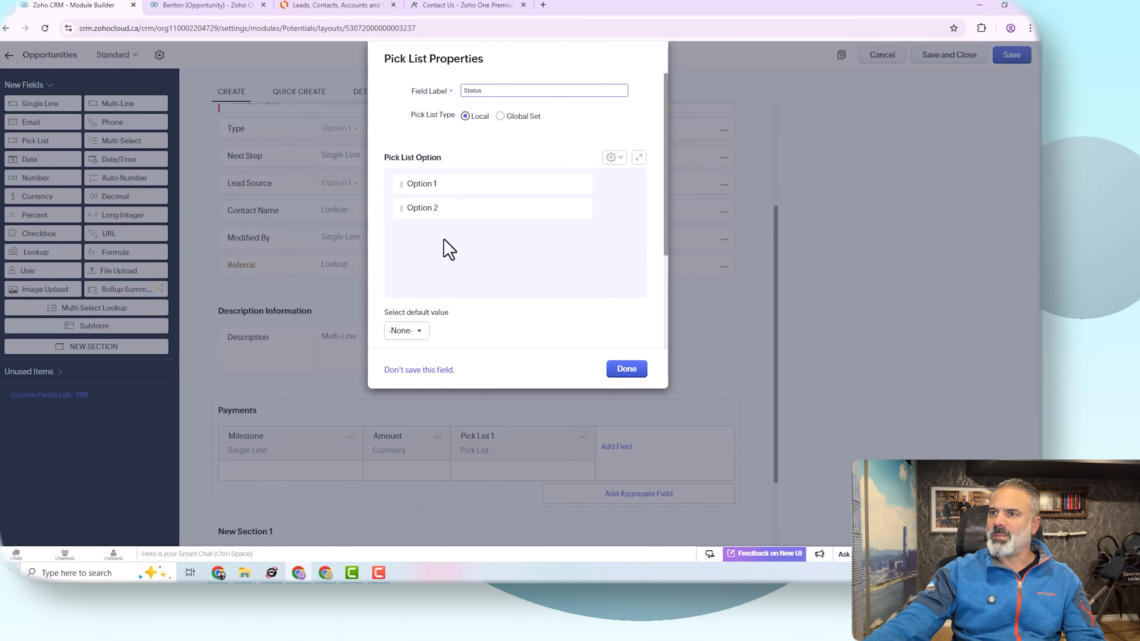
pyautogui.click(438, 185)
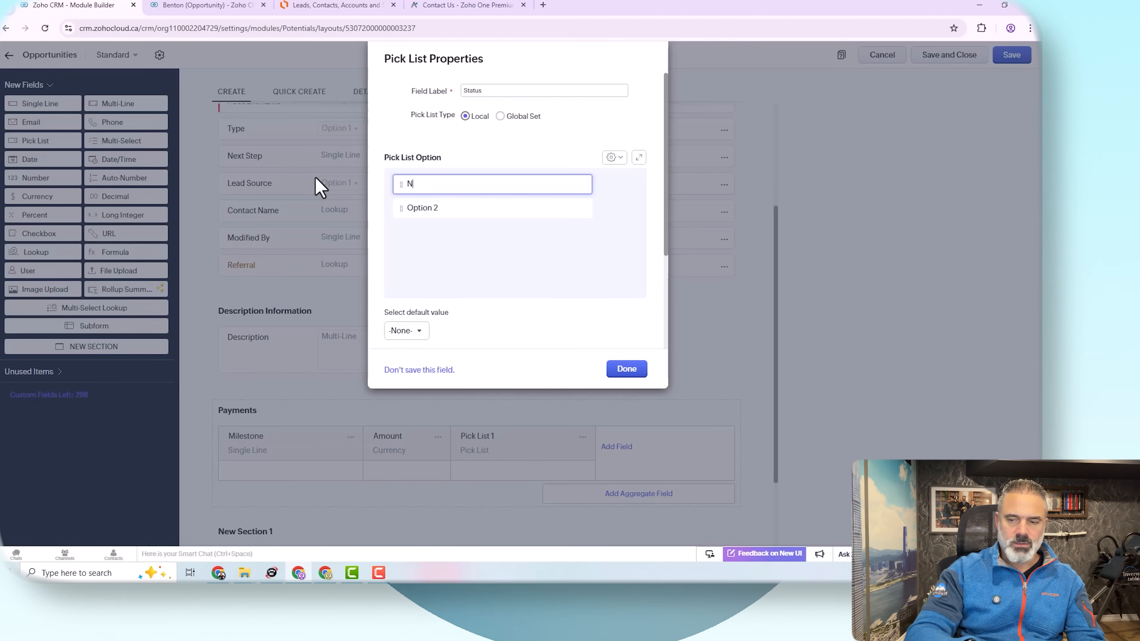
pyautogui.press('Tab')
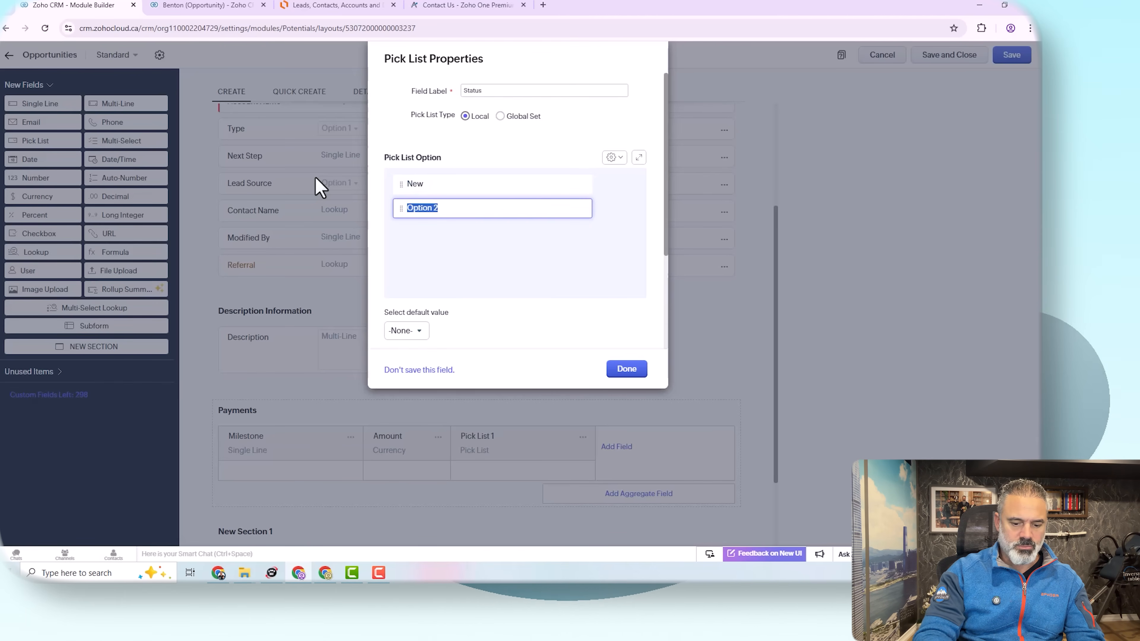
pyautogui.write('Paid')
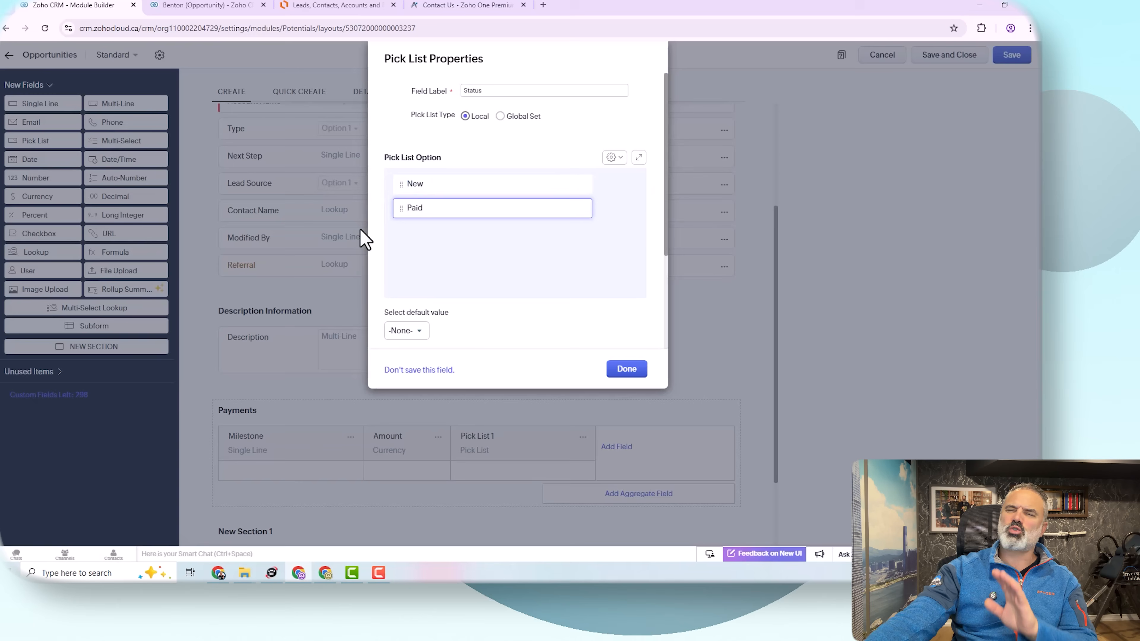
pyautogui.click(630, 370)
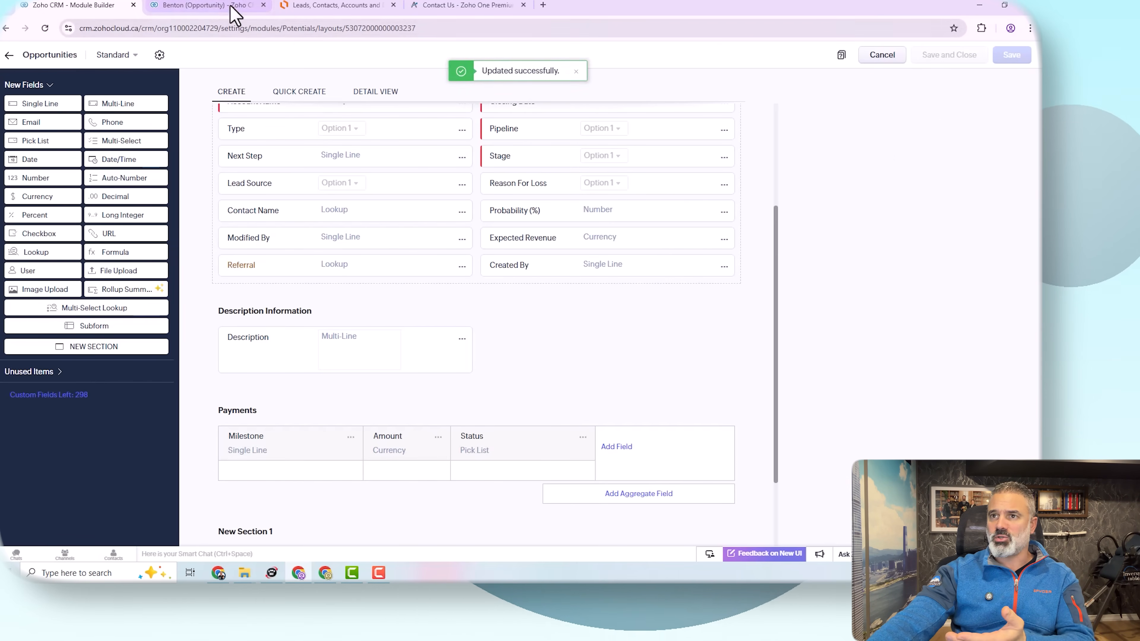
# - Switch to the Benton opportunity record and reload it with the updated layout
pyautogui.click(198, 10)
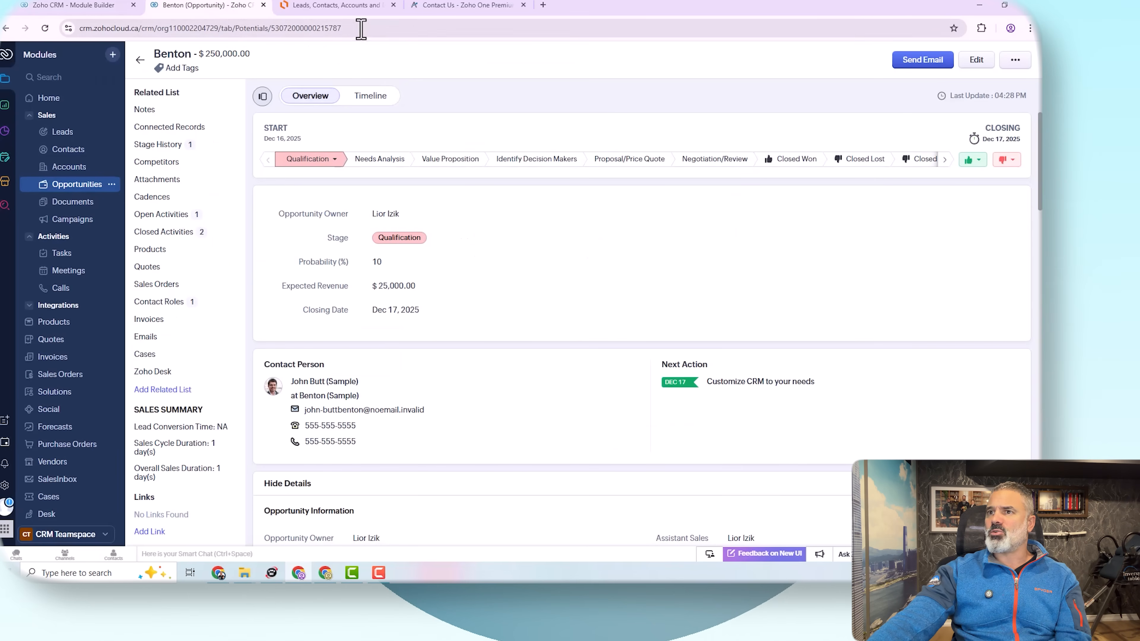
pyautogui.click(656, 28)
pyautogui.press('Return')
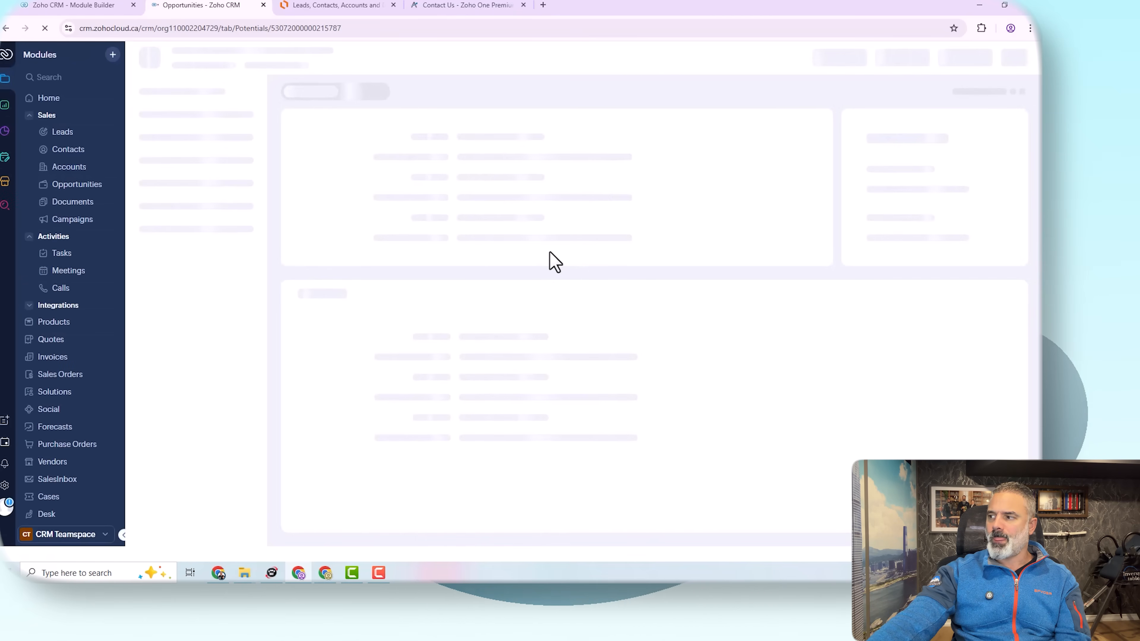
# - Add a Payments row to the Benton opportunity with milestone Deposit, amount 1500 and status New, and save it
pyautogui.scroll(-2, 642, 359)
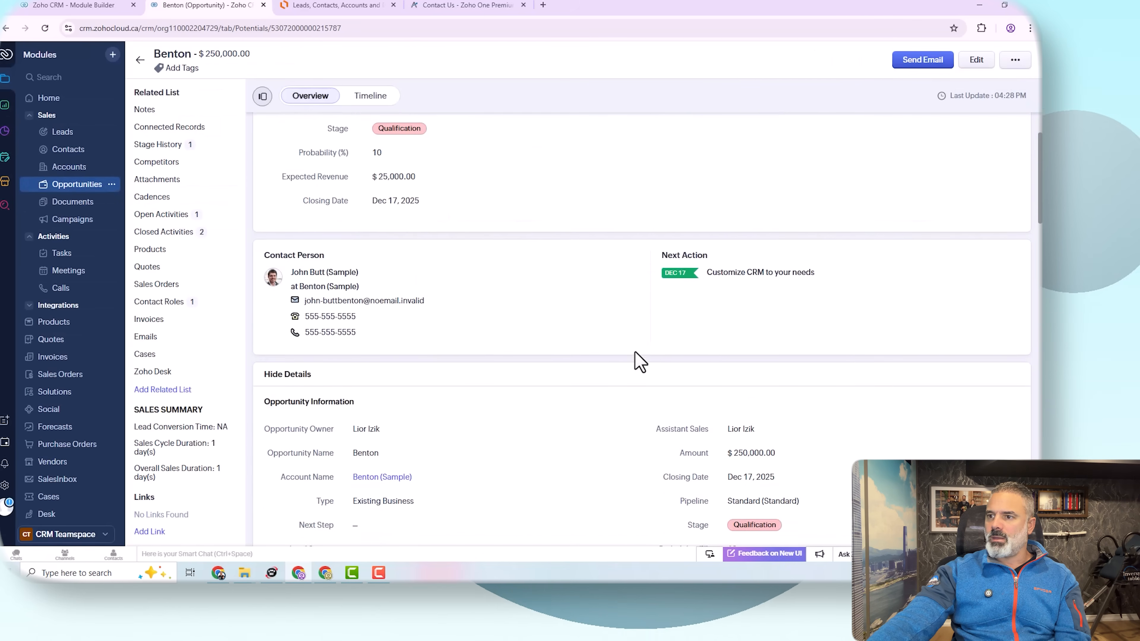
pyautogui.scroll(-10, 640, 362)
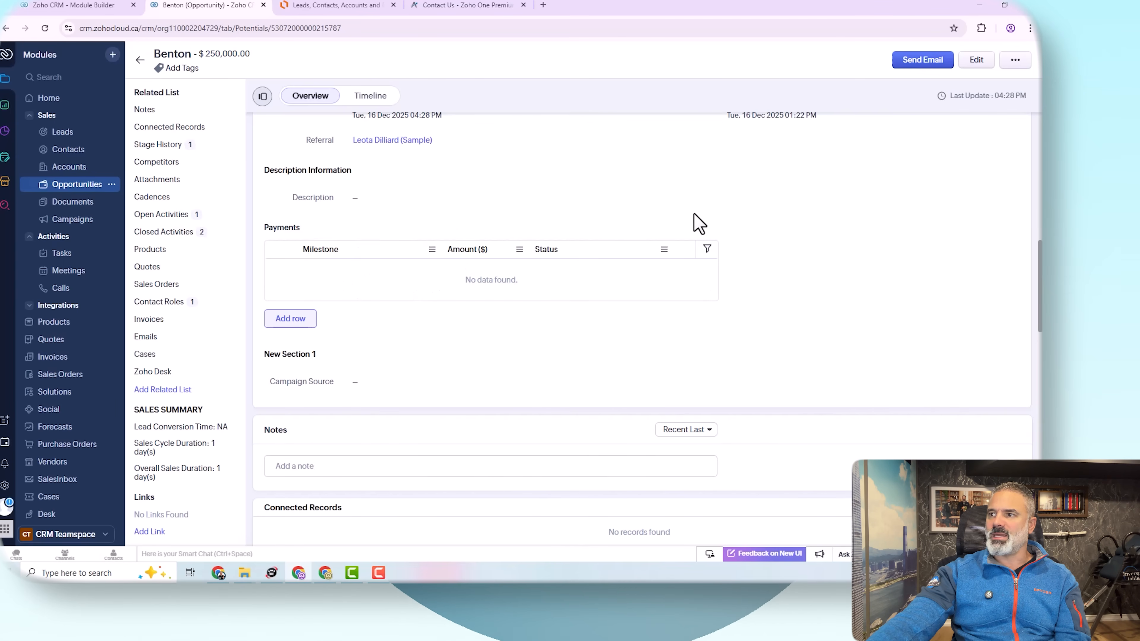
pyautogui.click(312, 320)
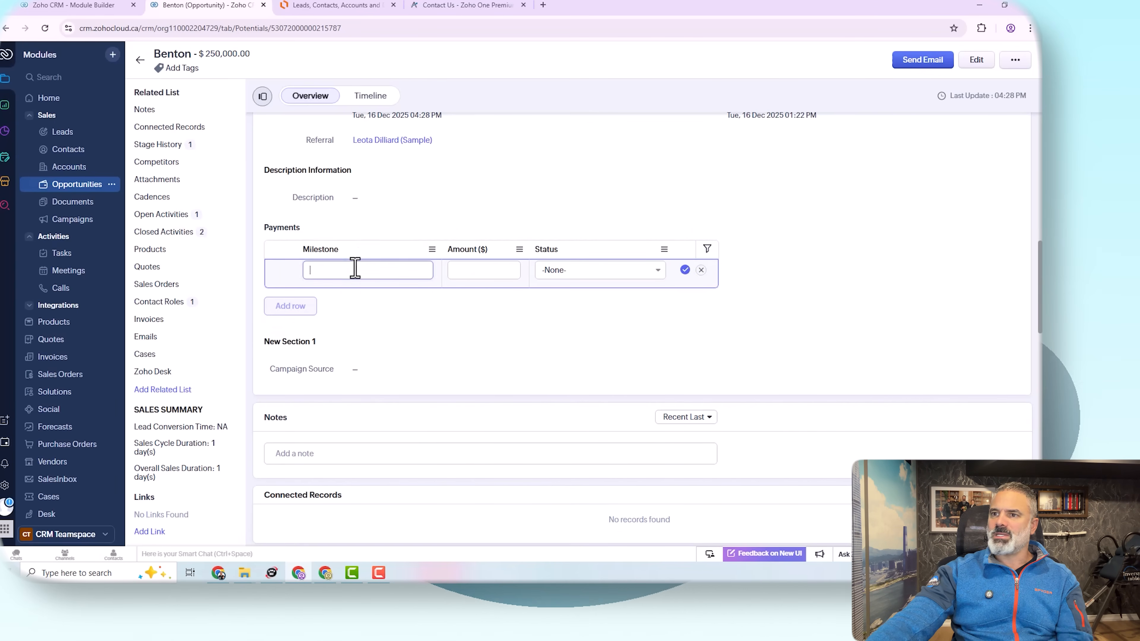
pyautogui.write('De')
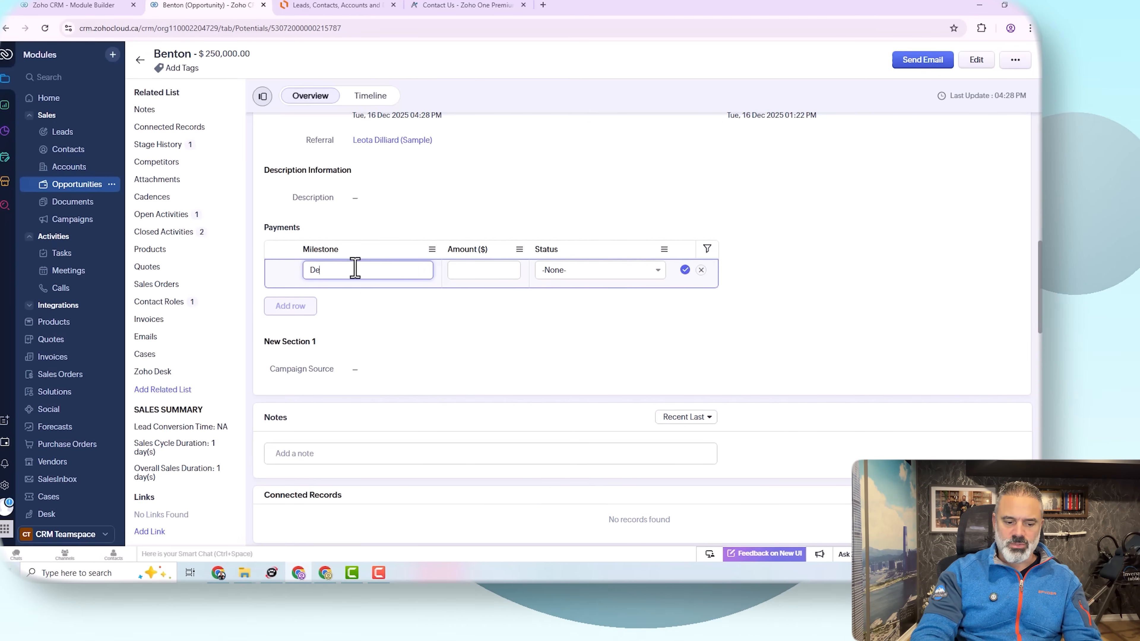
pyautogui.write('posit')
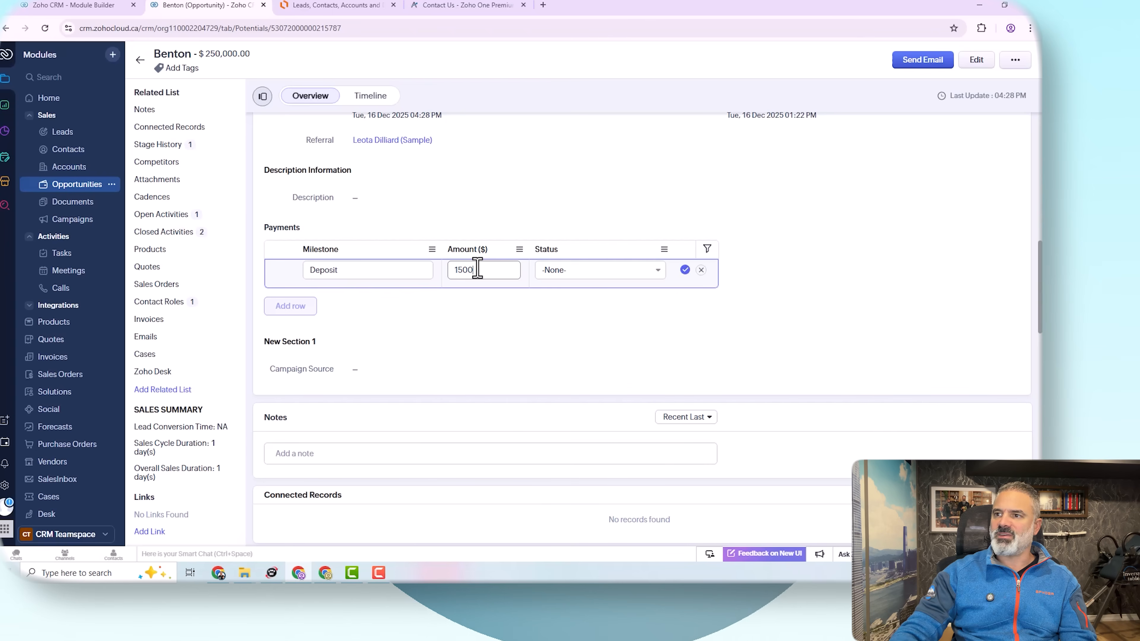
pyautogui.click(555, 272)
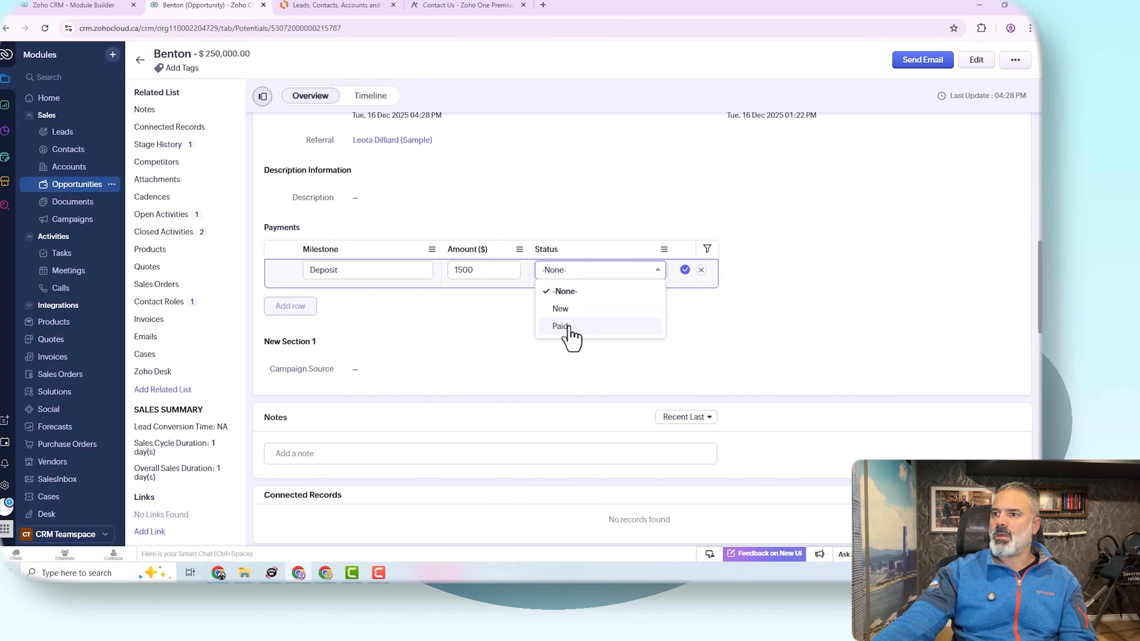
pyautogui.click(574, 309)
pyautogui.click(685, 269)
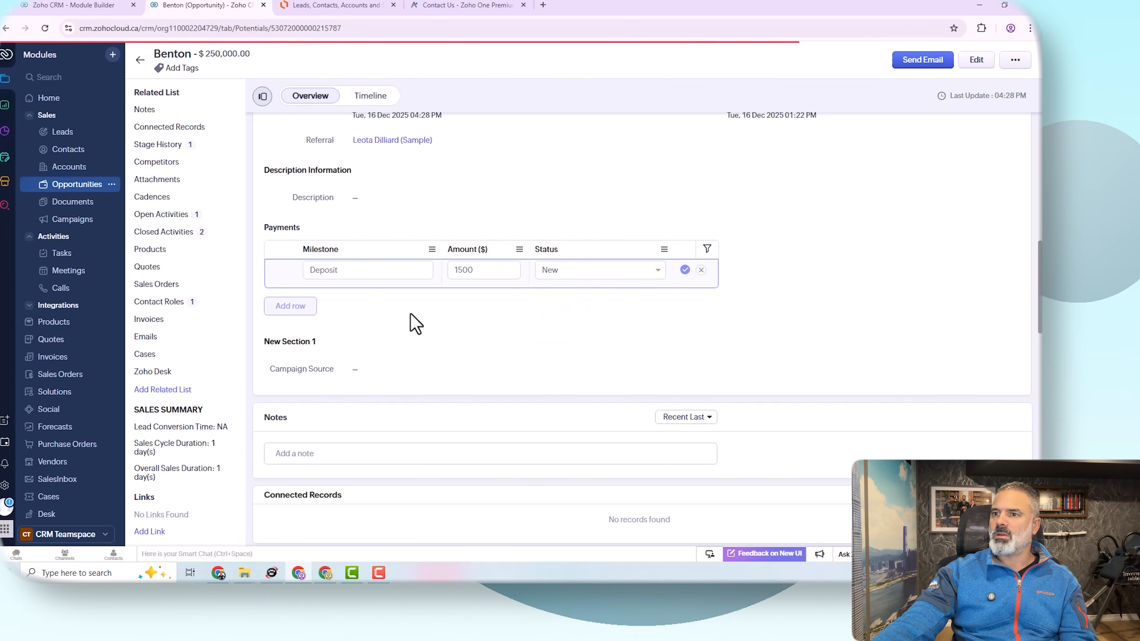
# - Add a second Payments row with milestone Final, amount 1500 and status New, and save it
pyautogui.click(294, 307)
pyautogui.click(335, 293)
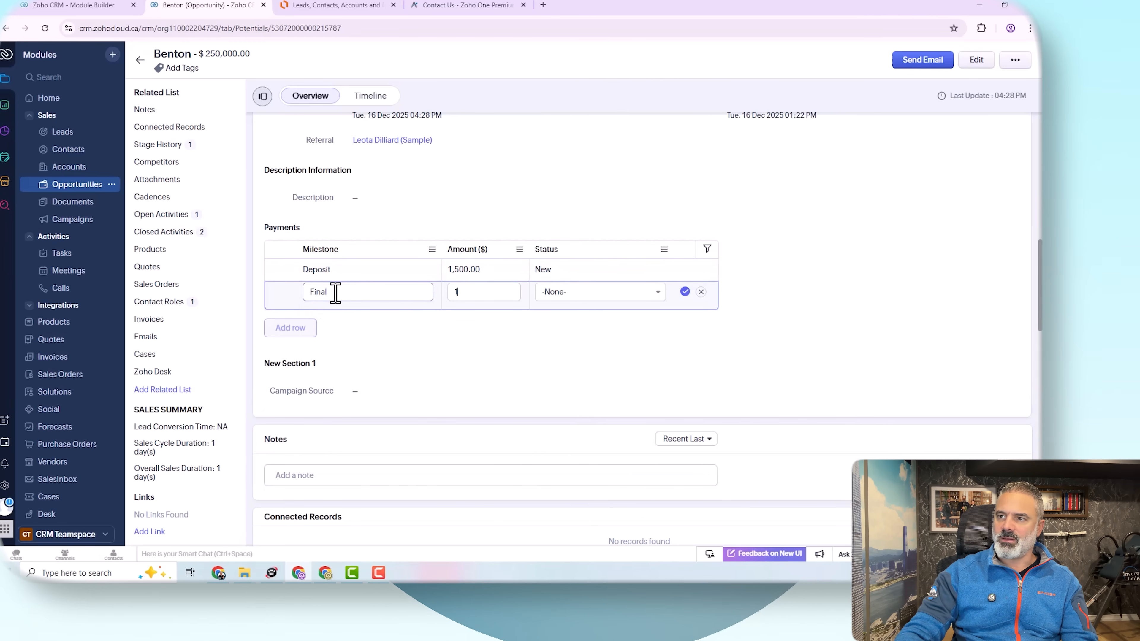
pyautogui.click(559, 292)
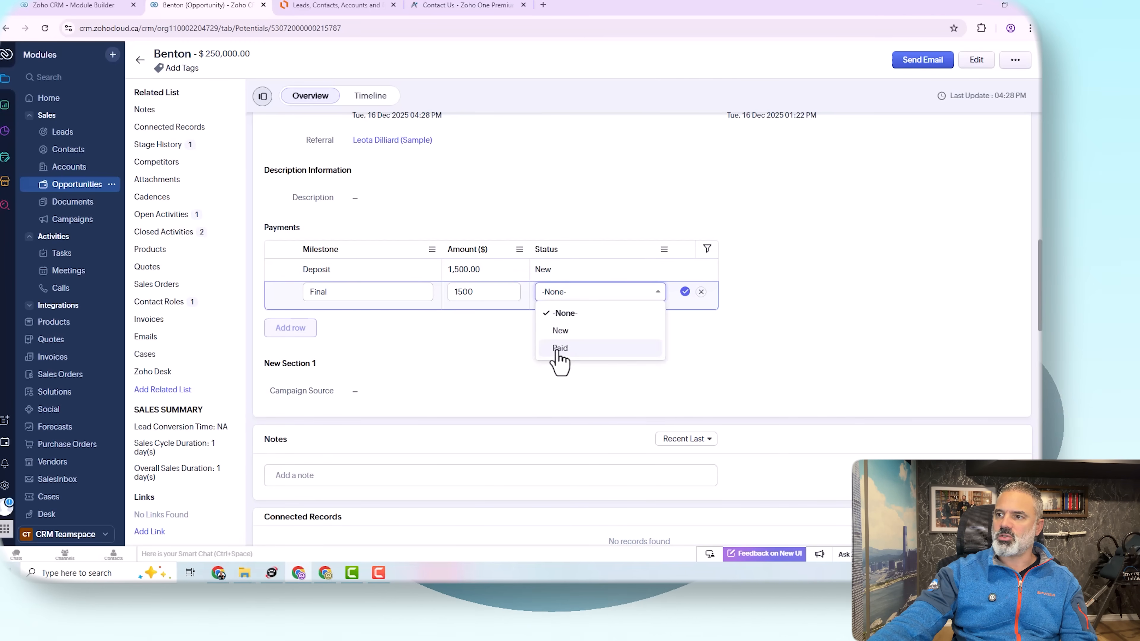
pyautogui.click(584, 331)
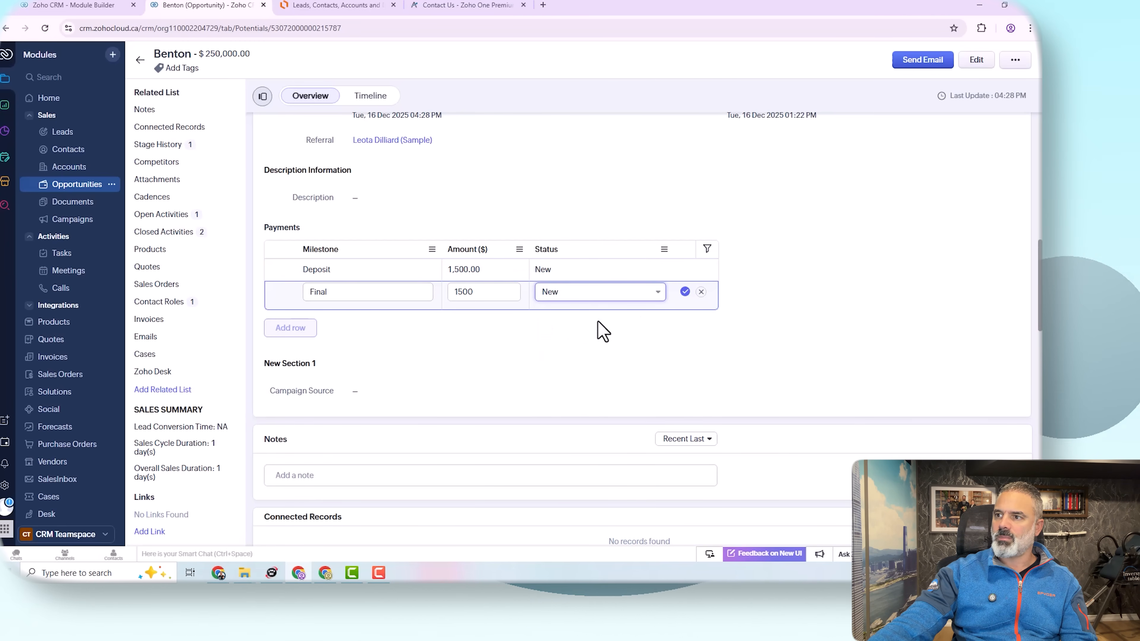
pyautogui.click(685, 292)
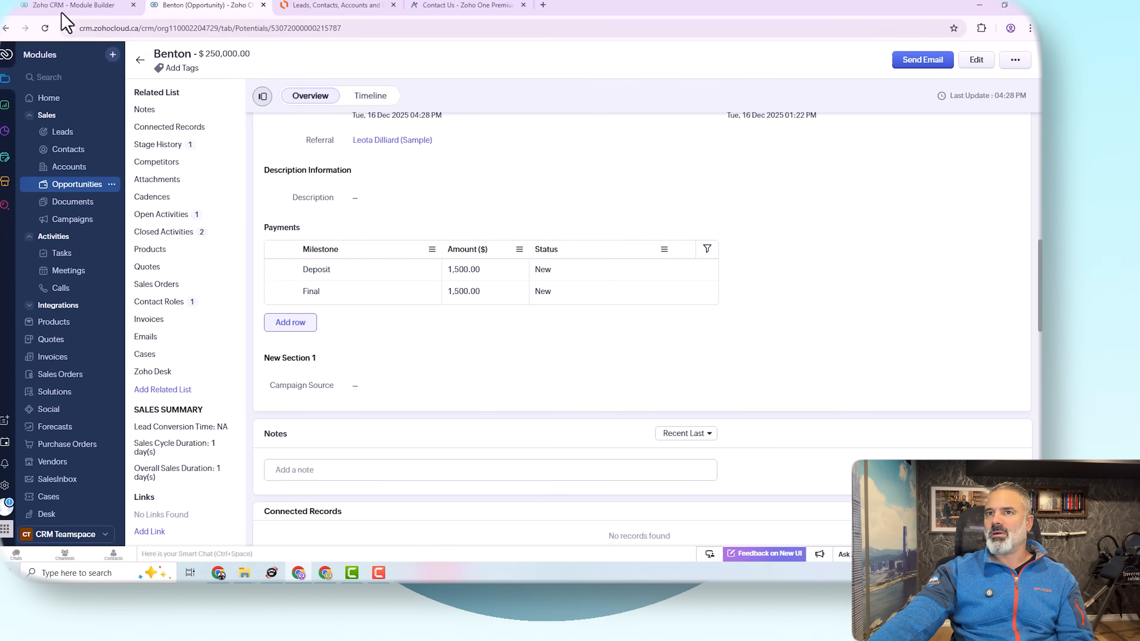
# - Return to the Opportunities layout editor and examine the maximum limits and used counts for each custom field type
pyautogui.click(67, 6)
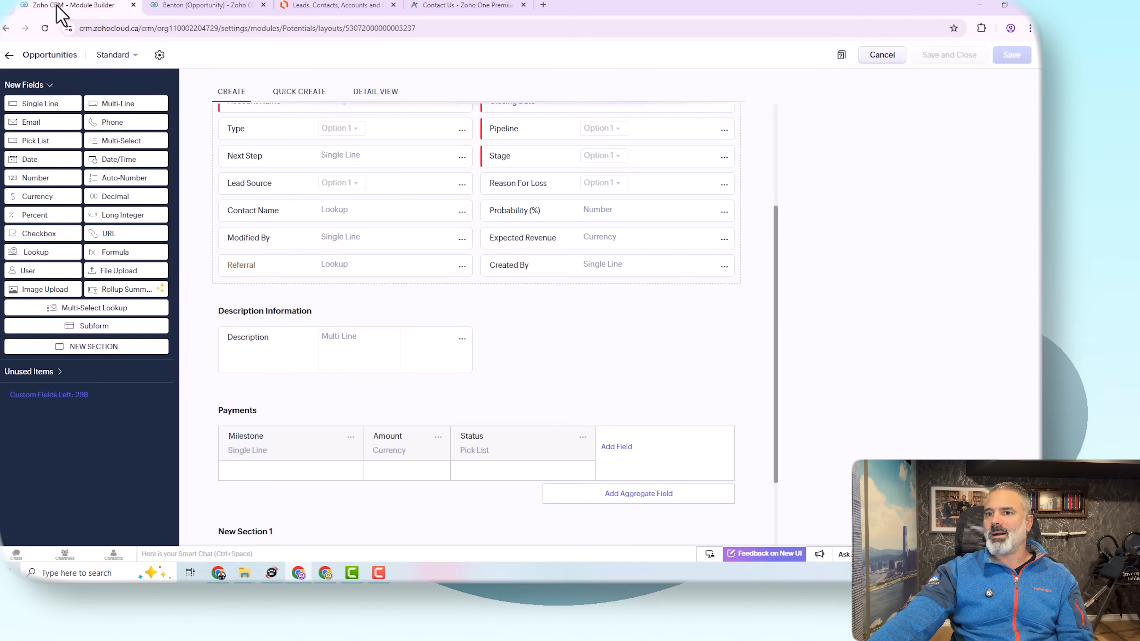
pyautogui.click(79, 397)
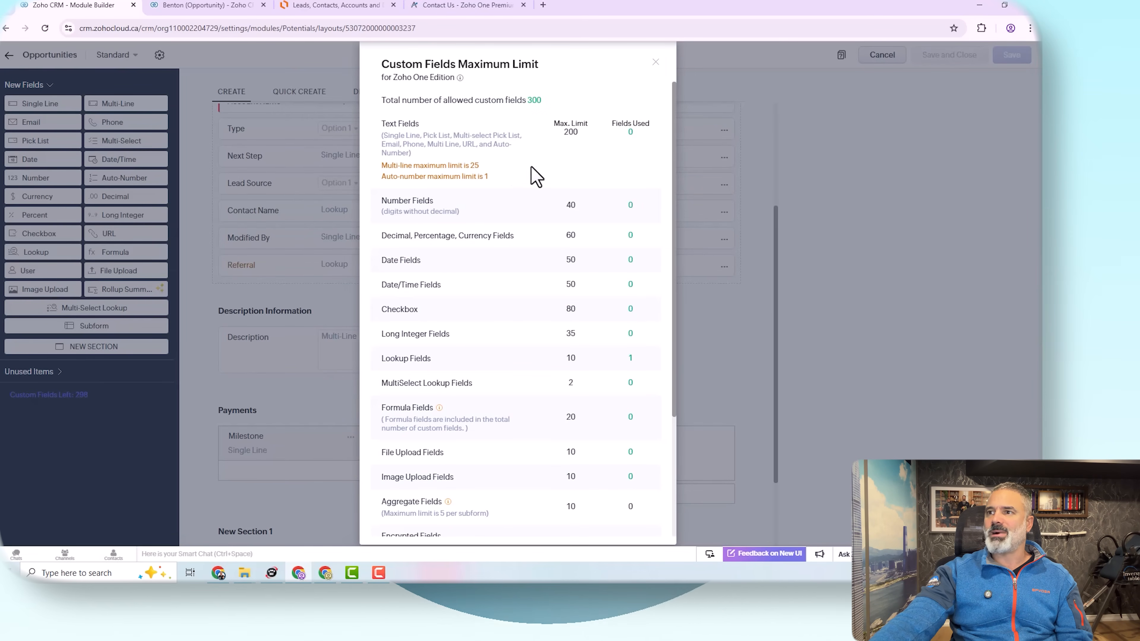
pyautogui.moveTo(381, 124); pyautogui.dragTo(419, 123)
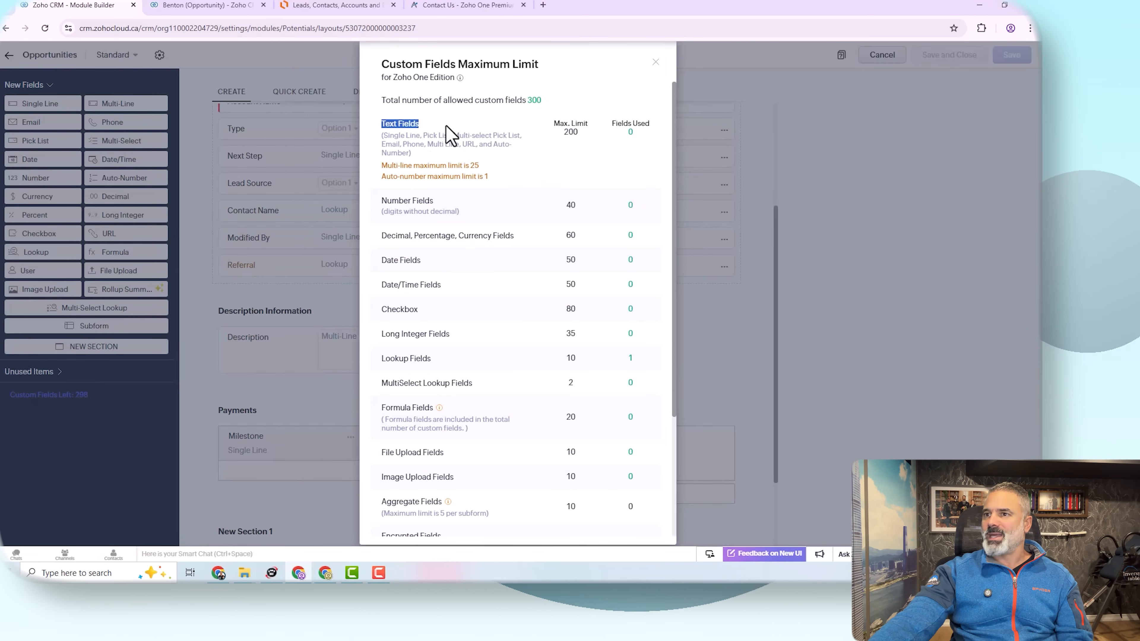
pyautogui.moveTo(565, 132); pyautogui.dragTo(662, 130)
pyautogui.click(644, 159)
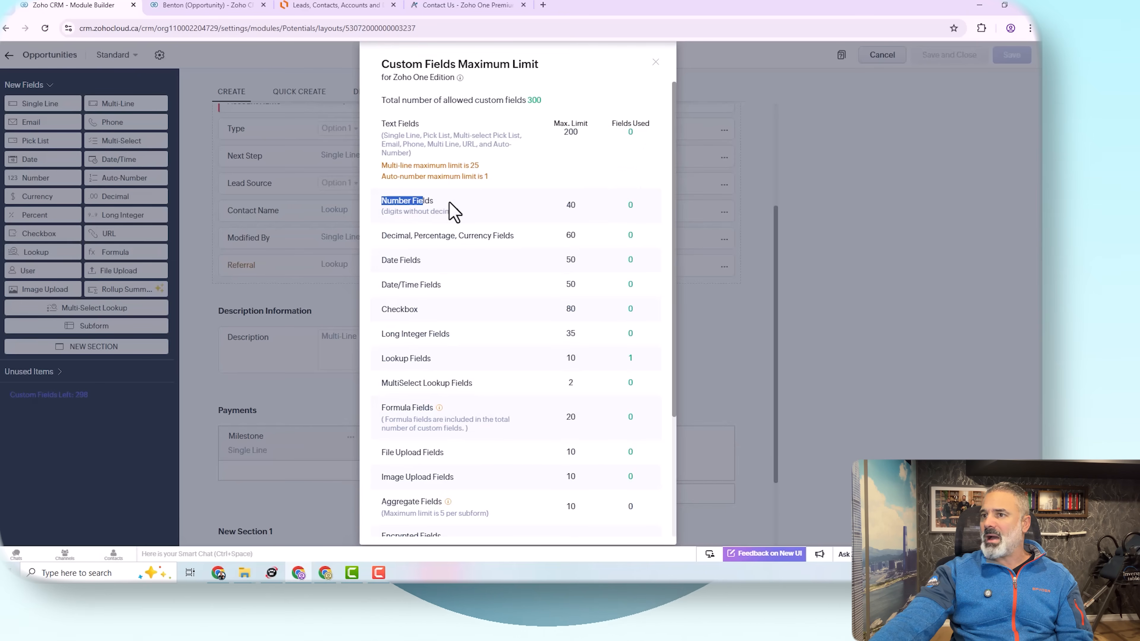
pyautogui.moveTo(424, 203); pyautogui.dragTo(433, 202)
pyautogui.click(389, 363)
pyautogui.moveTo(382, 361); pyautogui.dragTo(561, 359)
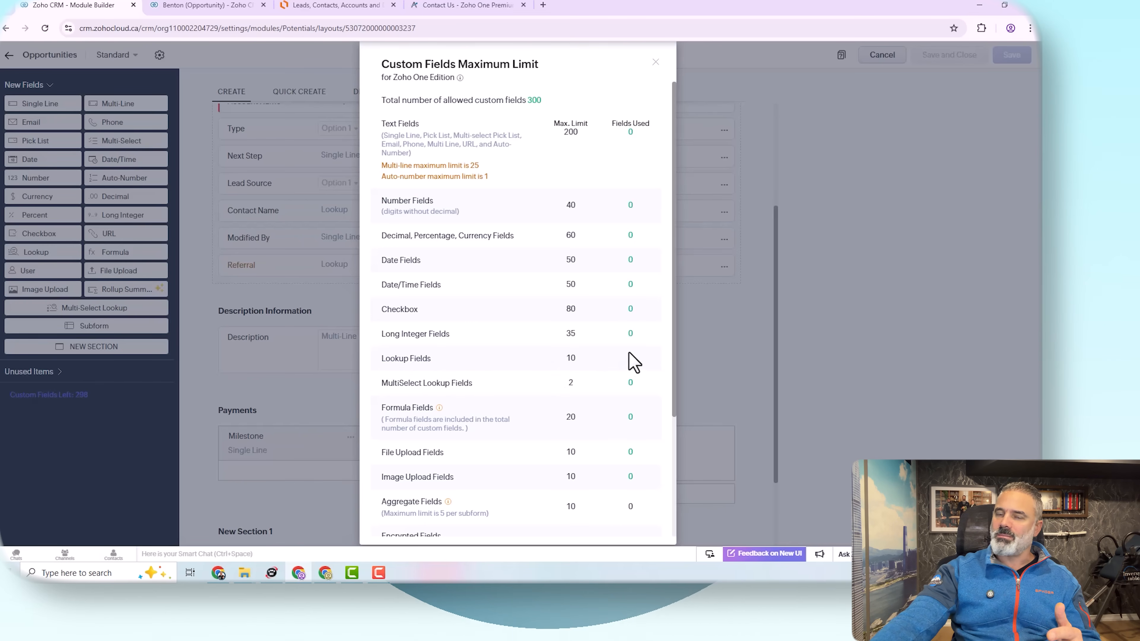
pyautogui.scroll(-3, 597, 372)
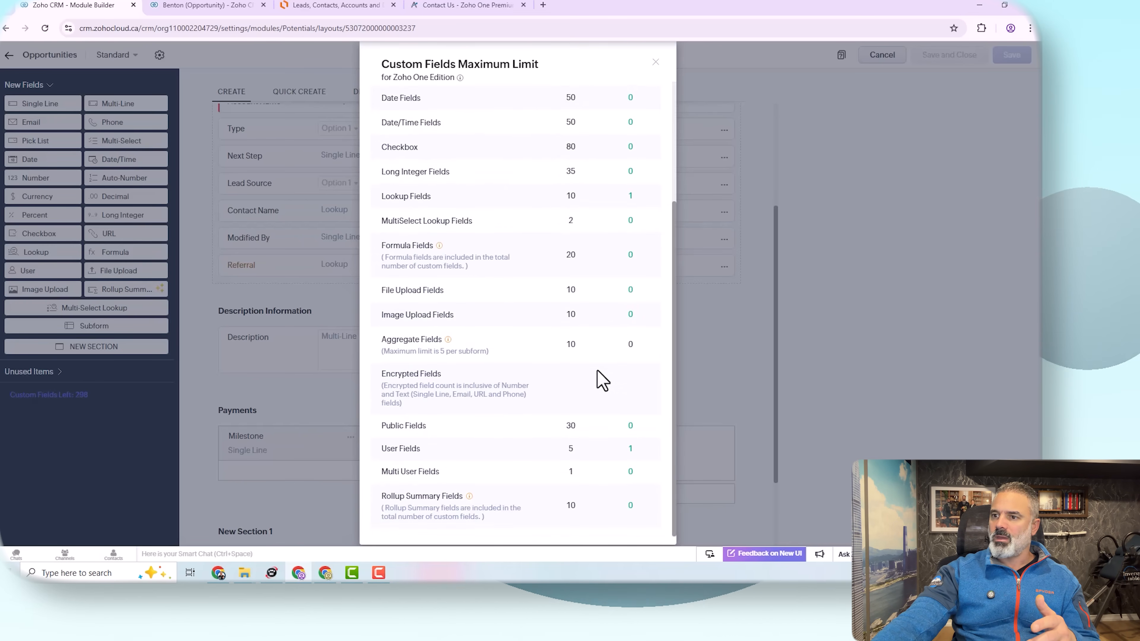
pyautogui.scroll(1, 597, 382)
pyautogui.scroll(-1, 579, 427)
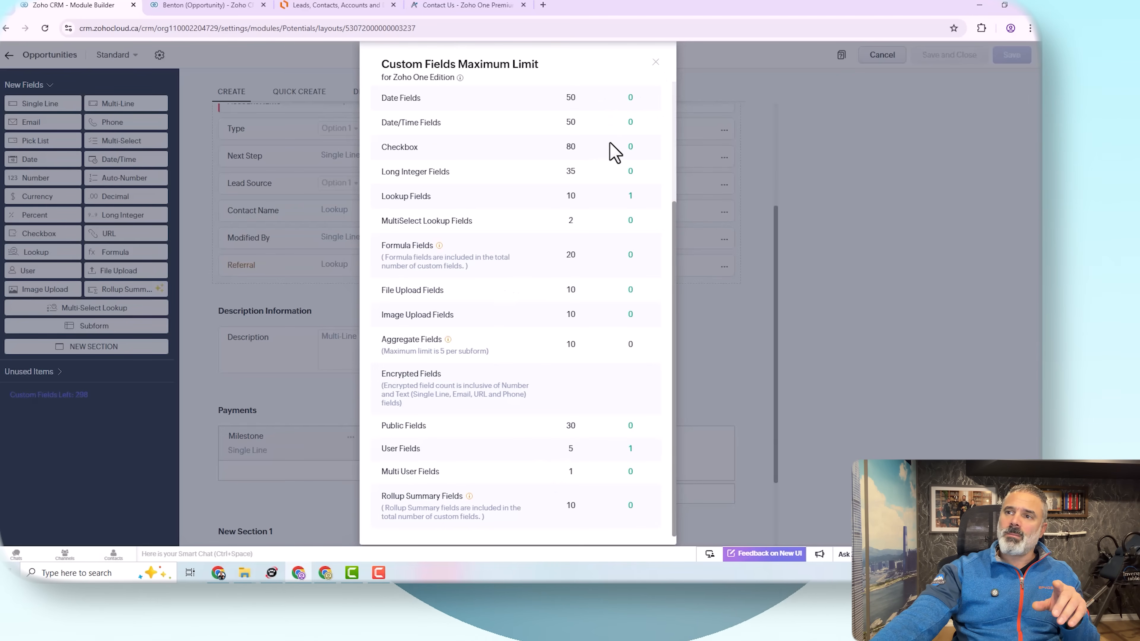
pyautogui.scroll(1, 624, 144)
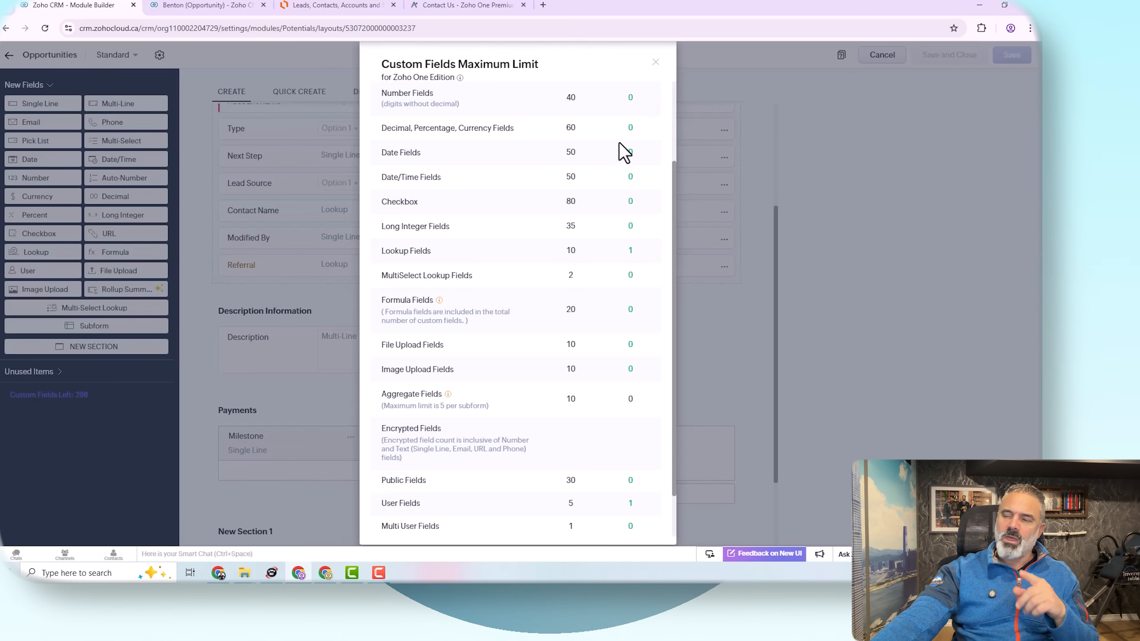
# - Review the custom field limits from the text fields down, and leave the Opportunities layout editor without saving
pyautogui.scroll(3, 611, 157)
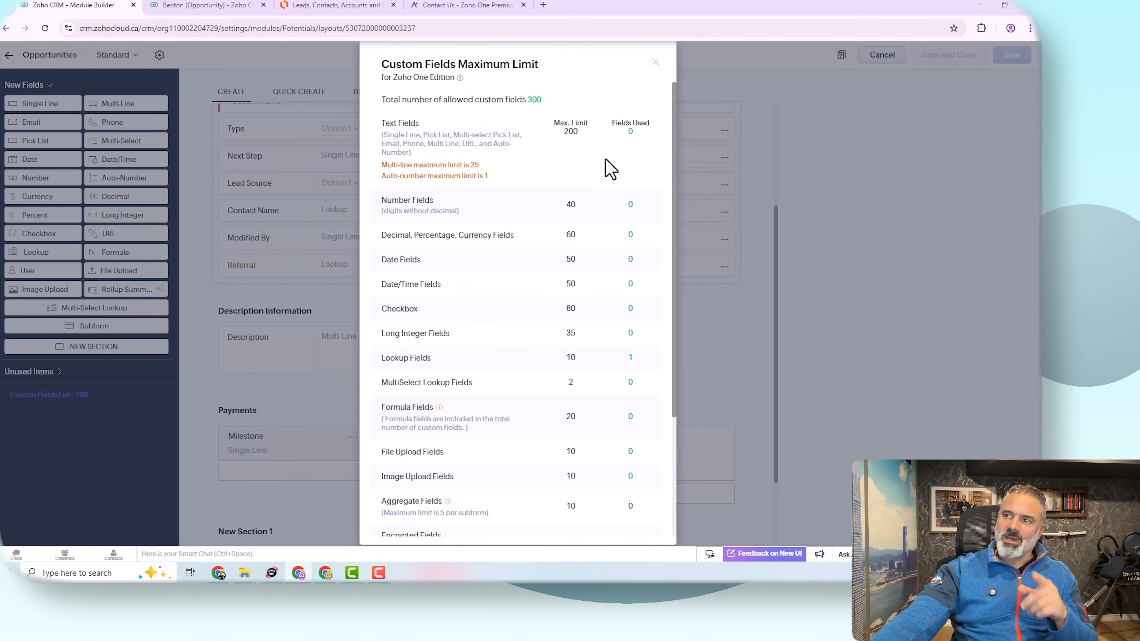
pyautogui.scroll(-3, 608, 168)
pyautogui.scroll(3, 583, 188)
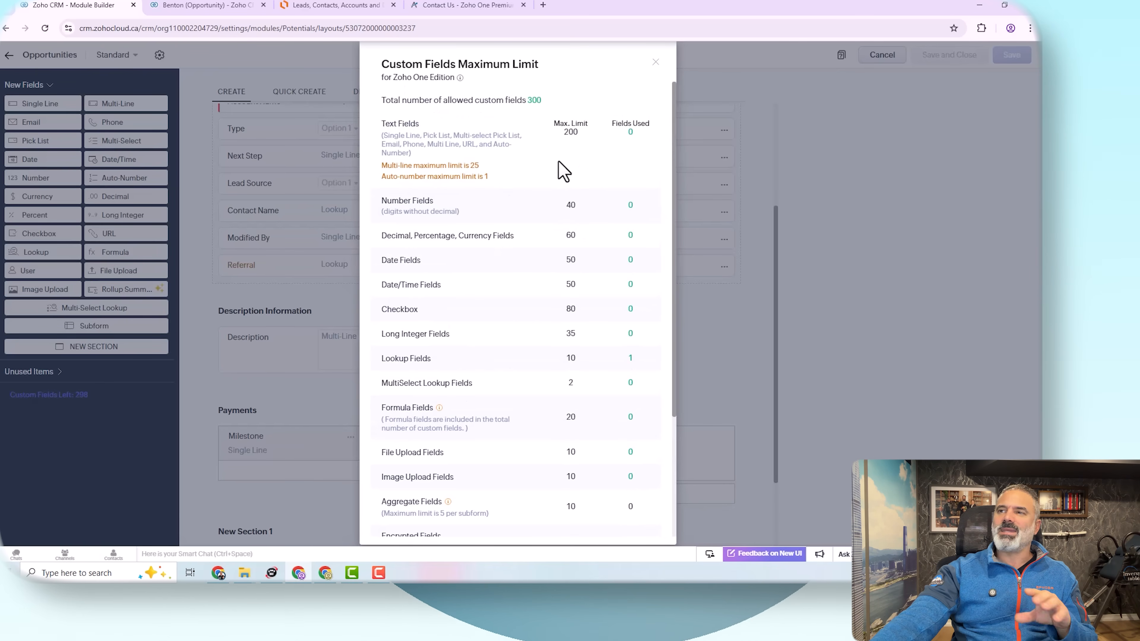
pyautogui.click(655, 63)
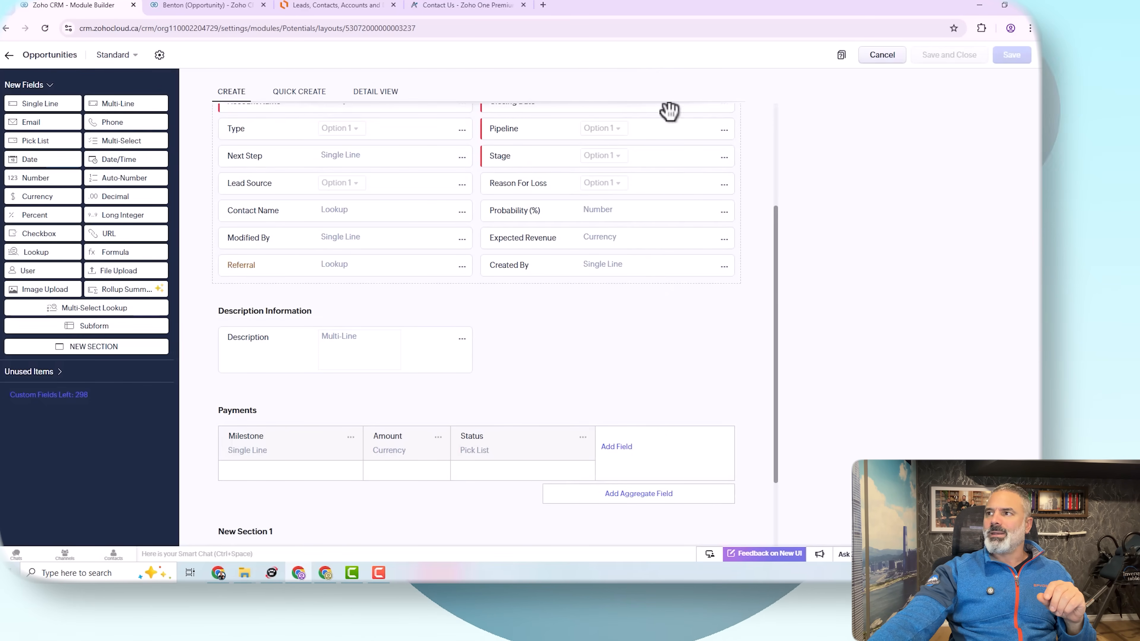
pyautogui.click(882, 55)
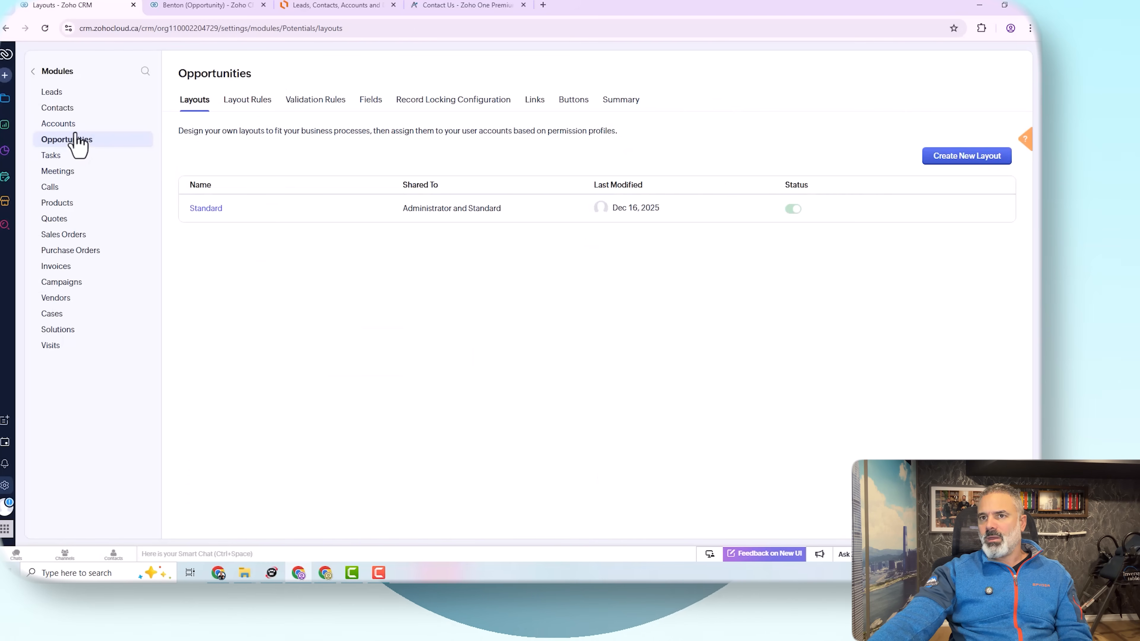
# - Open the Oh My Goodknits Inc lead from the Today's Leads list and try to send it an email
pyautogui.click(64, 108)
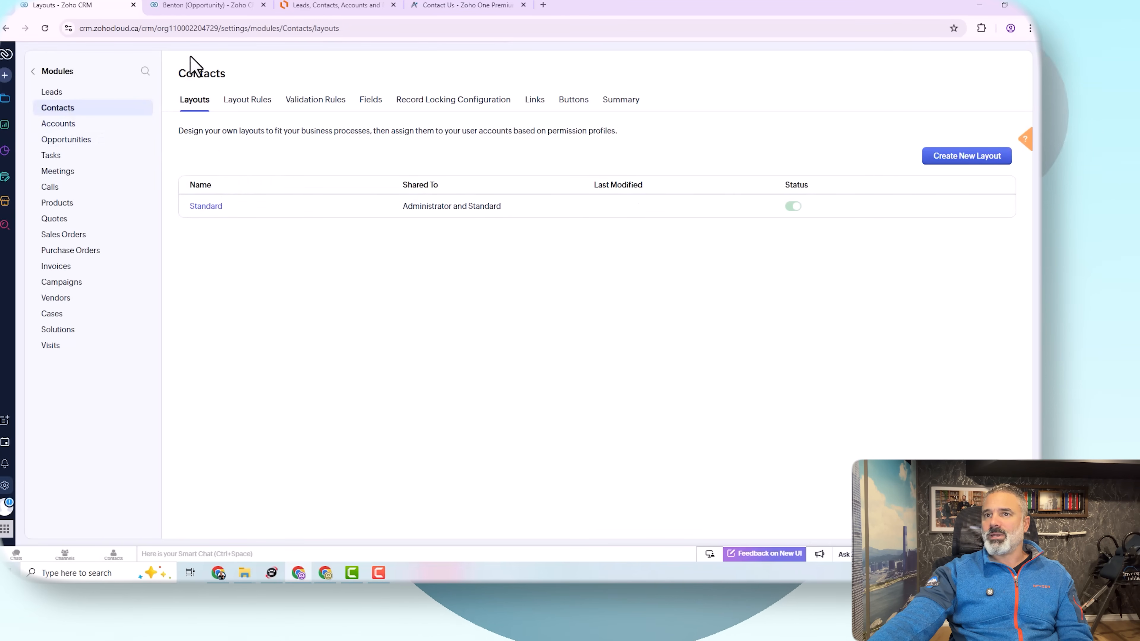
pyautogui.click(6, 103)
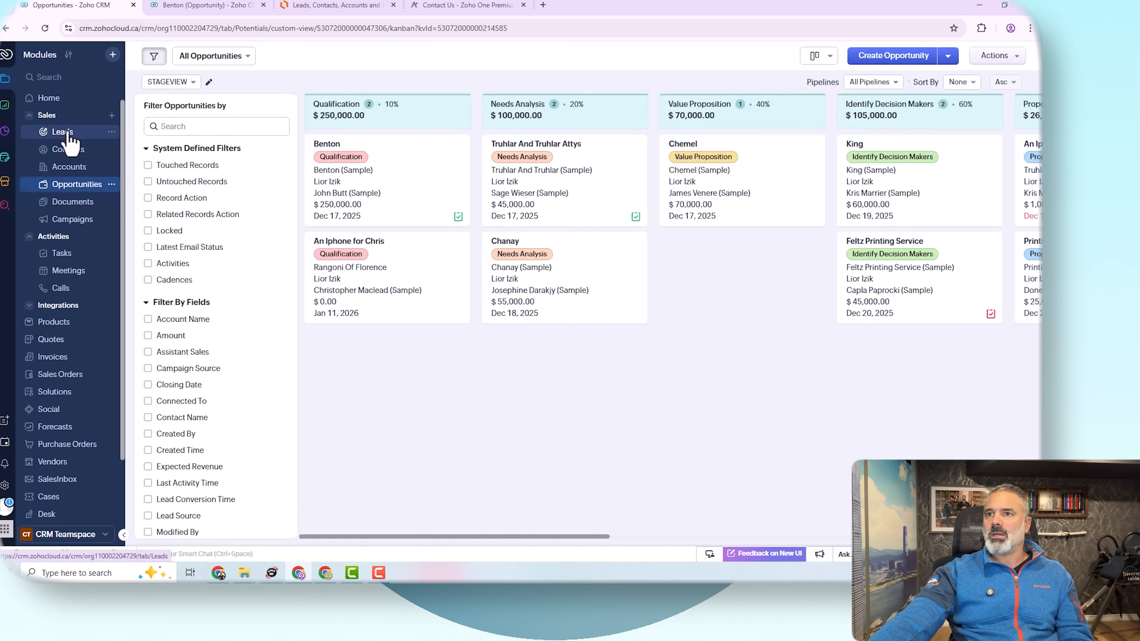
pyautogui.click(66, 134)
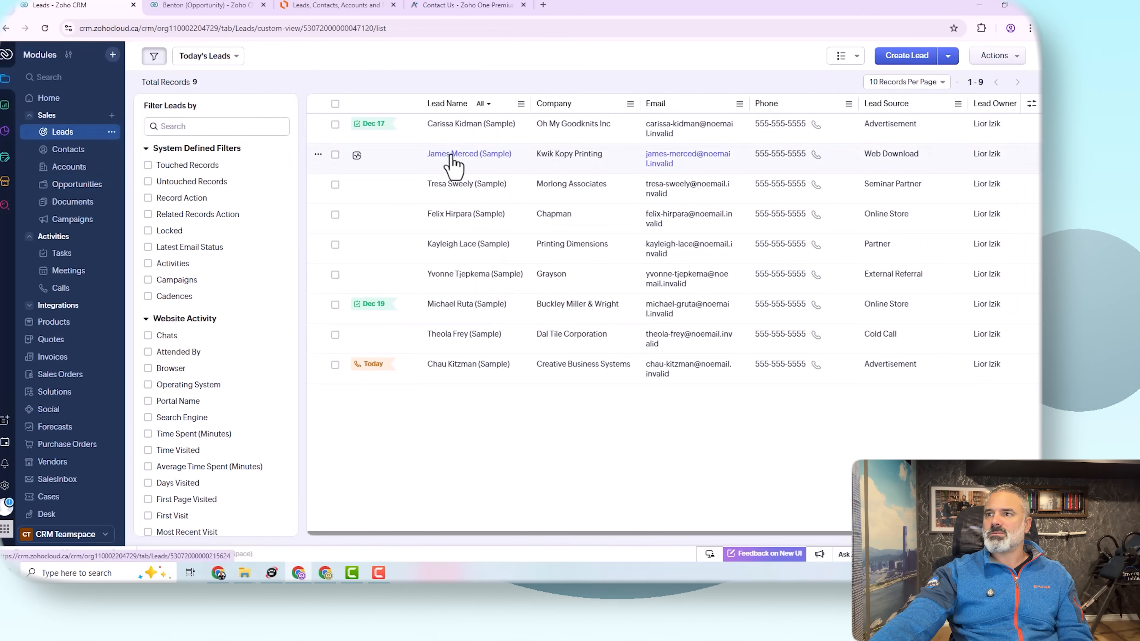
pyautogui.click(491, 130)
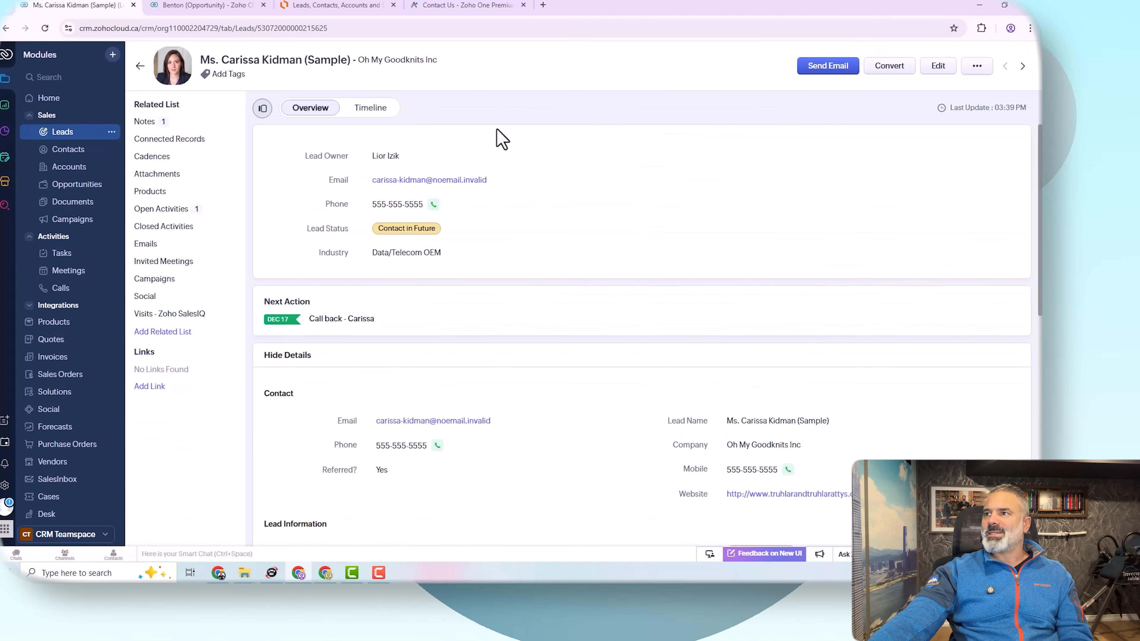
pyautogui.click(830, 72)
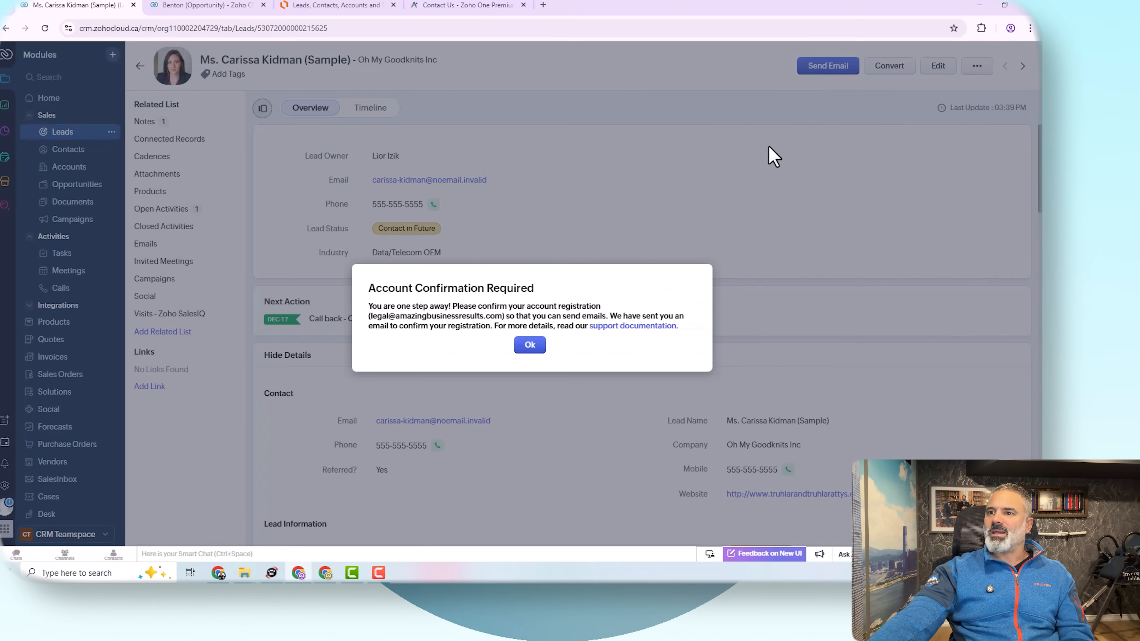
pyautogui.click(530, 345)
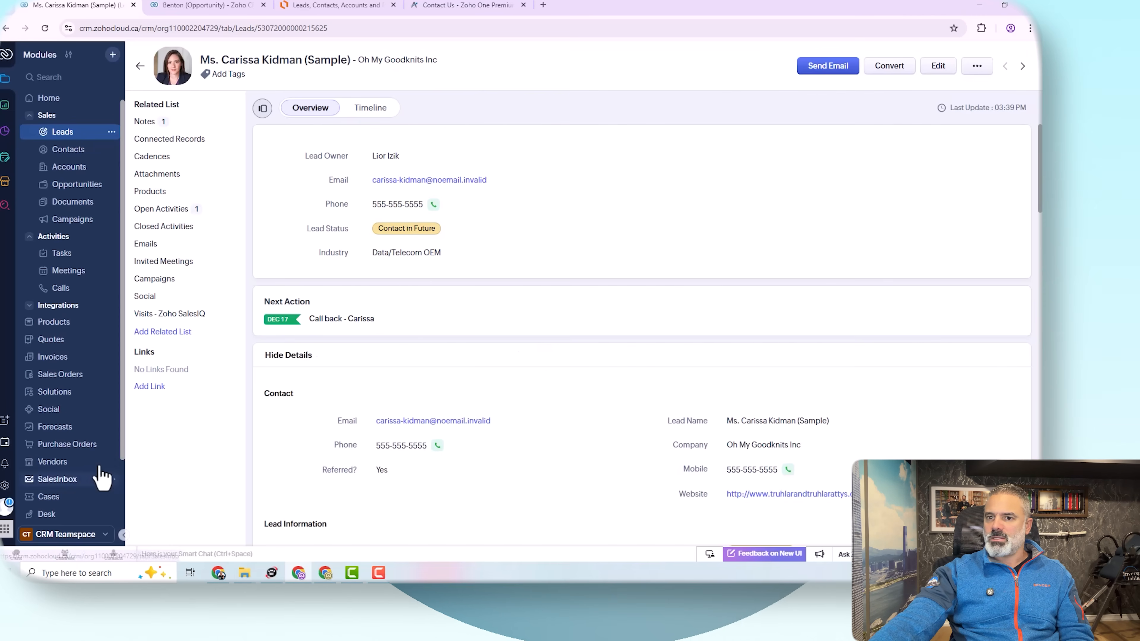
# - Open the email channel's configuration in the CRM setup and start connecting an email inbox
pyautogui.click(5, 486)
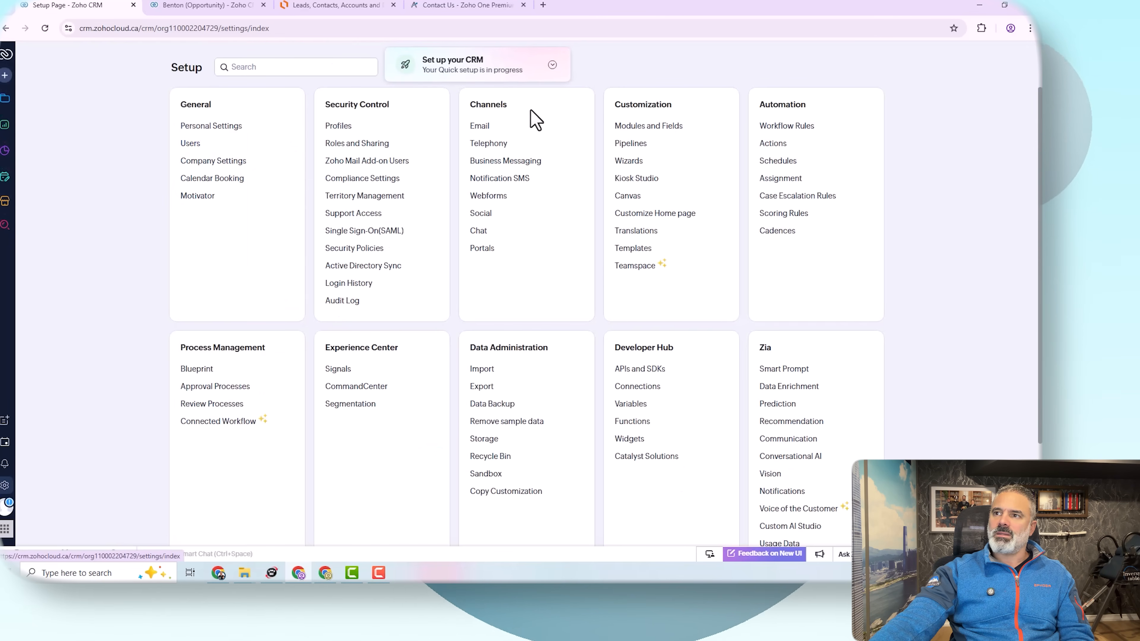
pyautogui.moveTo(494, 104); pyautogui.dragTo(513, 106)
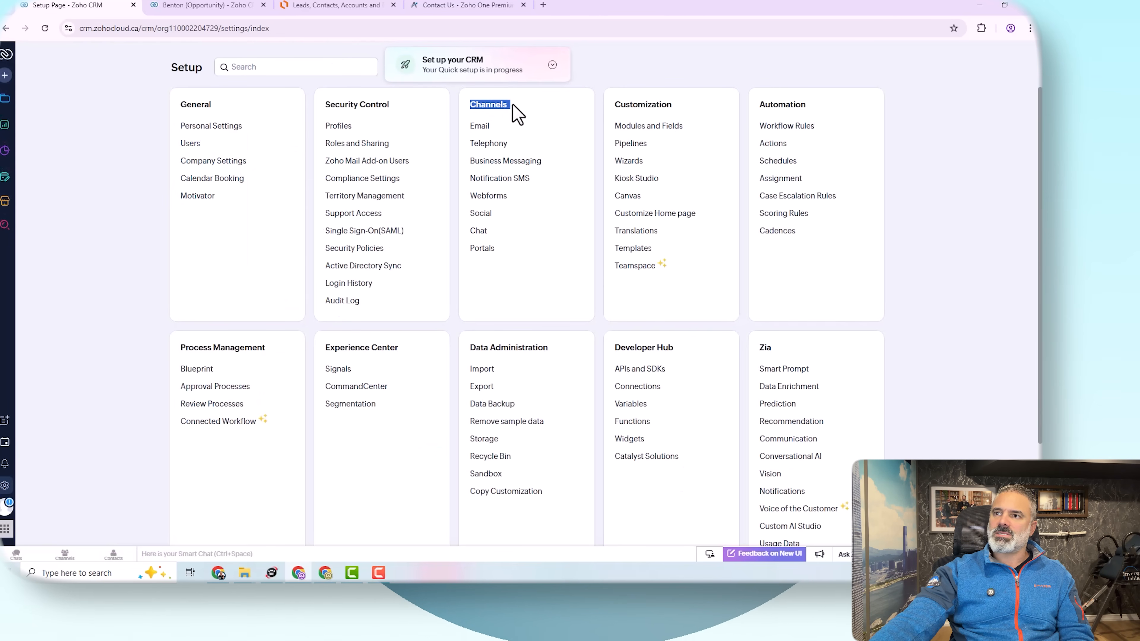
pyautogui.click(479, 128)
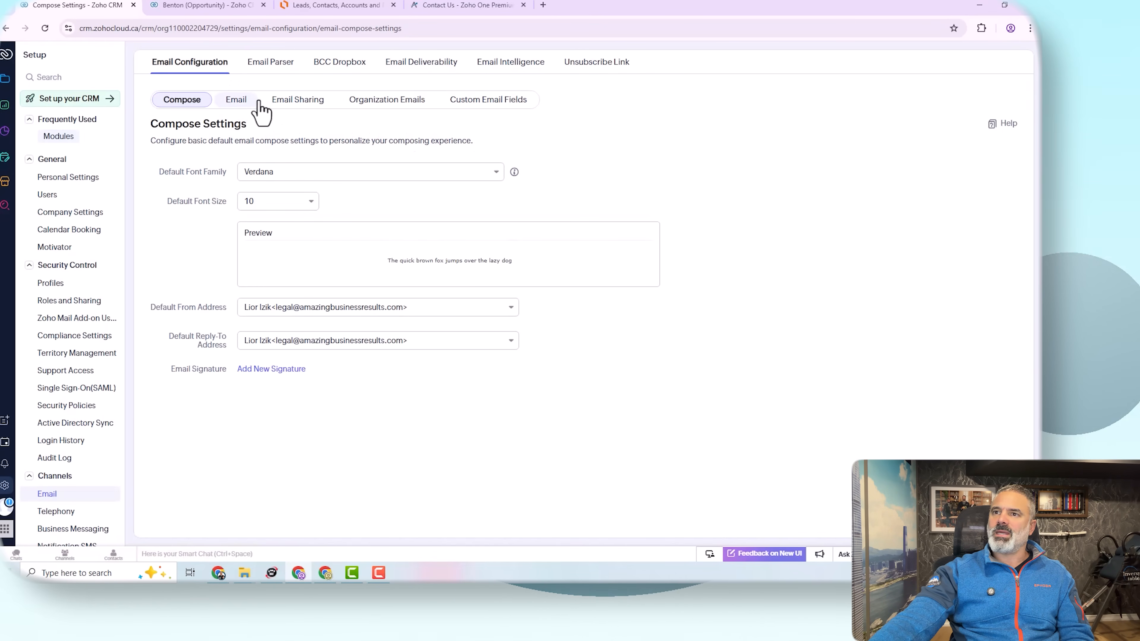
pyautogui.click(237, 101)
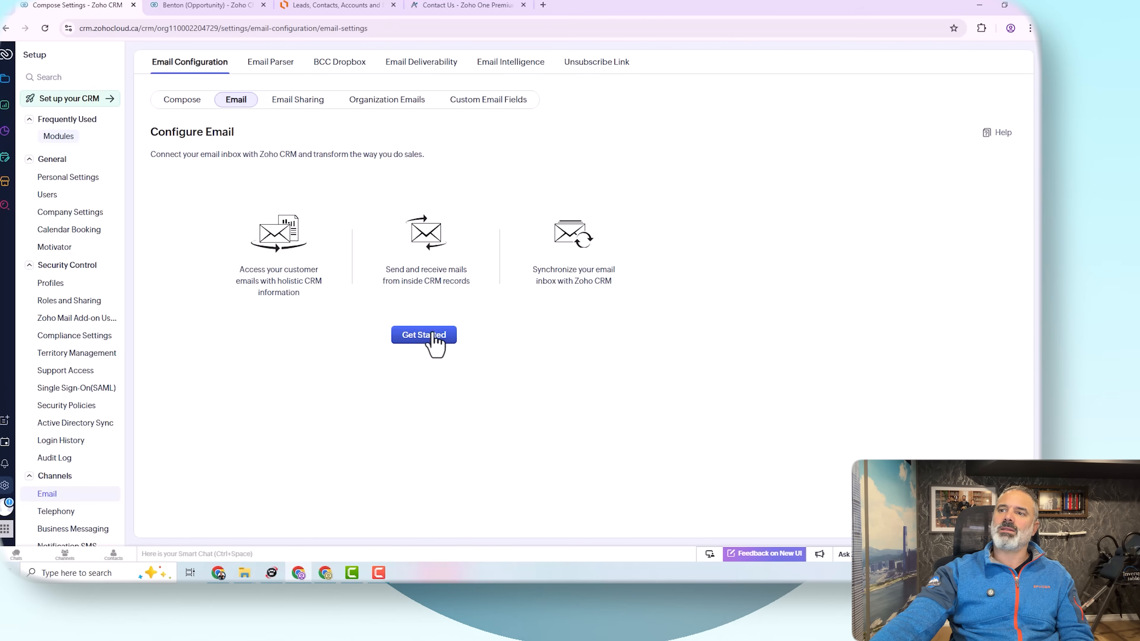
pyautogui.click(420, 338)
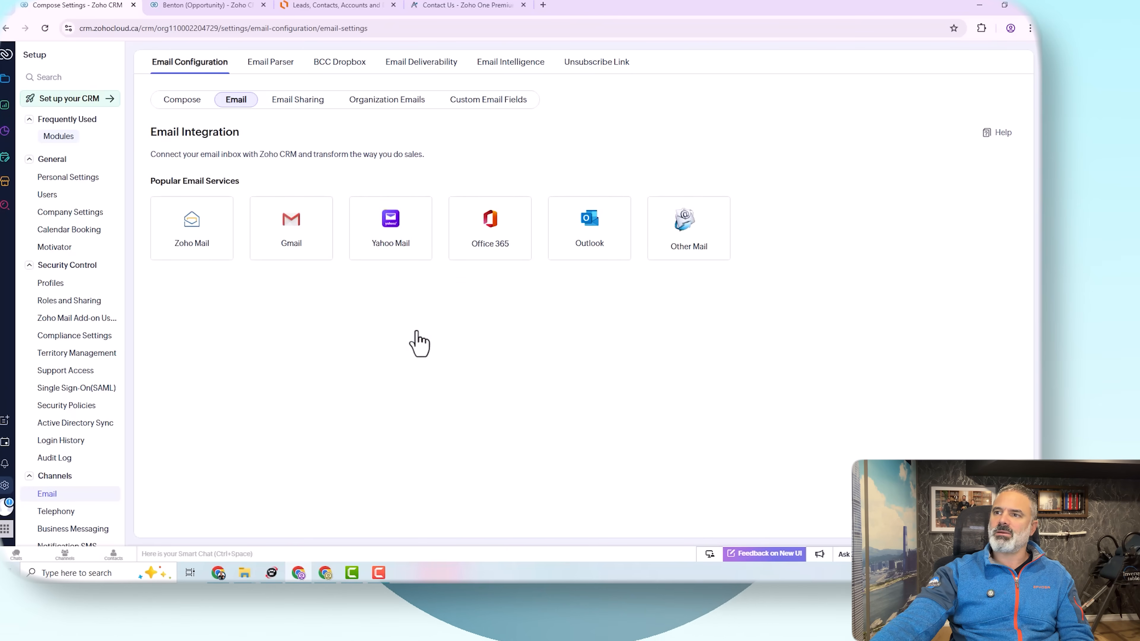
# - Start a Gmail connection with IMAP - OAuth Integration up to the Google sign-in, and dismiss the sign-in window
pyautogui.click(290, 244)
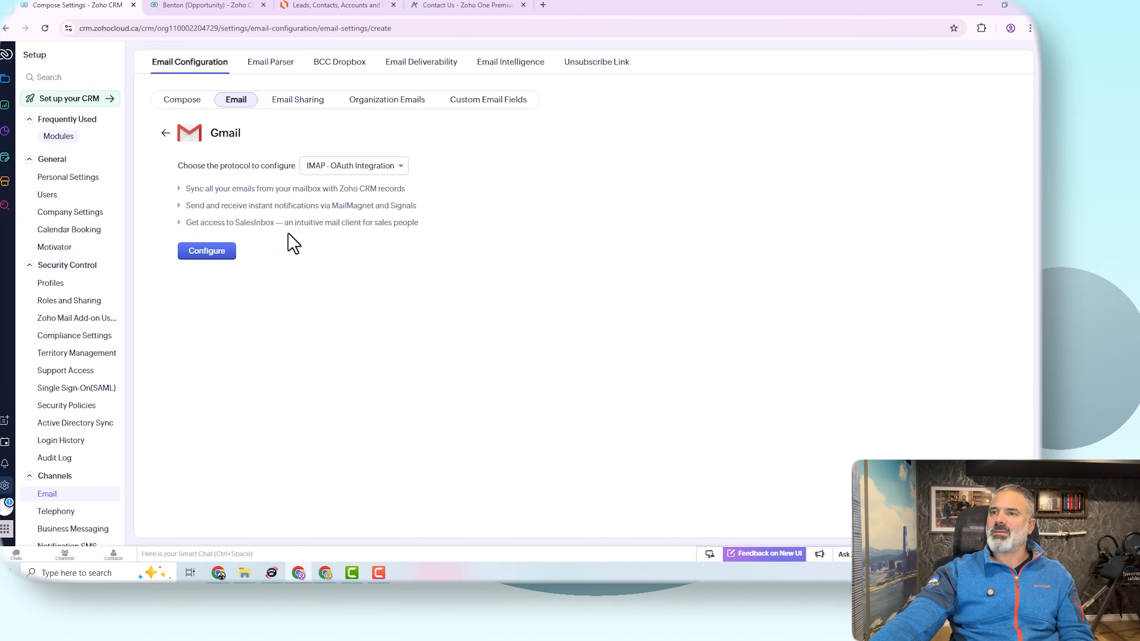
pyautogui.click(207, 251)
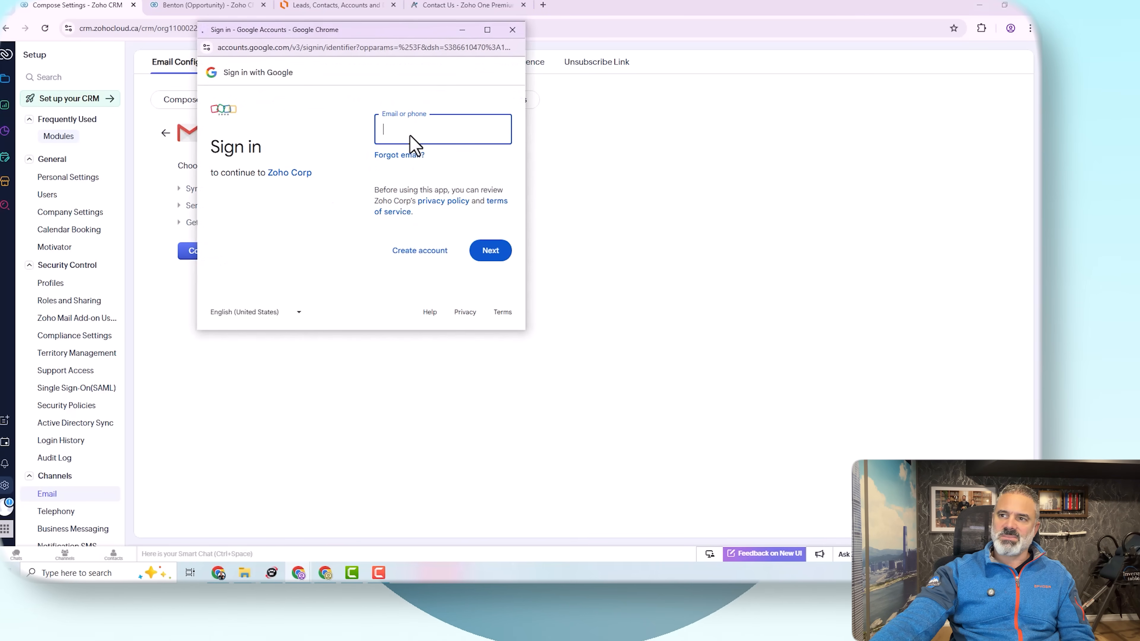
pyautogui.click(513, 29)
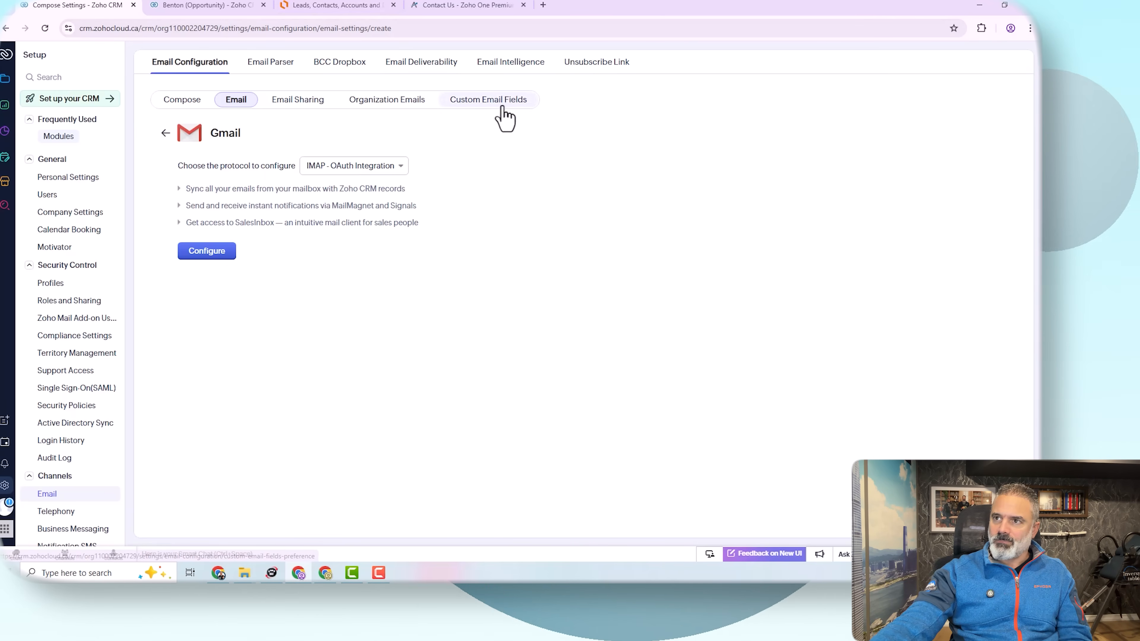
# - Start authentication of the amazingbusinessresults.com domain in the email deliverability settings
pyautogui.click(434, 64)
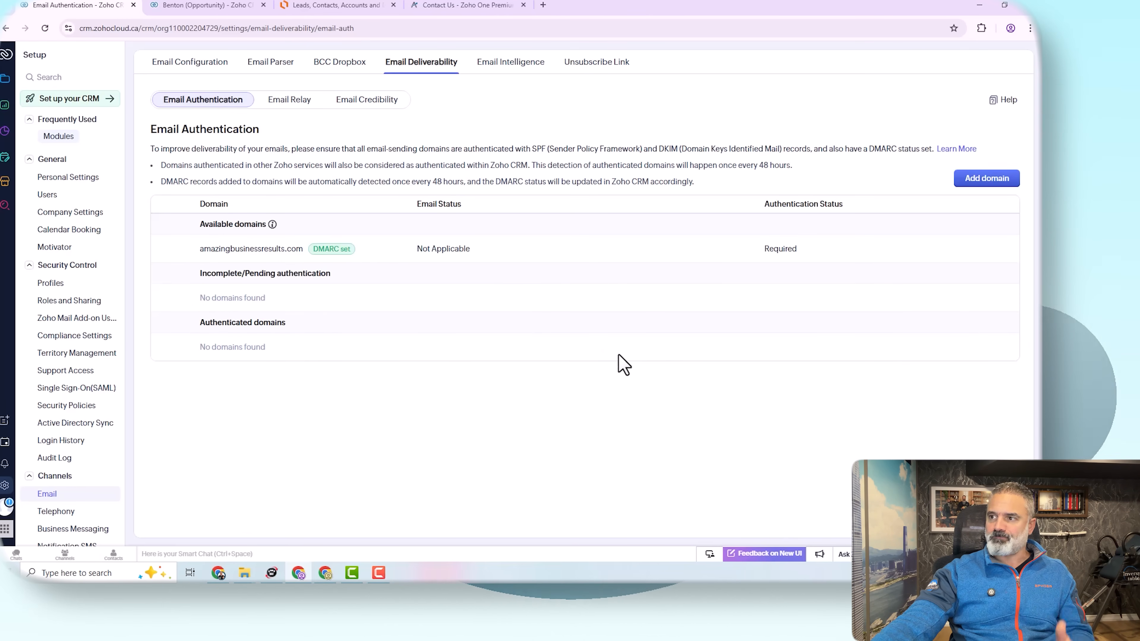
pyautogui.moveTo(395, 246)
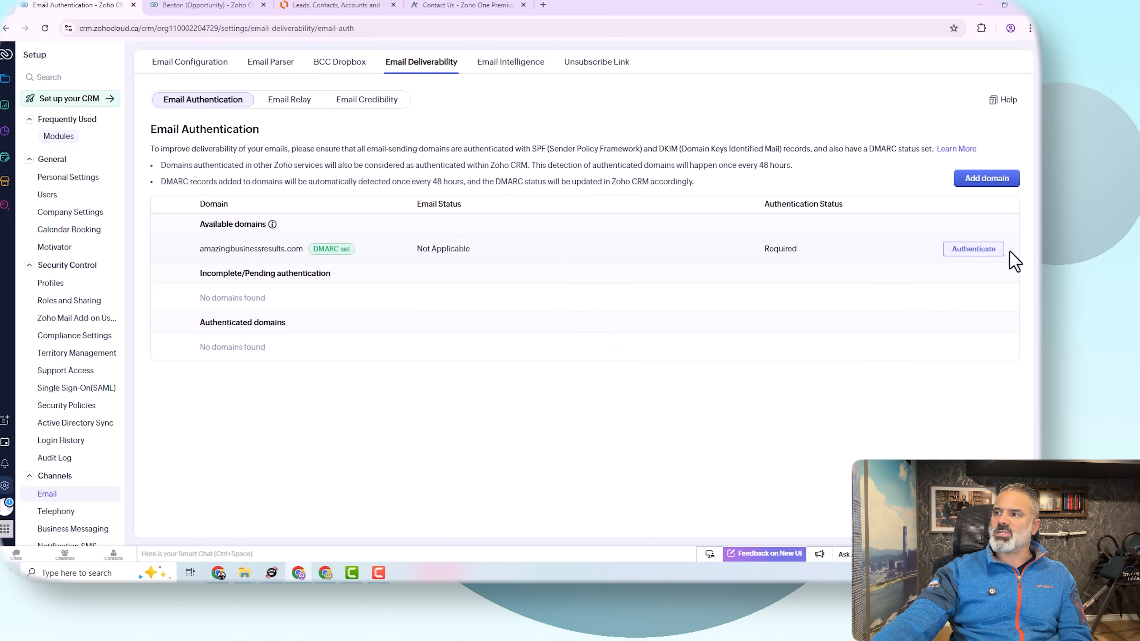
pyautogui.click(973, 250)
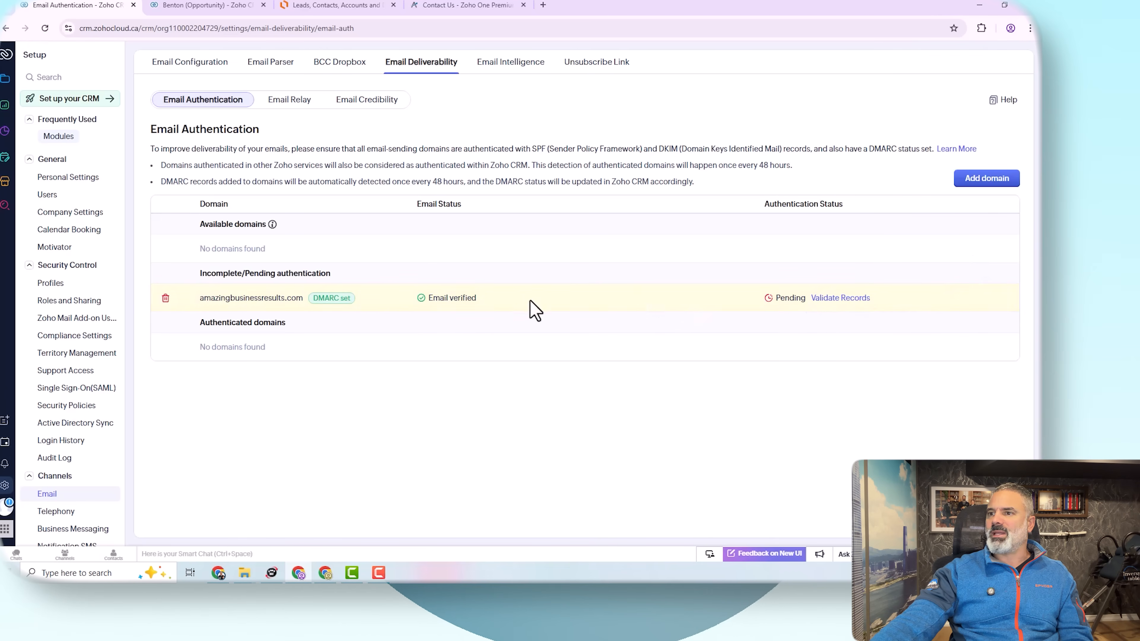
# - Examine the pending domain's email status and the DKIM and SPF records needed for its DNS settings
pyautogui.moveTo(490, 299); pyautogui.dragTo(430, 302)
pyautogui.click(459, 300)
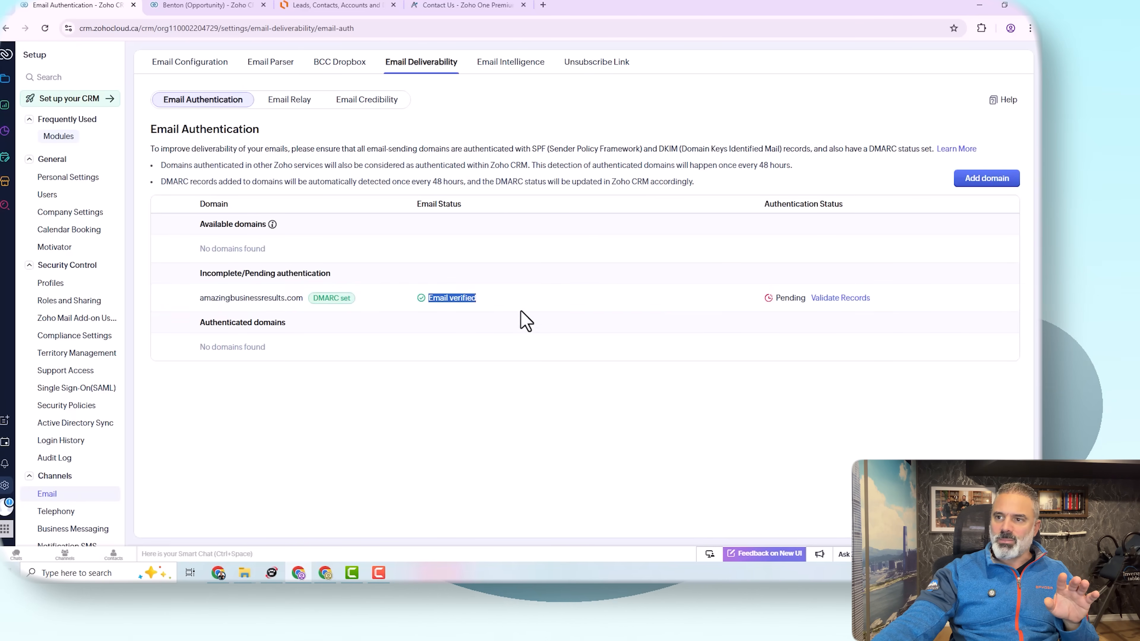
pyautogui.click(848, 300)
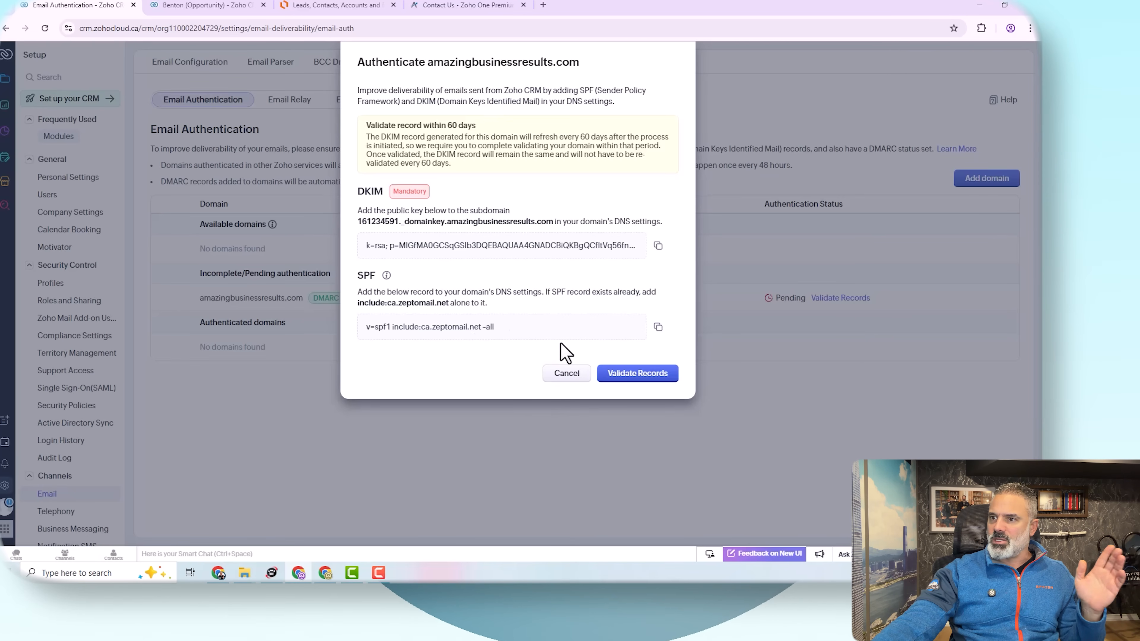
pyautogui.click(567, 374)
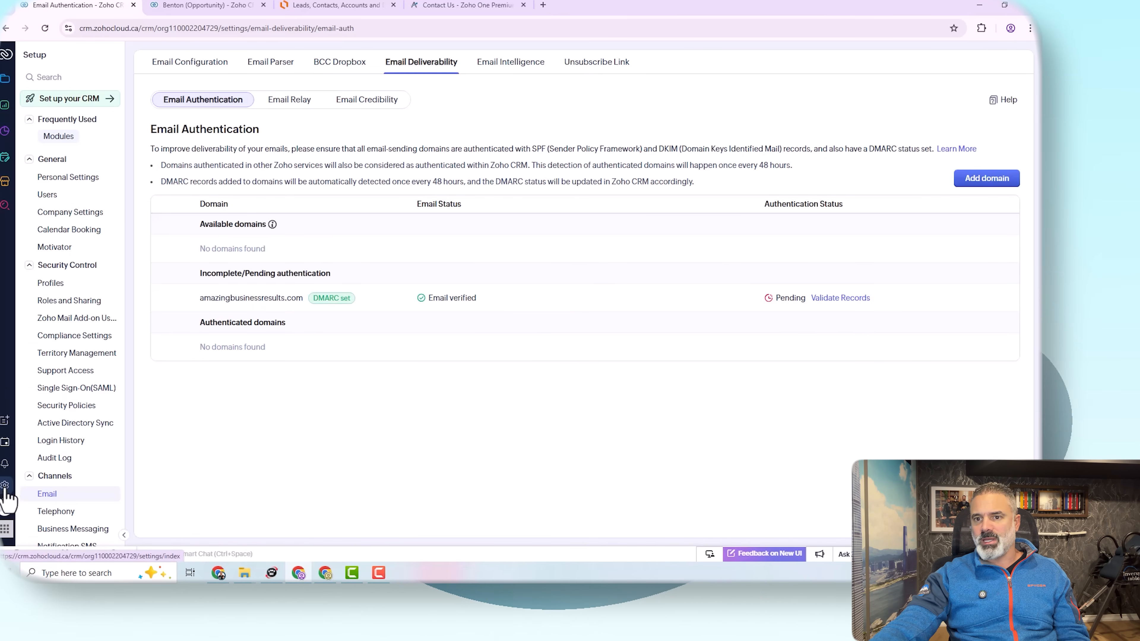
# - Enter a phone number in the administrator's account information under personal settings, and save it
pyautogui.click(9, 504)
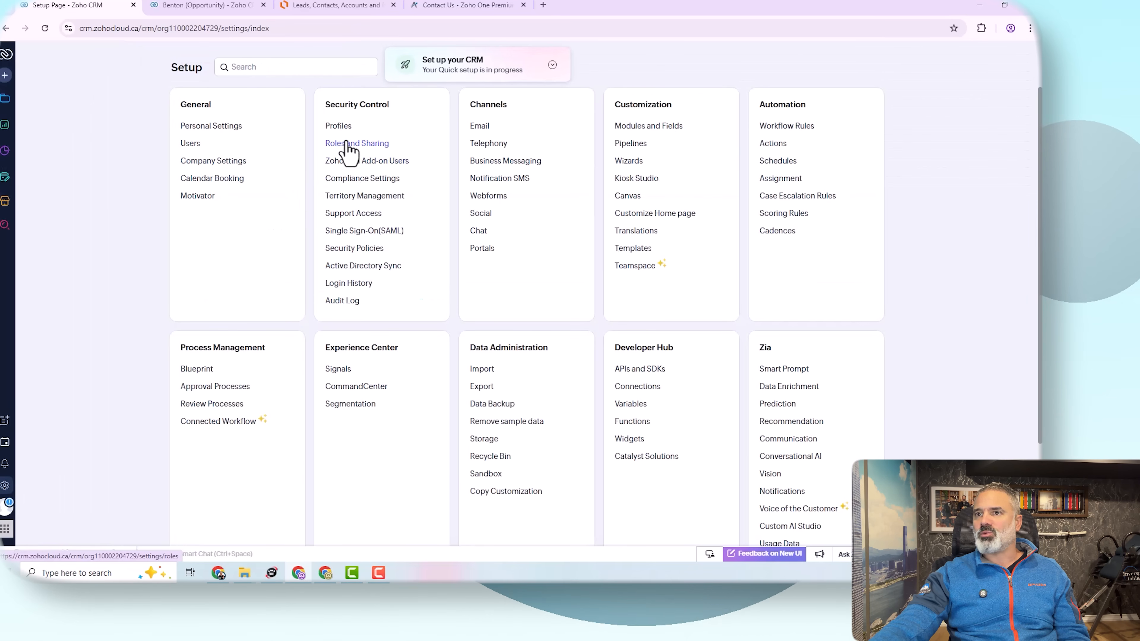
pyautogui.moveTo(180, 105); pyautogui.dragTo(212, 106)
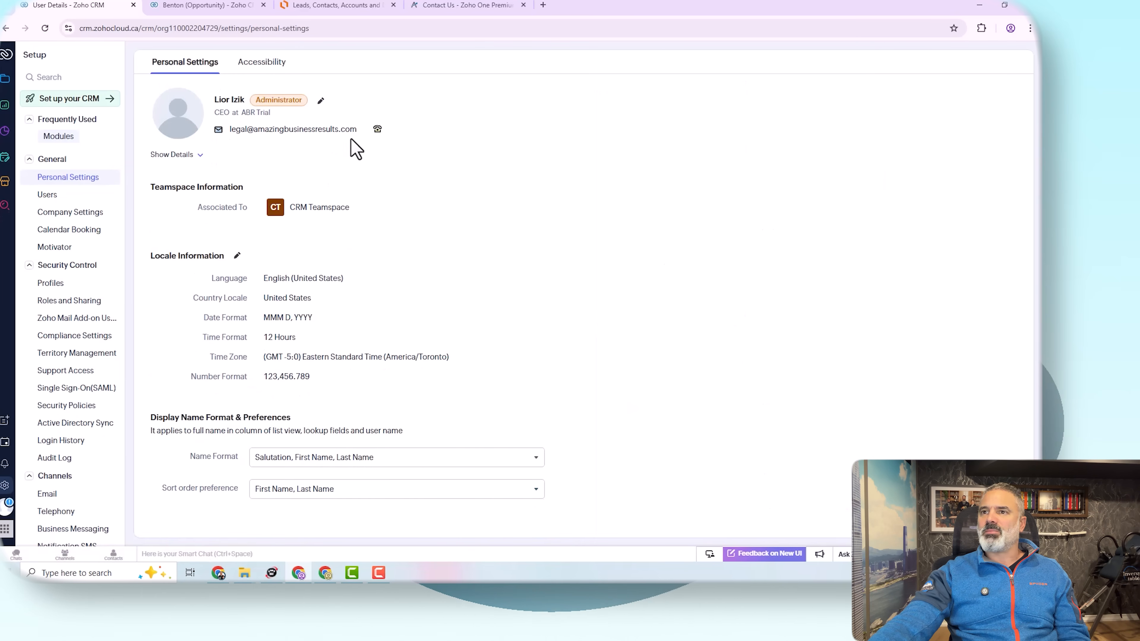
pyautogui.click(321, 102)
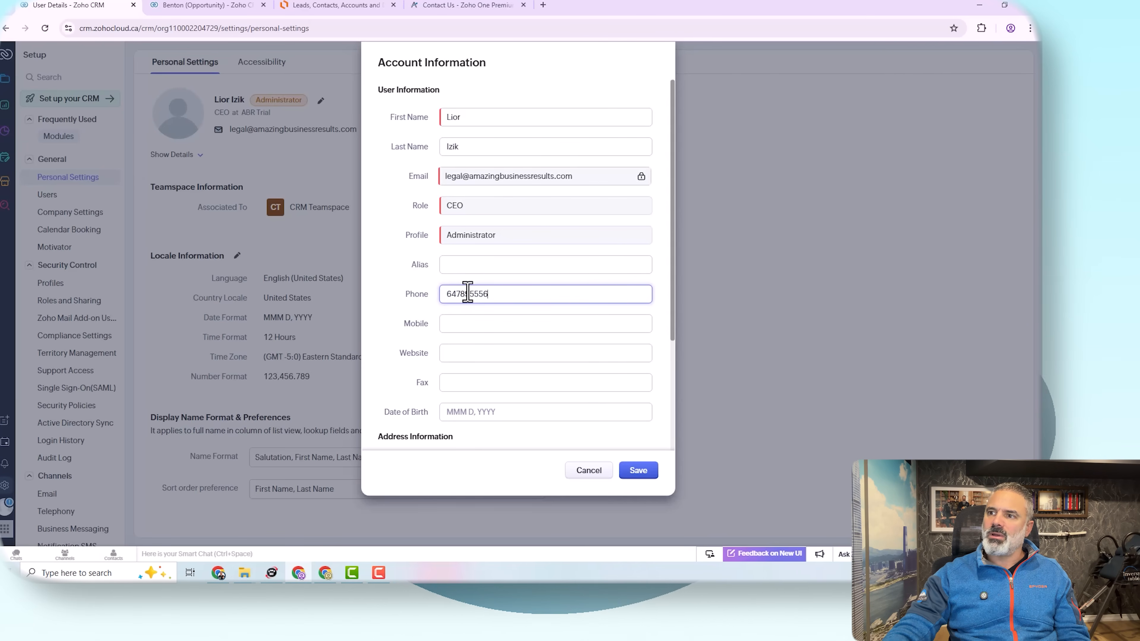
pyautogui.write('5')
pyautogui.scroll(-3, 521, 319)
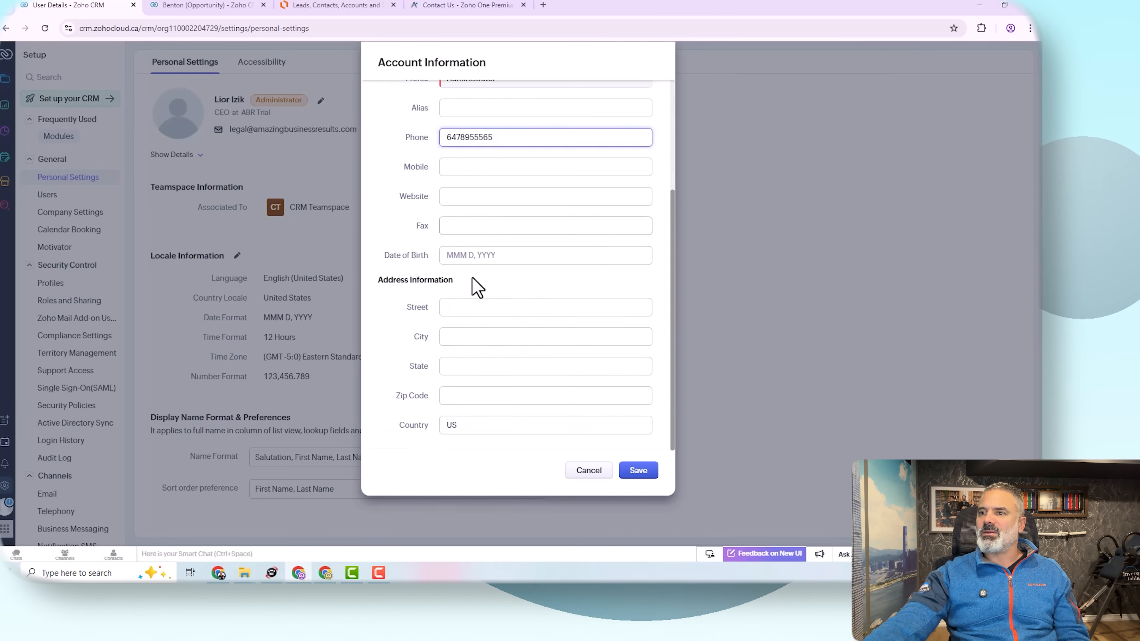
pyautogui.scroll(3, 494, 396)
pyautogui.click(638, 470)
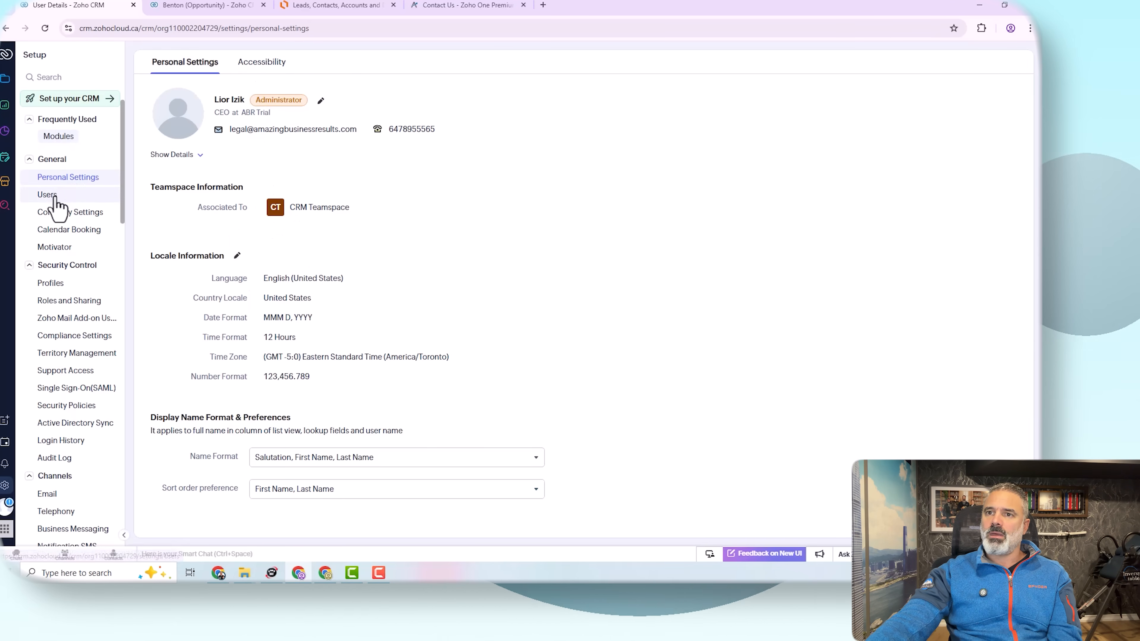
# - Review the editable company name, phone and website fields in the company settings and save the company details
pyautogui.click(80, 216)
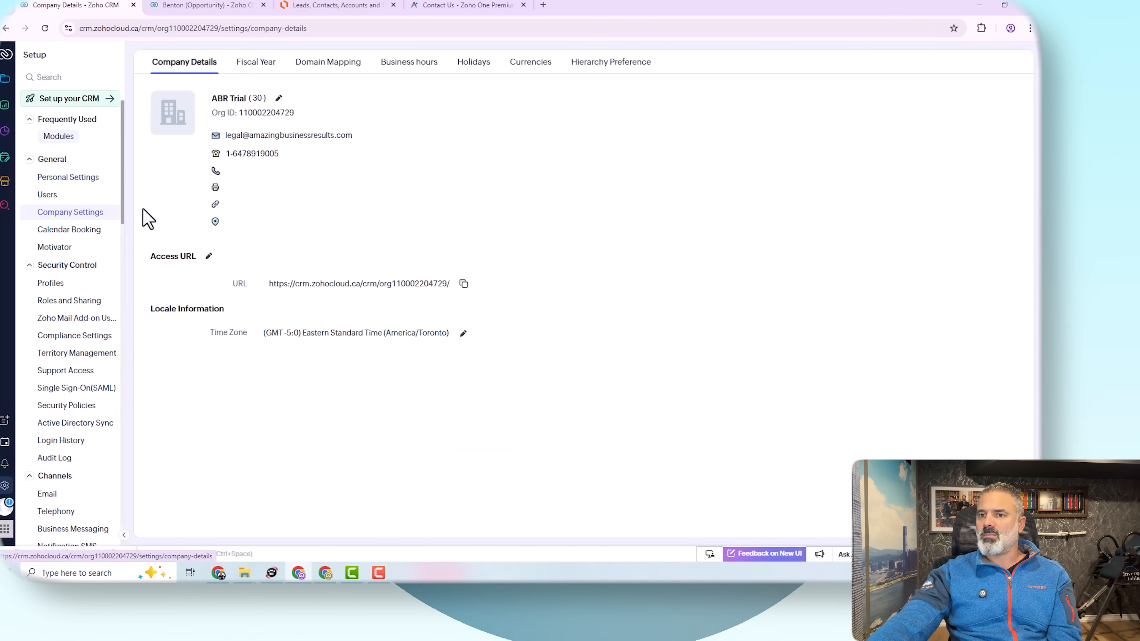
pyautogui.click(5, 487)
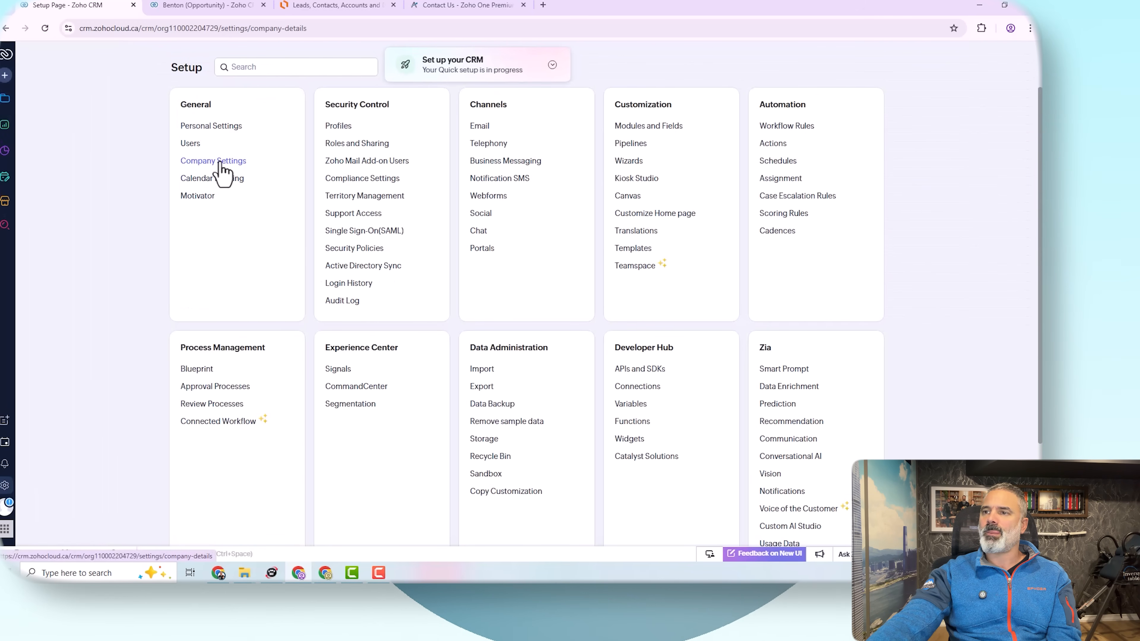
pyautogui.click(220, 163)
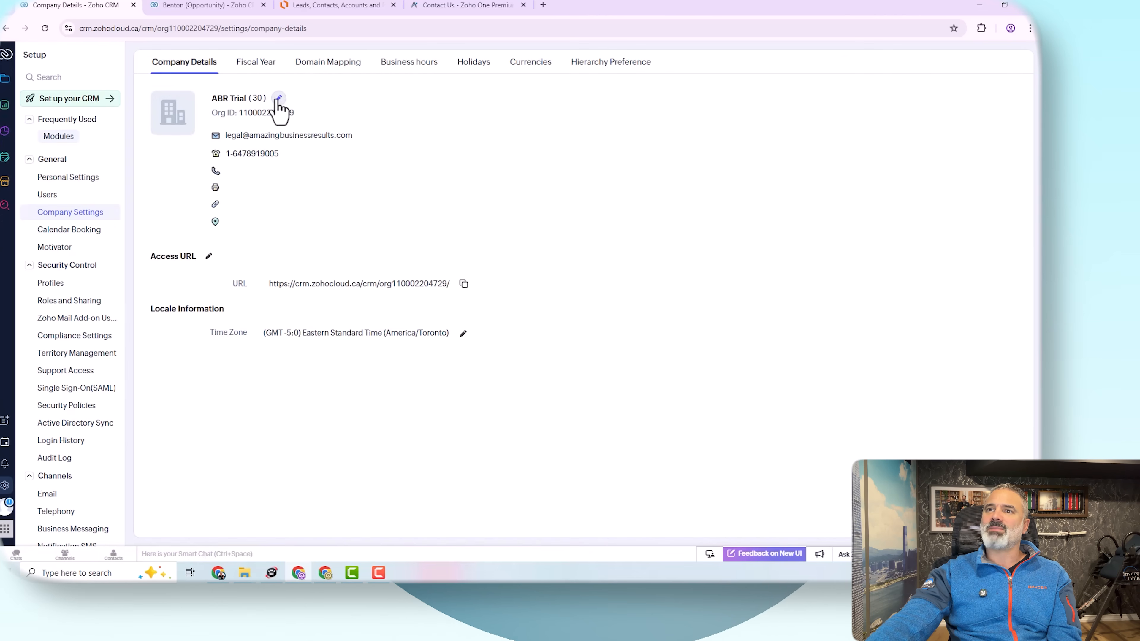
pyautogui.click(279, 98)
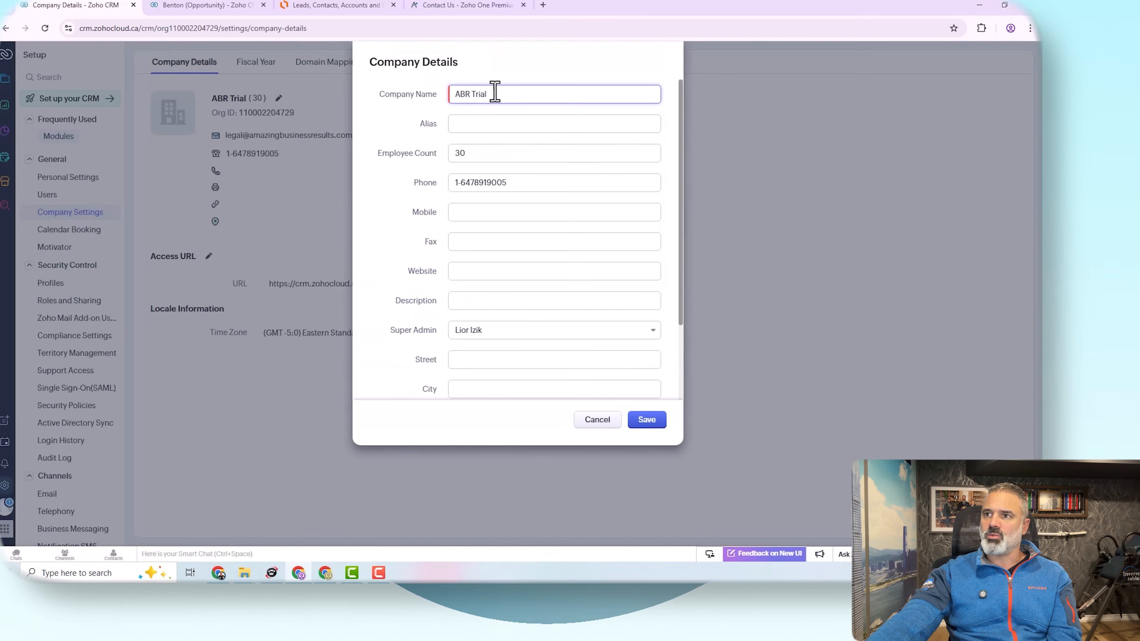
pyautogui.moveTo(509, 94); pyautogui.dragTo(435, 125)
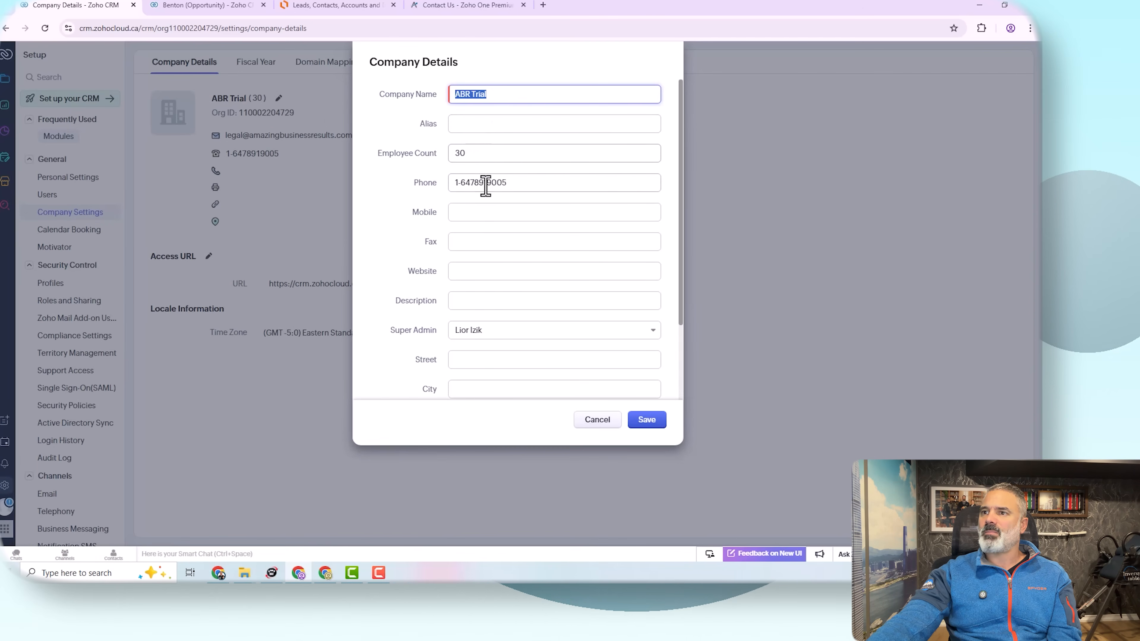
pyautogui.moveTo(509, 184); pyautogui.dragTo(429, 186)
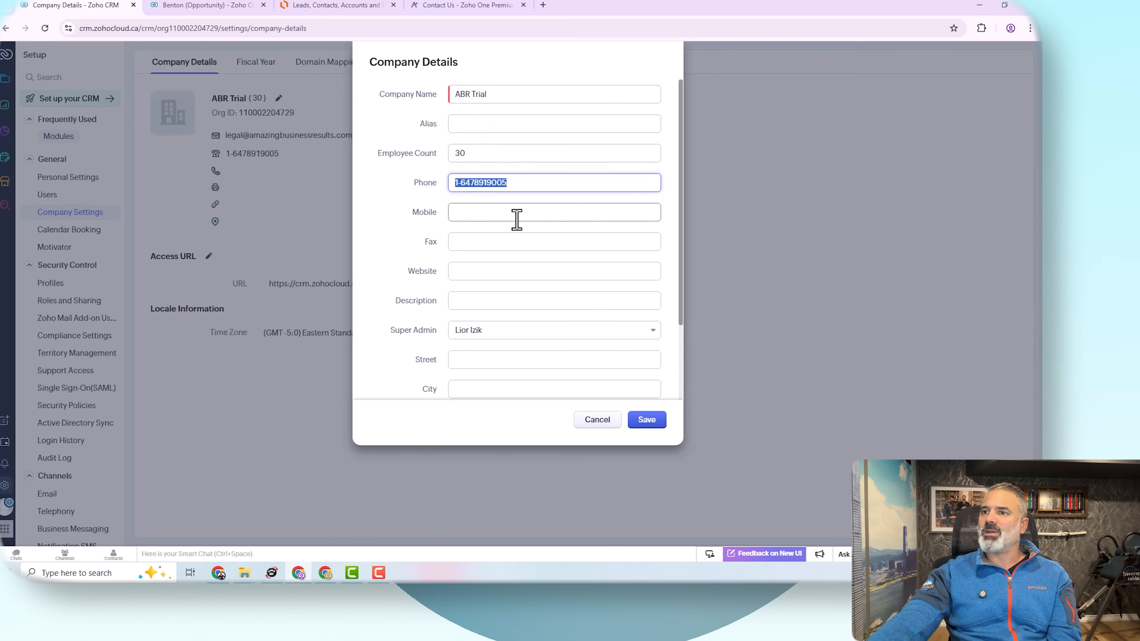
pyautogui.click(493, 272)
pyautogui.scroll(-3, 491, 305)
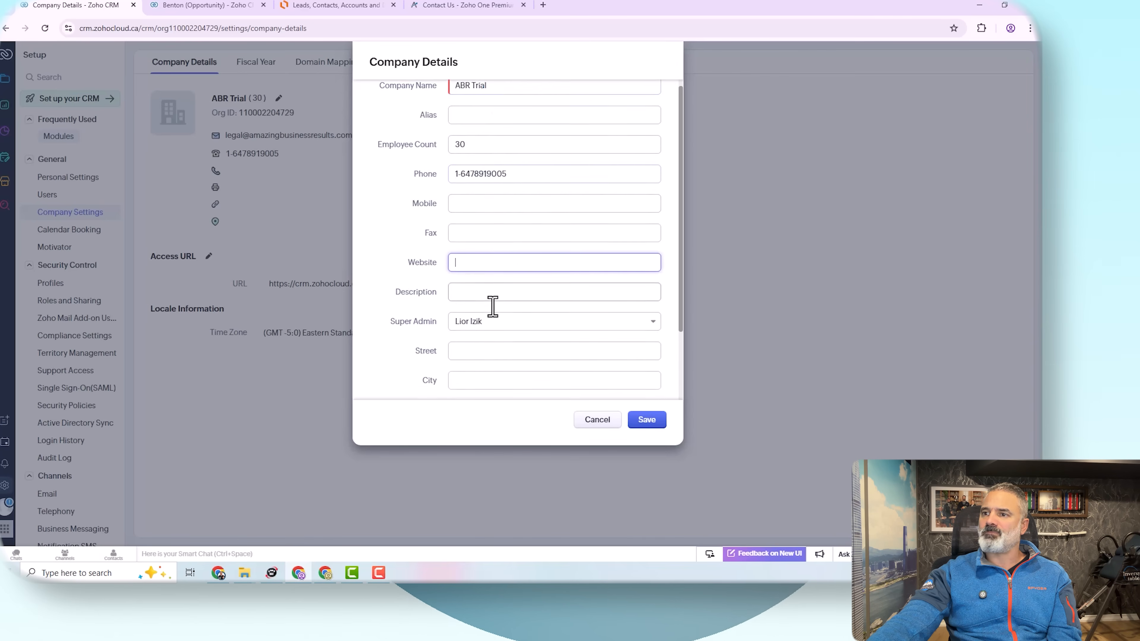
pyautogui.click(647, 421)
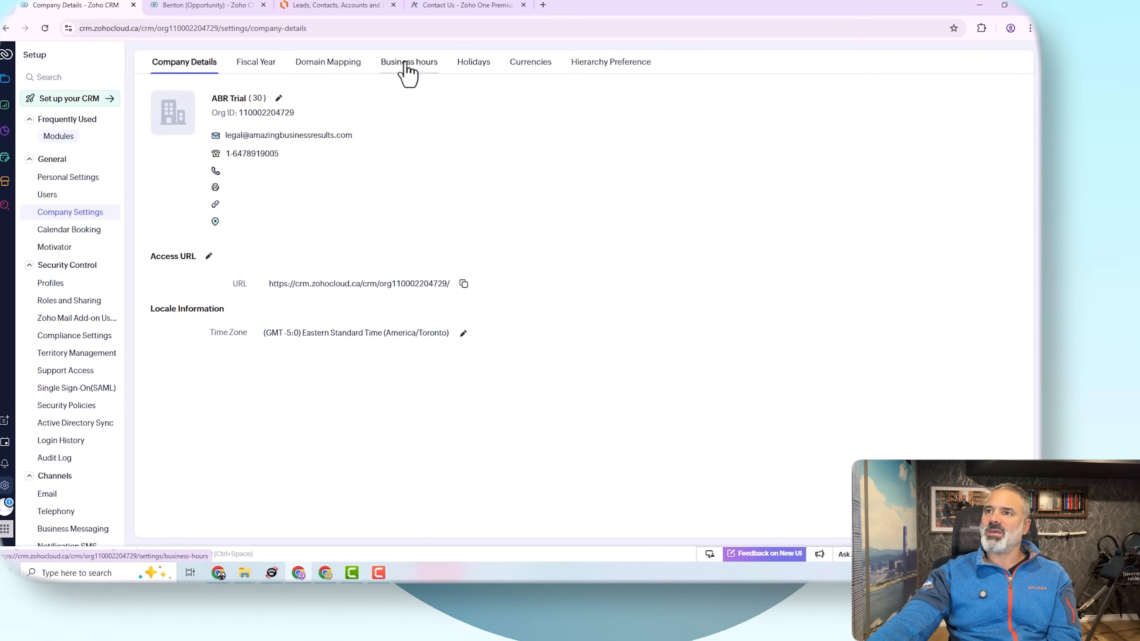
# - Create custom business hours of 09:00 AM to 05:00 PM, Monday to Friday, with the week starting on Monday
pyautogui.click(420, 72)
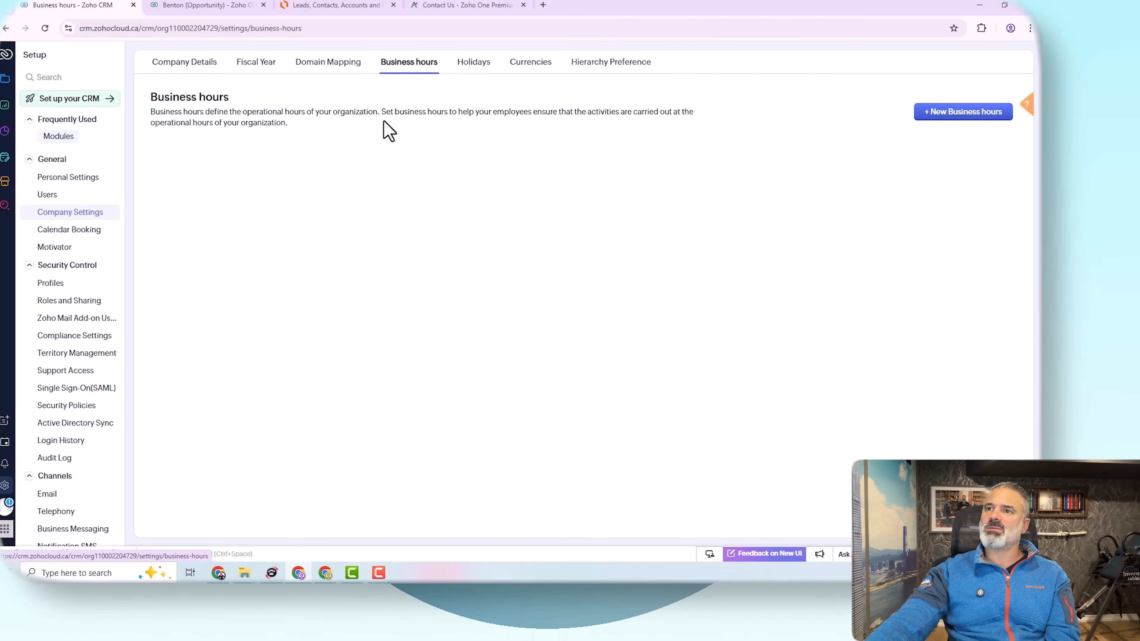
pyautogui.click(965, 112)
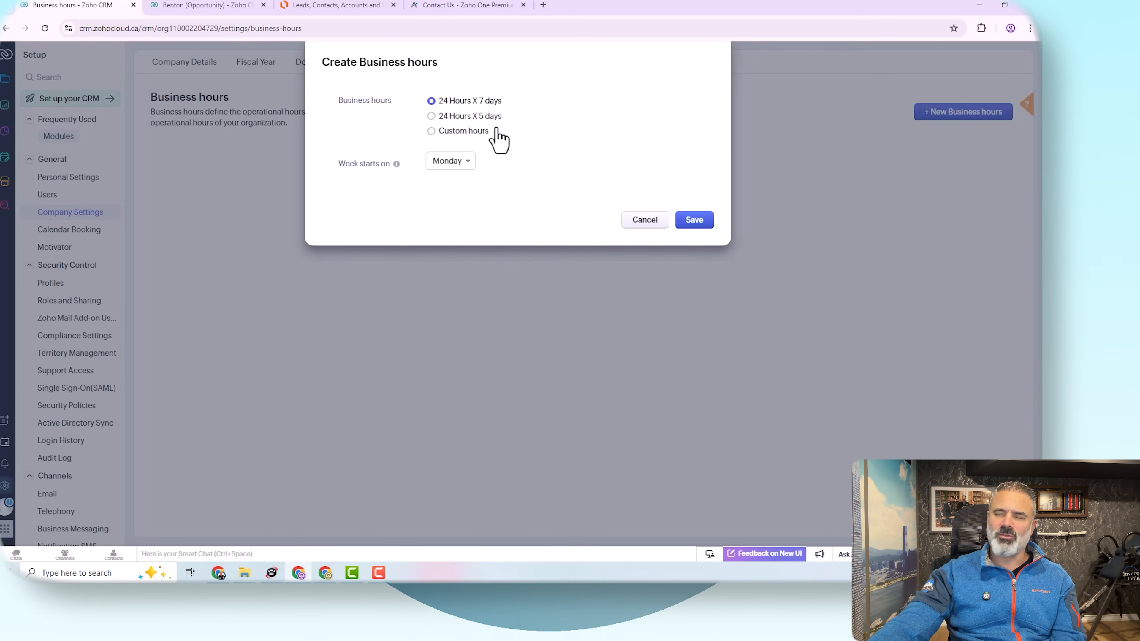
pyautogui.click(451, 132)
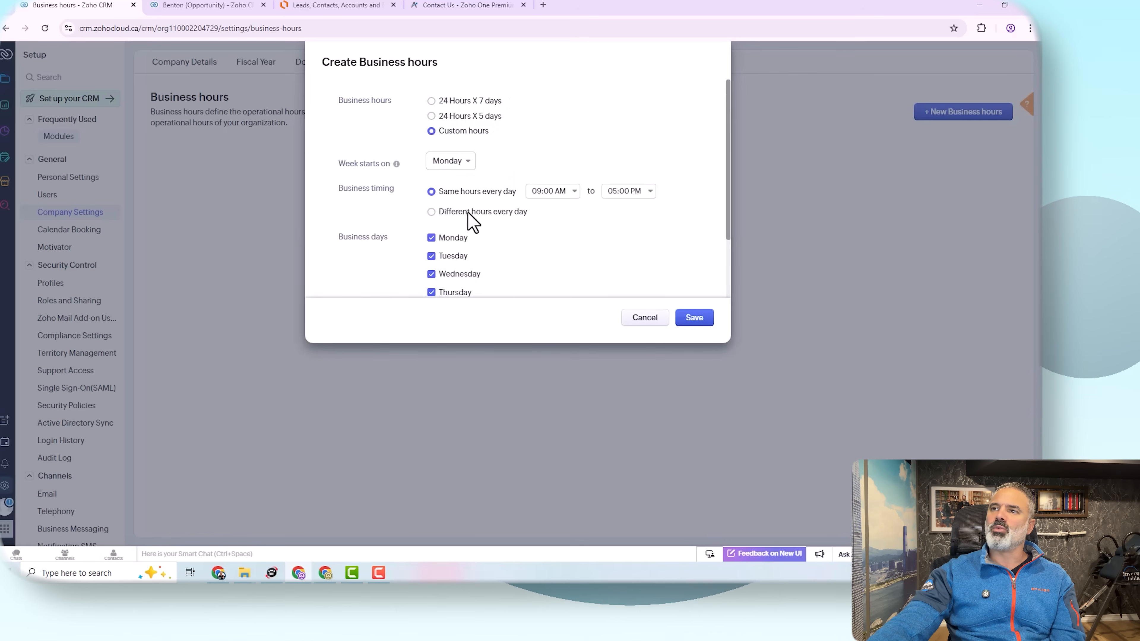
pyautogui.scroll(-2, 513, 211)
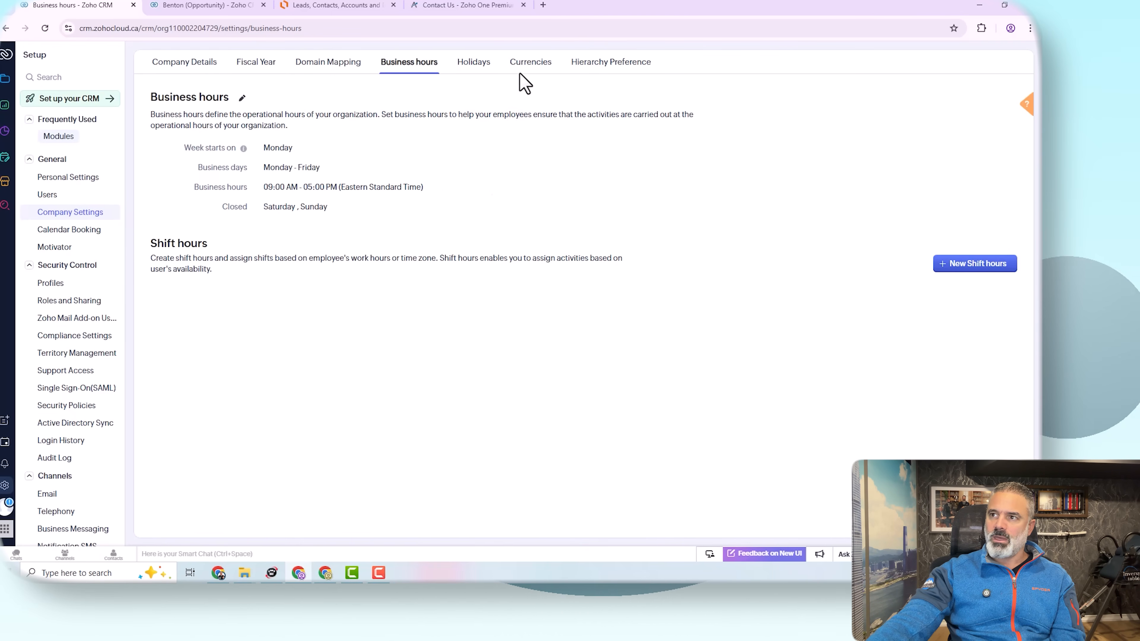
# - Confirm US Dollar - USD as the organization's home currency
pyautogui.click(529, 76)
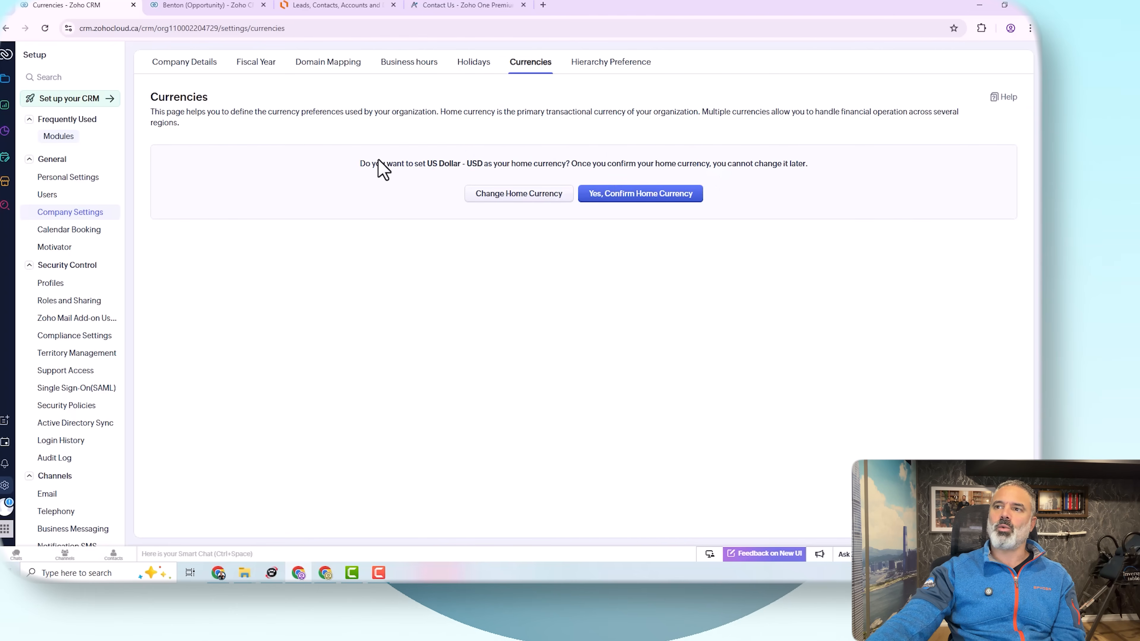
pyautogui.moveTo(386, 163); pyautogui.dragTo(714, 149)
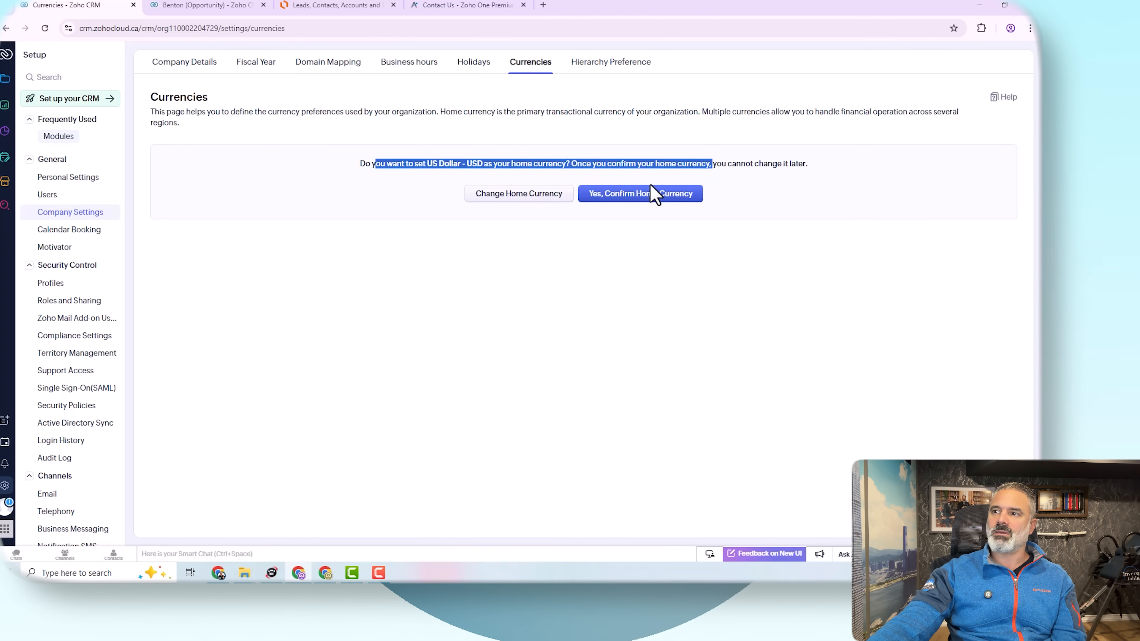
pyautogui.click(649, 194)
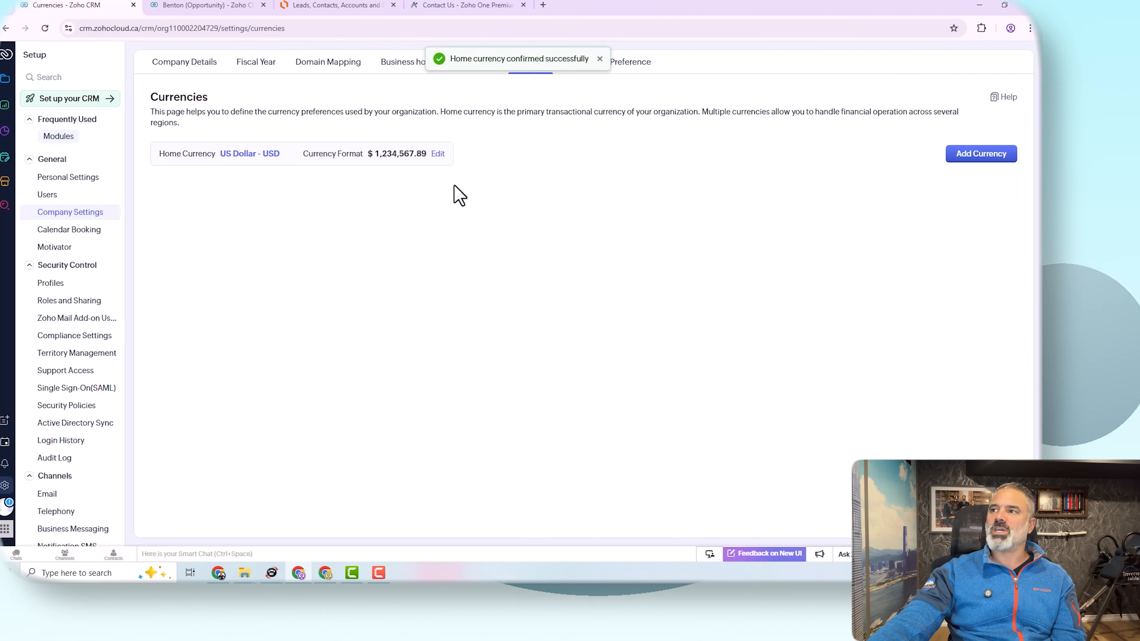
# - Examine the symbol, digit separator and decimal format options of the US Dollar home currency, and close them without saving
pyautogui.click(438, 154)
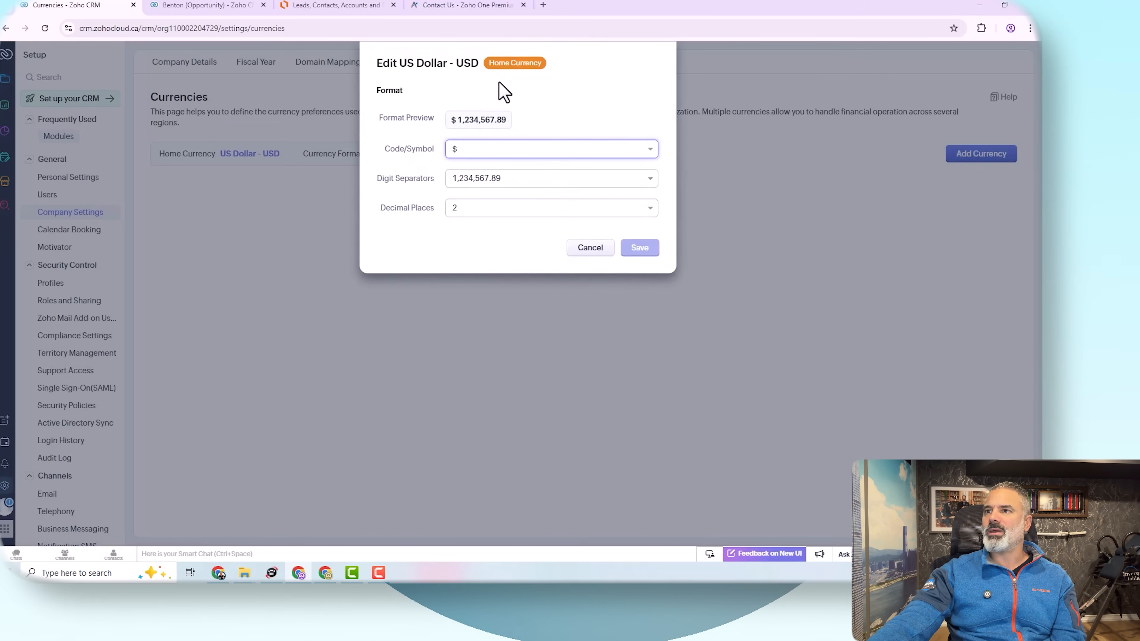
pyautogui.tripleClick(478, 70)
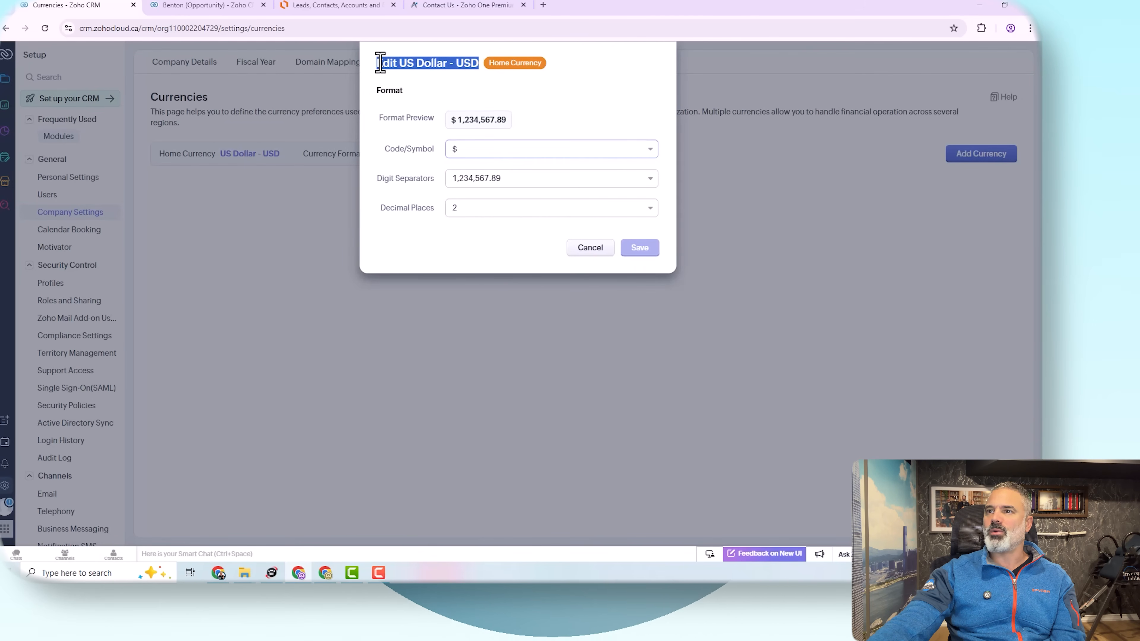
pyautogui.click(597, 254)
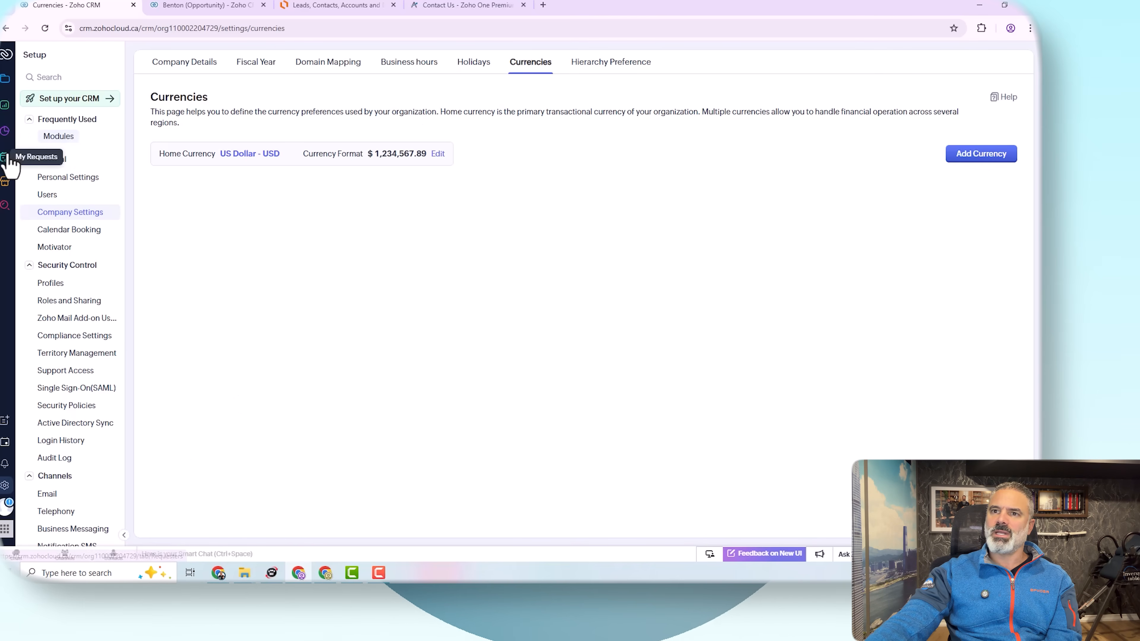
# - Search the marketplace for "abr" extensions and look over the Twilio and RingCentral text messaging ones
pyautogui.click(5, 185)
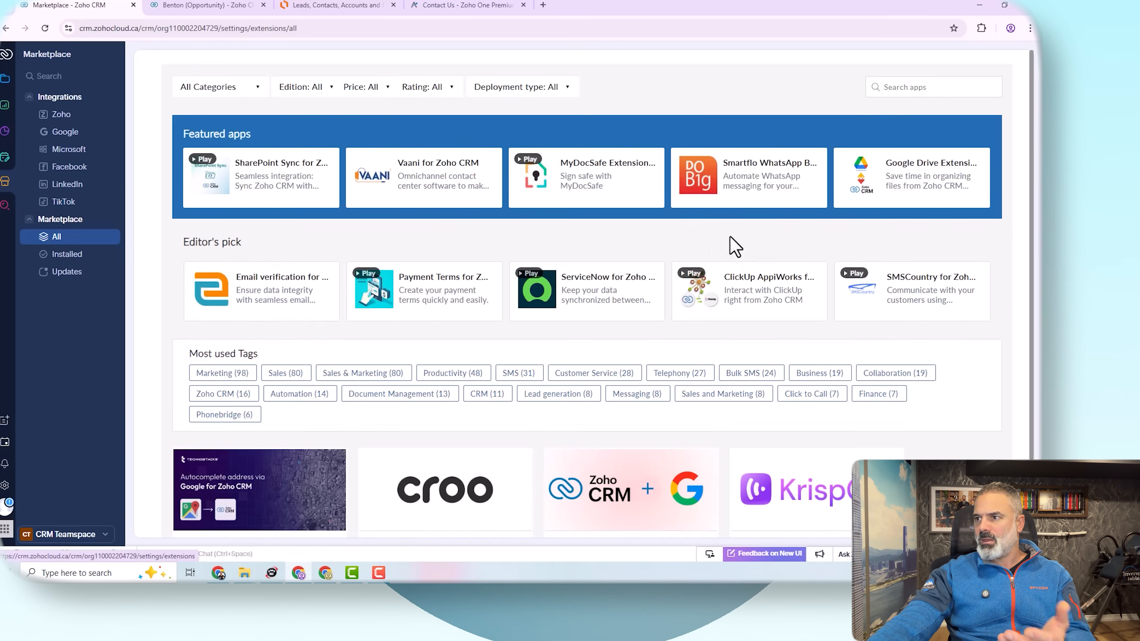
pyautogui.click(917, 85)
pyautogui.write('abe')
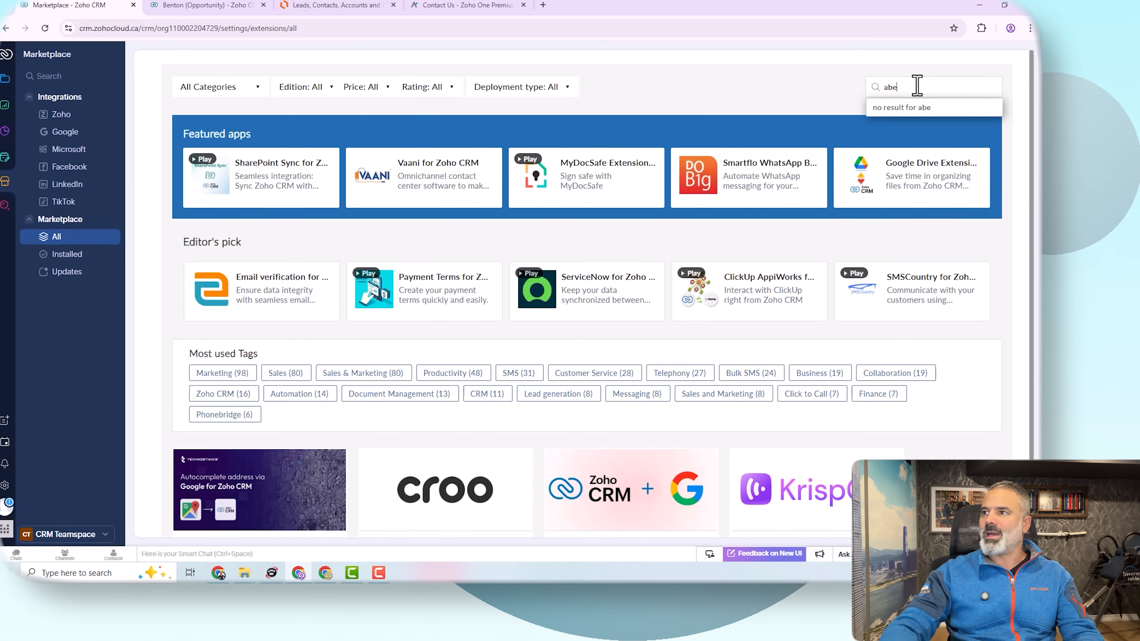
pyautogui.press('BackSpace')
pyautogui.write('r')
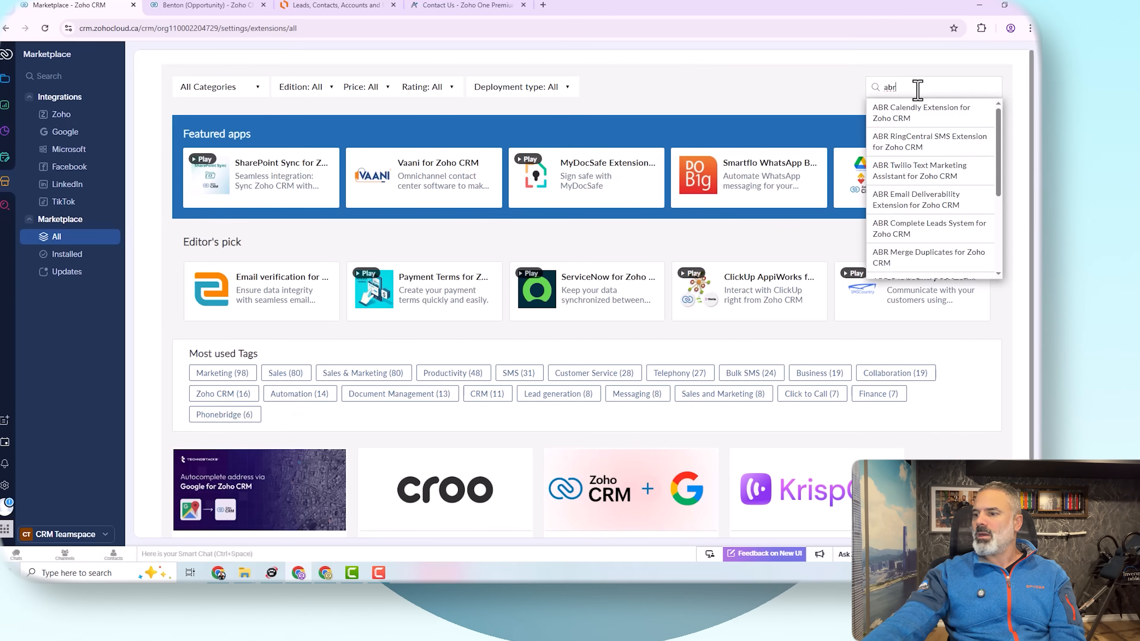
pyautogui.press('Return')
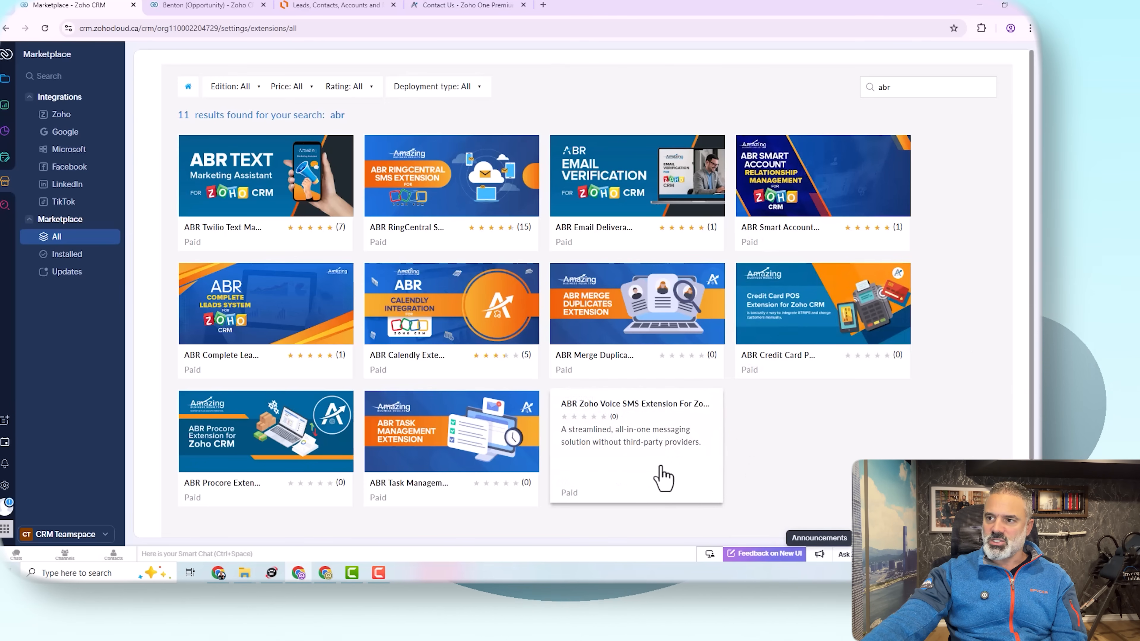
pyautogui.moveTo(254, 222)
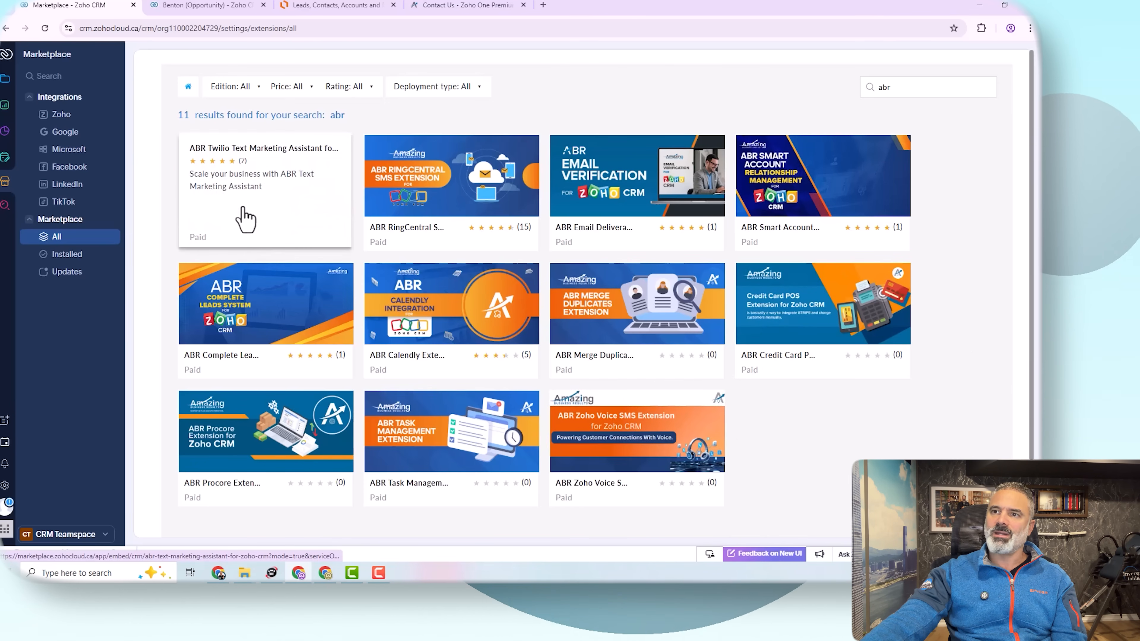
pyautogui.moveTo(402, 206)
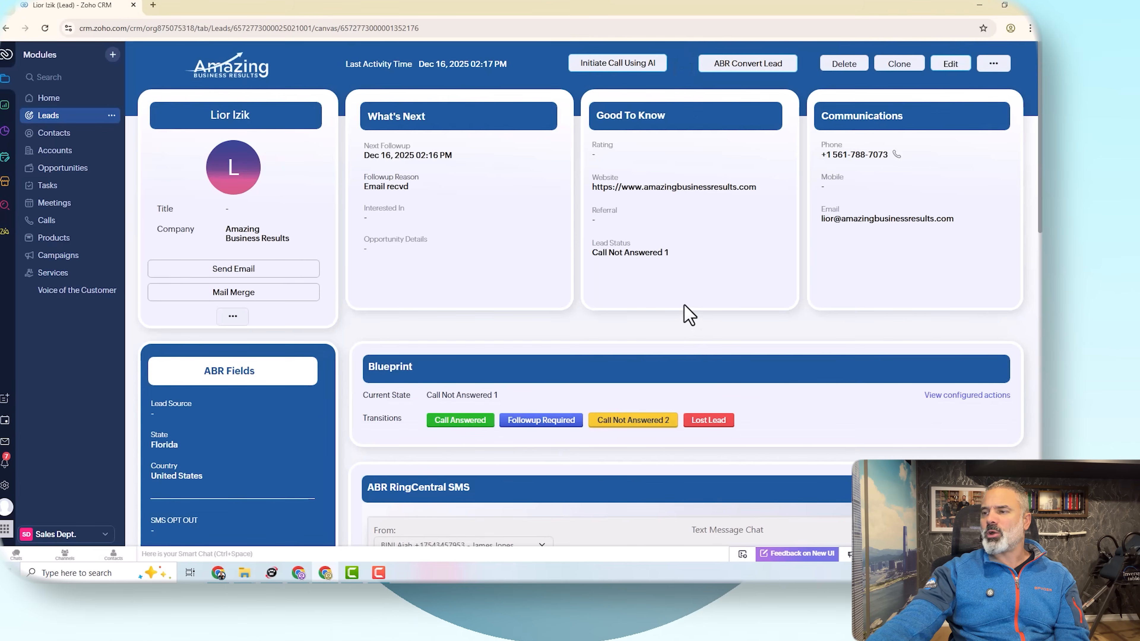
# - Examine the recipient and sender number choices in the lead's ABR RingCentral SMS section
pyautogui.scroll(-7, 687, 315)
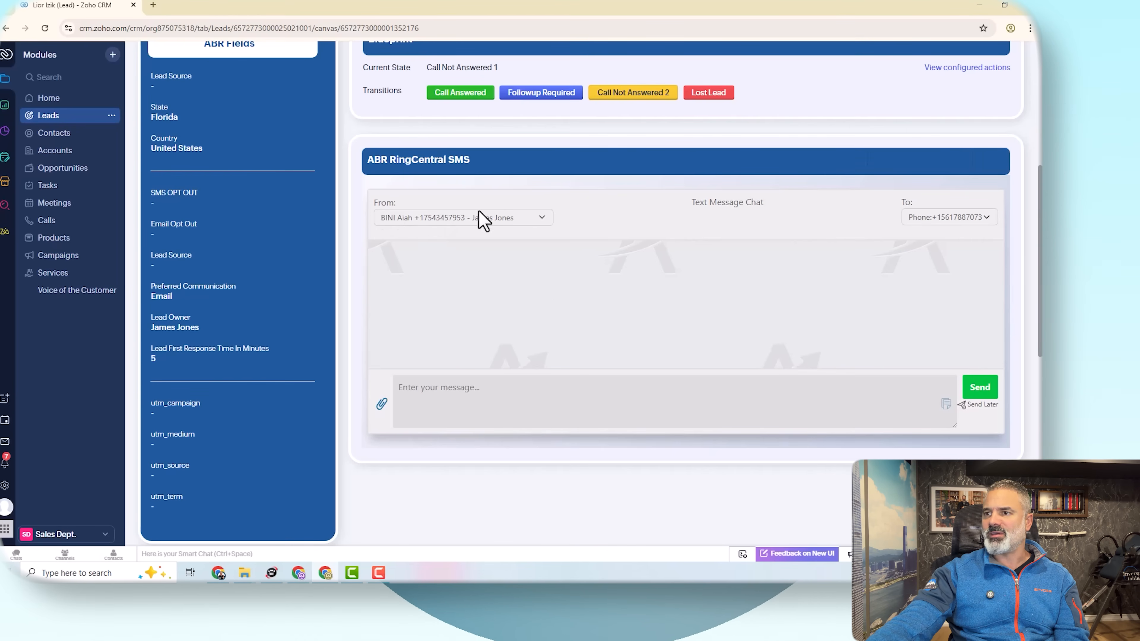
pyautogui.click(946, 218)
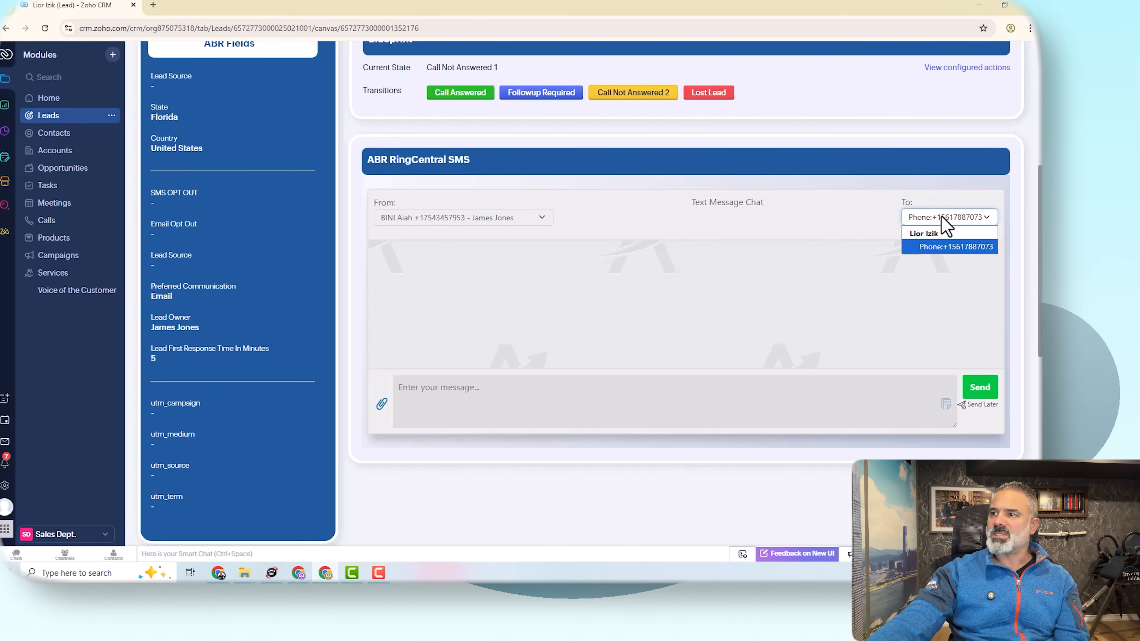
pyautogui.click(945, 252)
pyautogui.click(480, 218)
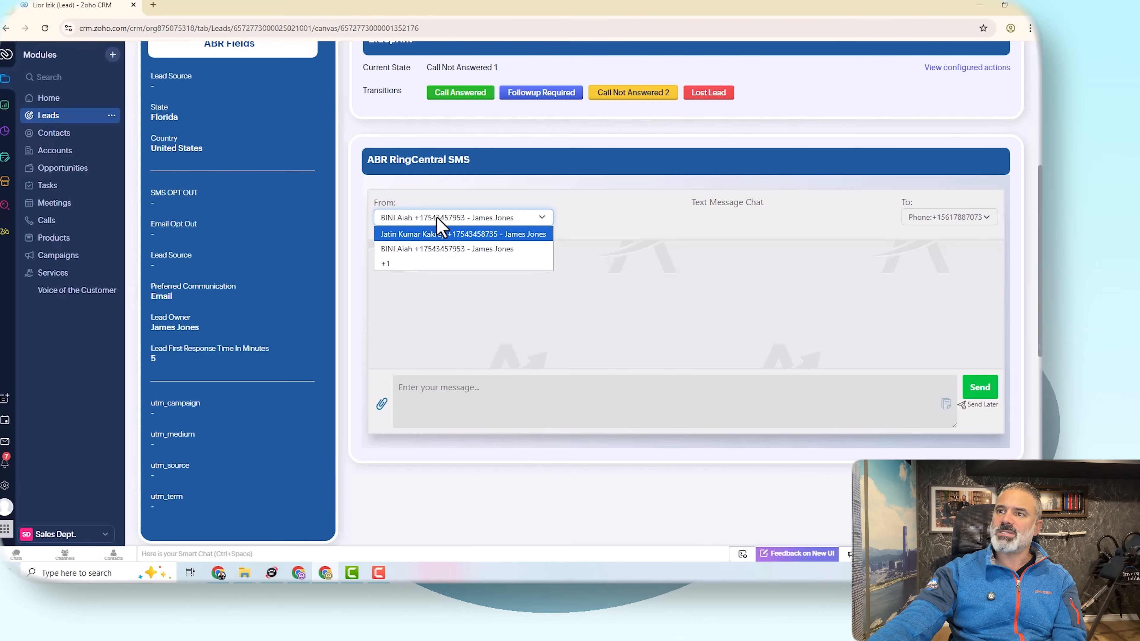
pyautogui.click(442, 206)
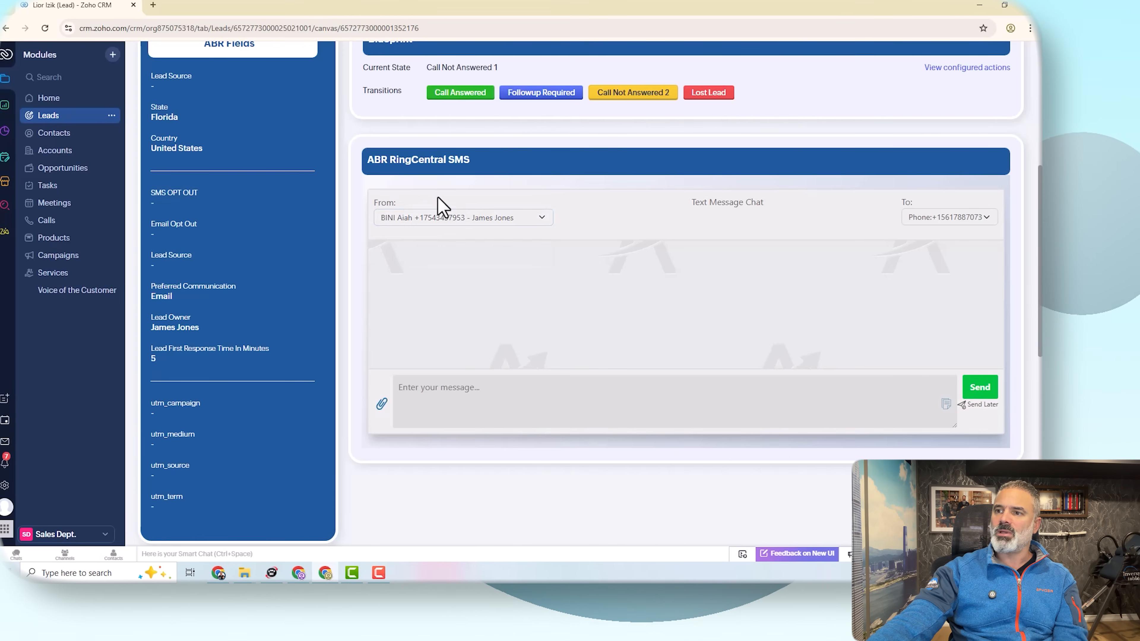
pyautogui.click(465, 390)
pyautogui.click(381, 405)
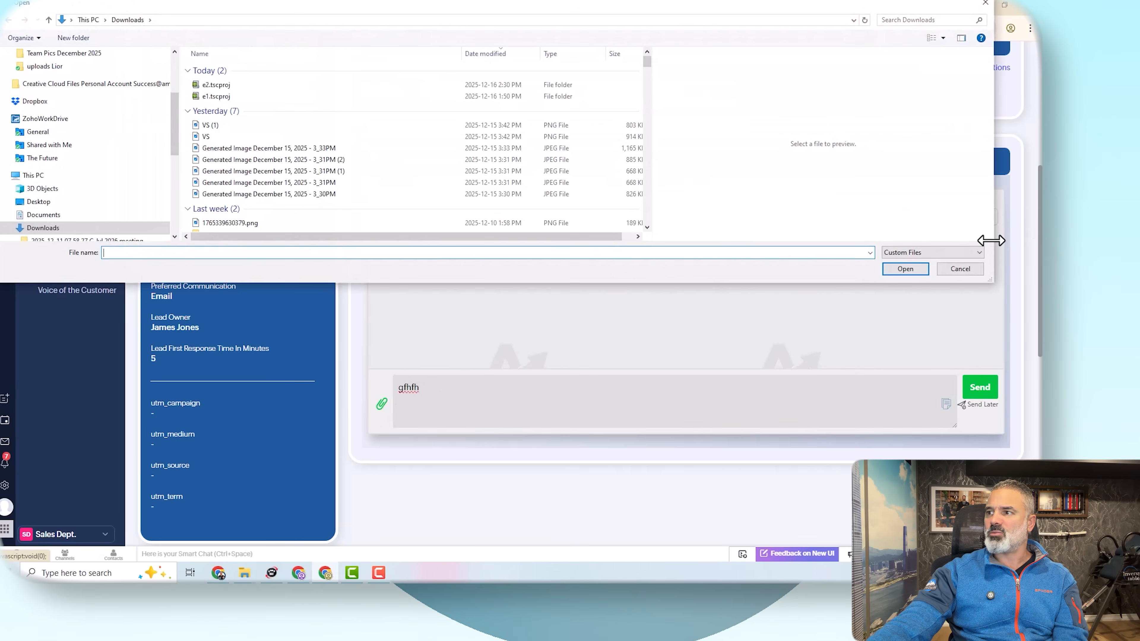
pyautogui.click(960, 269)
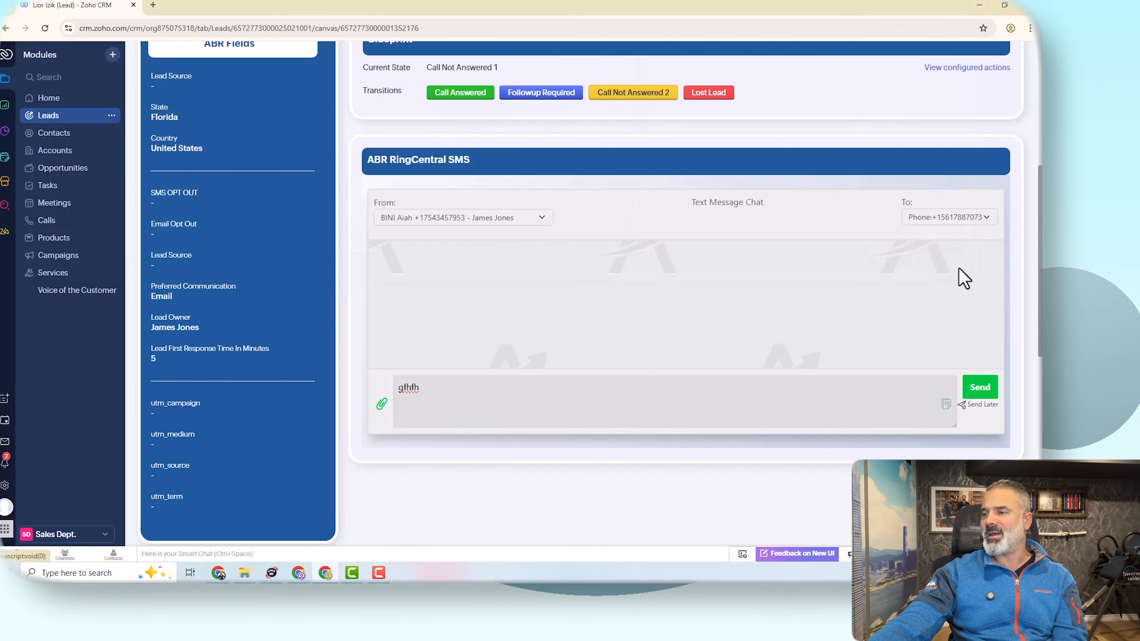
# - Fill the lead's text message with the Call Attempt SMS template and send it
pyautogui.click(947, 404)
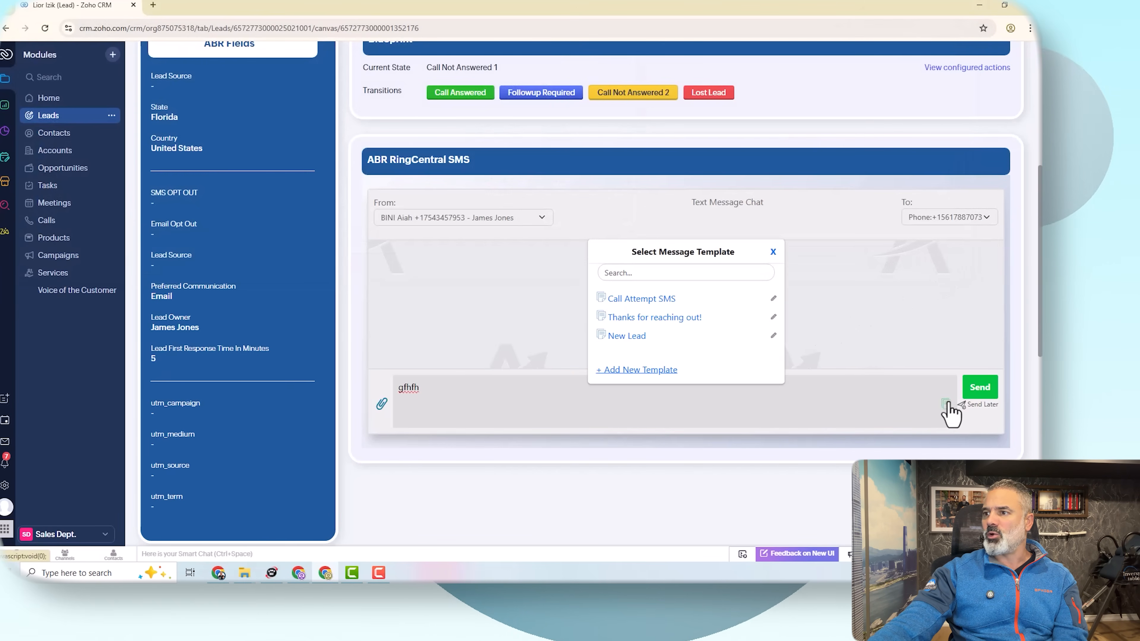
pyautogui.click(655, 299)
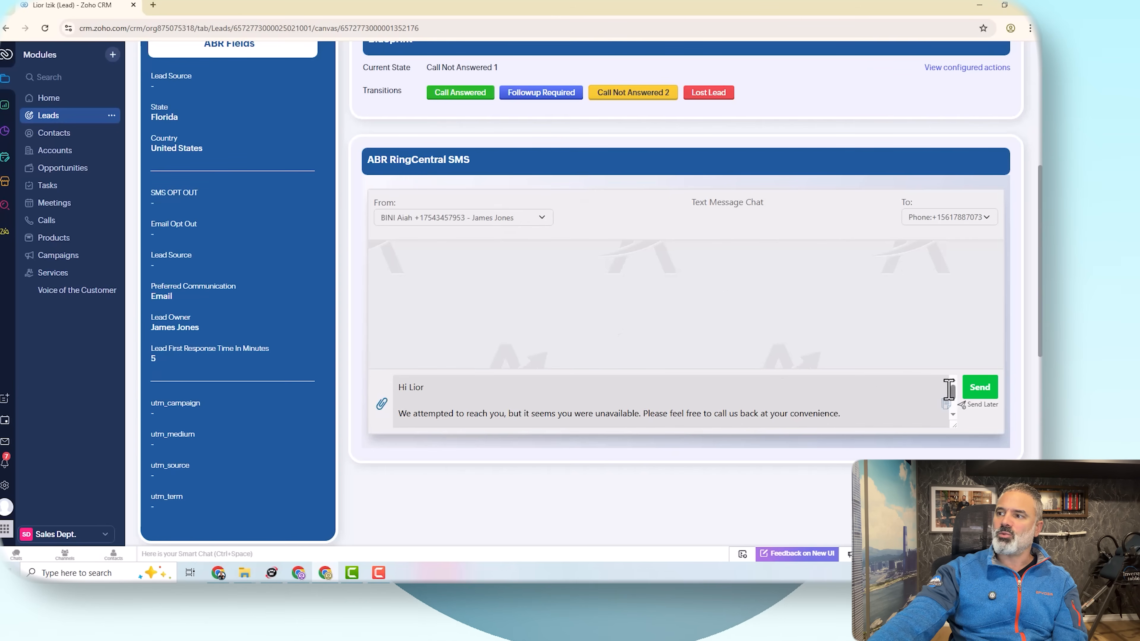
pyautogui.click(985, 389)
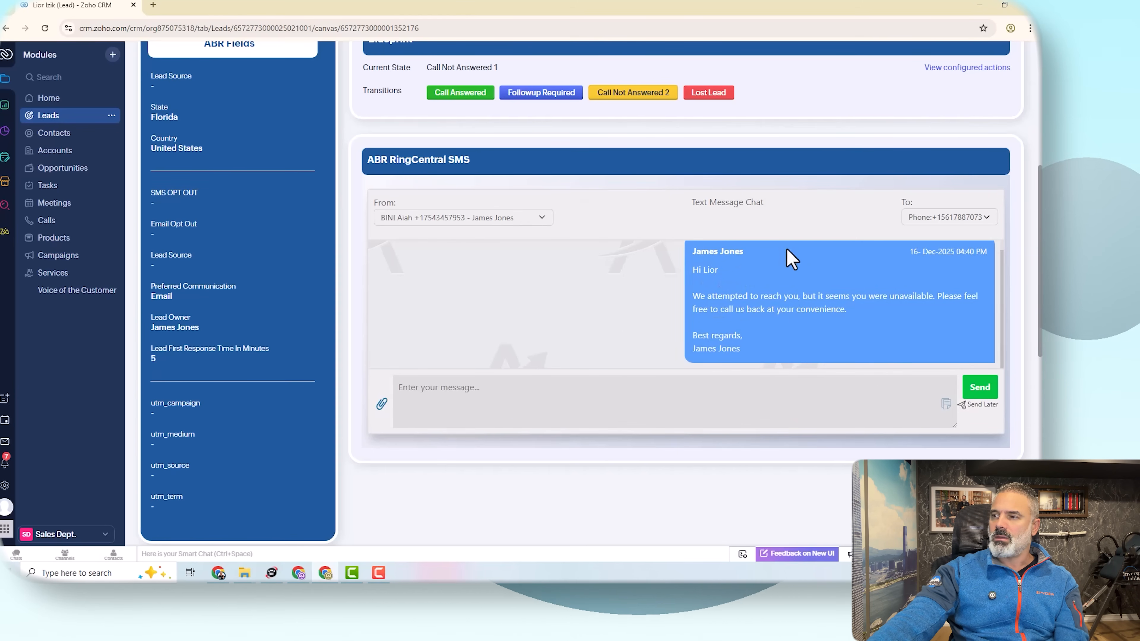
# - Look over the sent text message on the lead, and open the marketplace's listing of all extensions
pyautogui.scroll(-3, 642, 323)
pyautogui.scroll(1, 642, 231)
pyautogui.scroll(5, 647, 241)
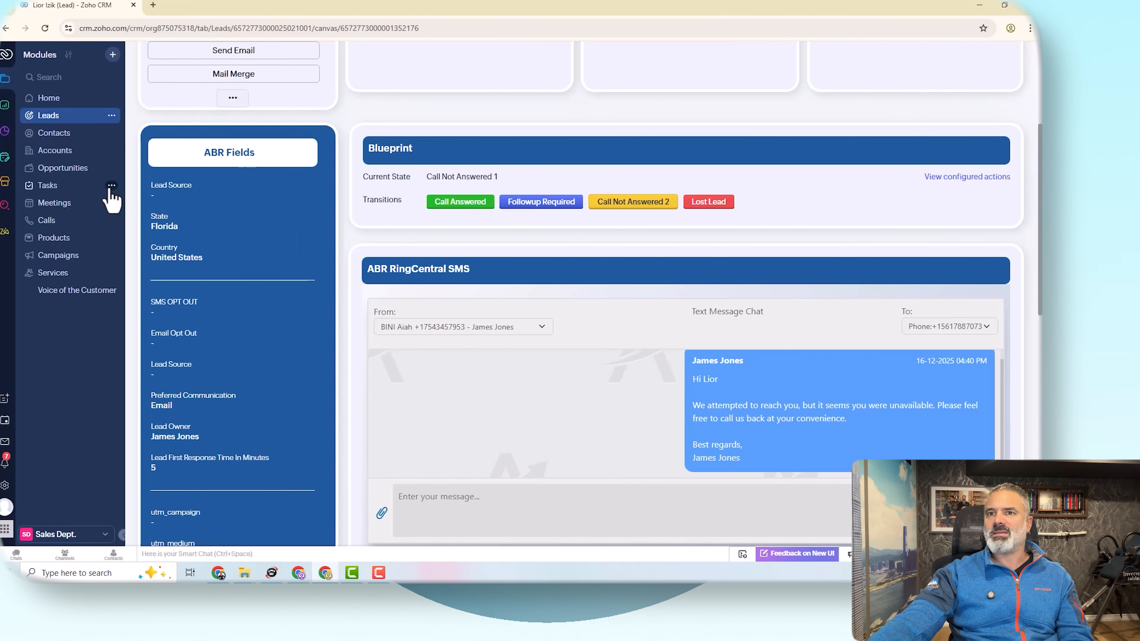
pyautogui.click(5, 181)
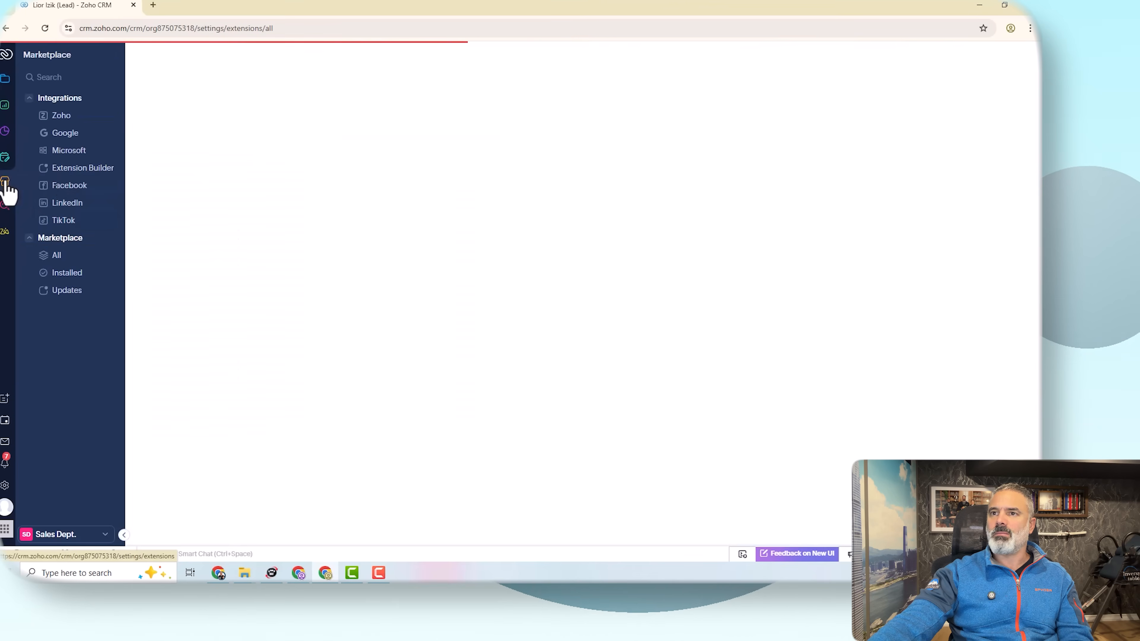
pyautogui.moveTo(451, 274)
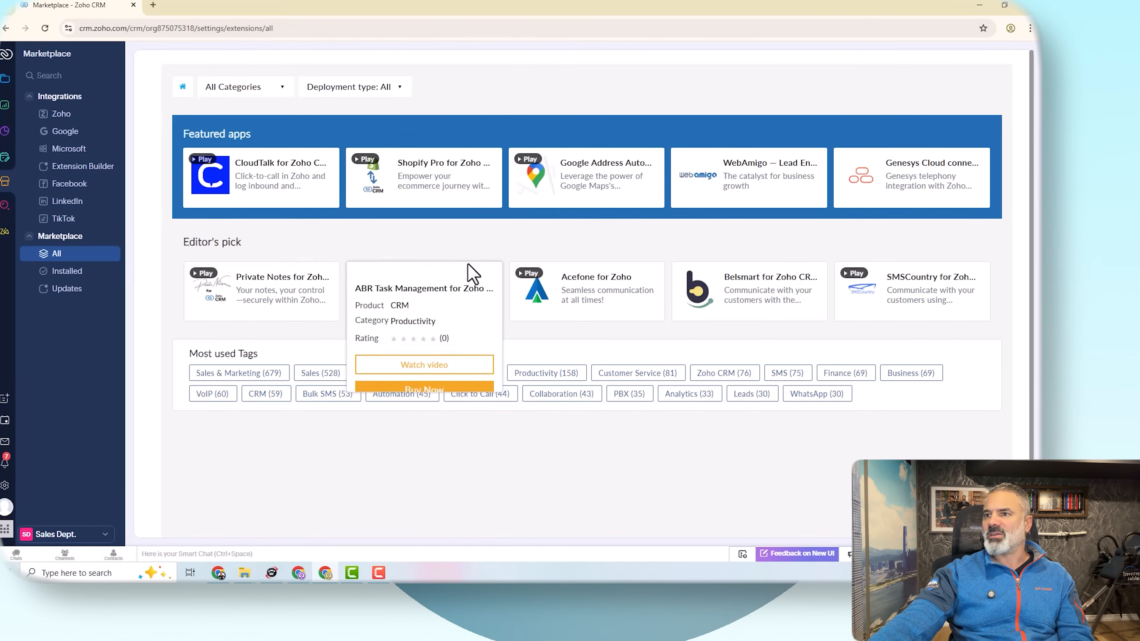